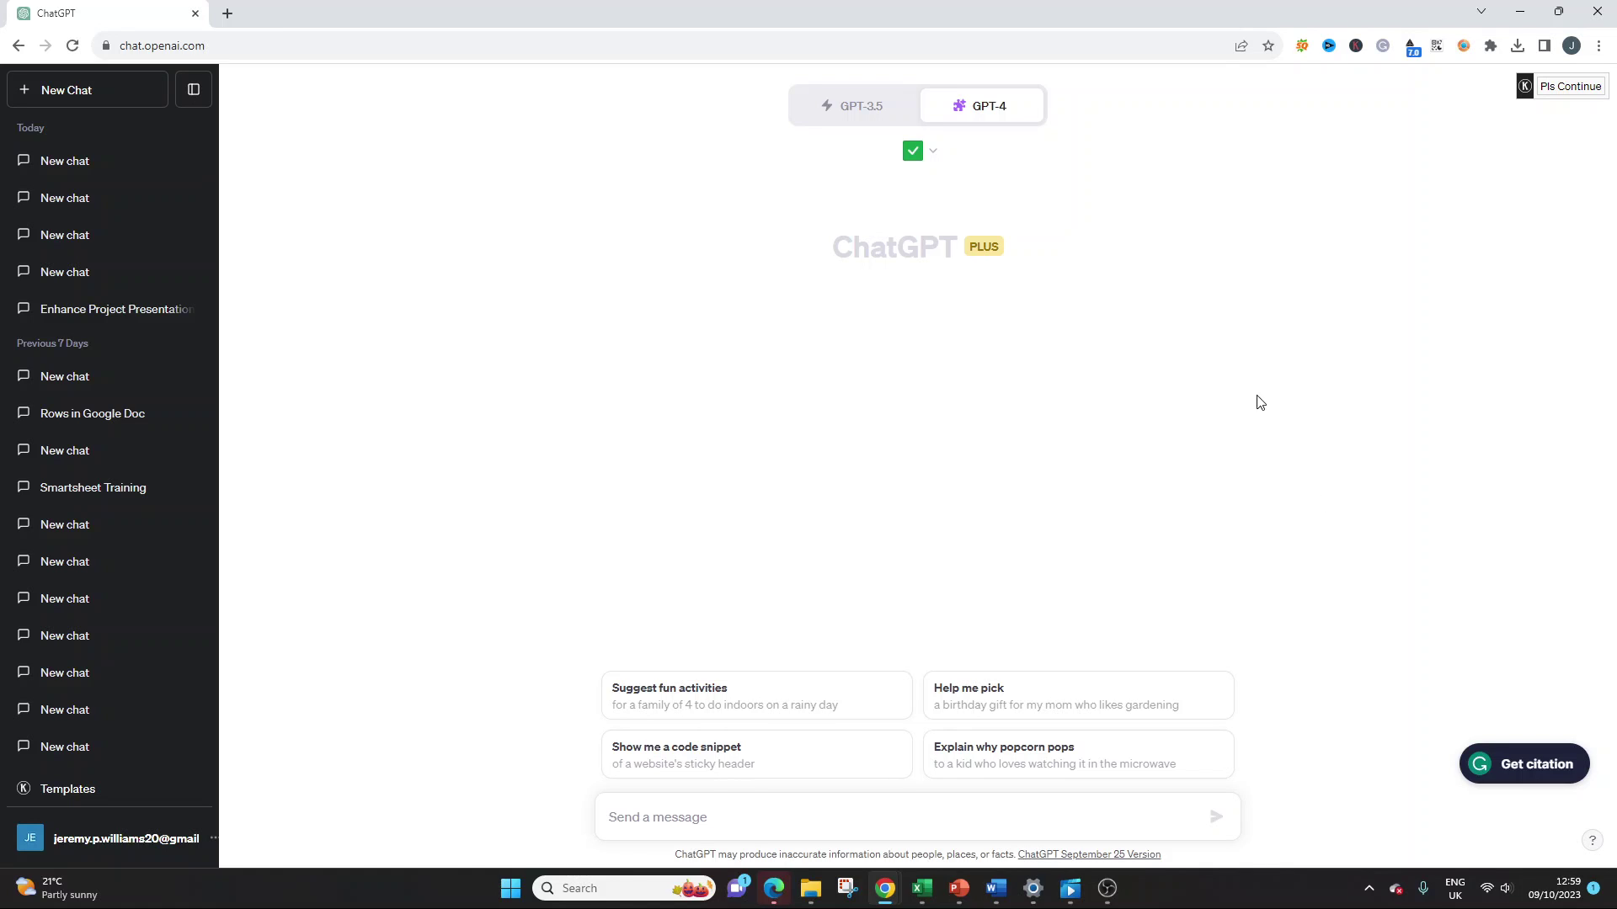
Reveal the GPT-4 model options on the fresh ChatGPT start page
mouse_move(1000, 109)
Check the Beta features page in Settings to confirm plugins are turned on
left_click(169, 843)
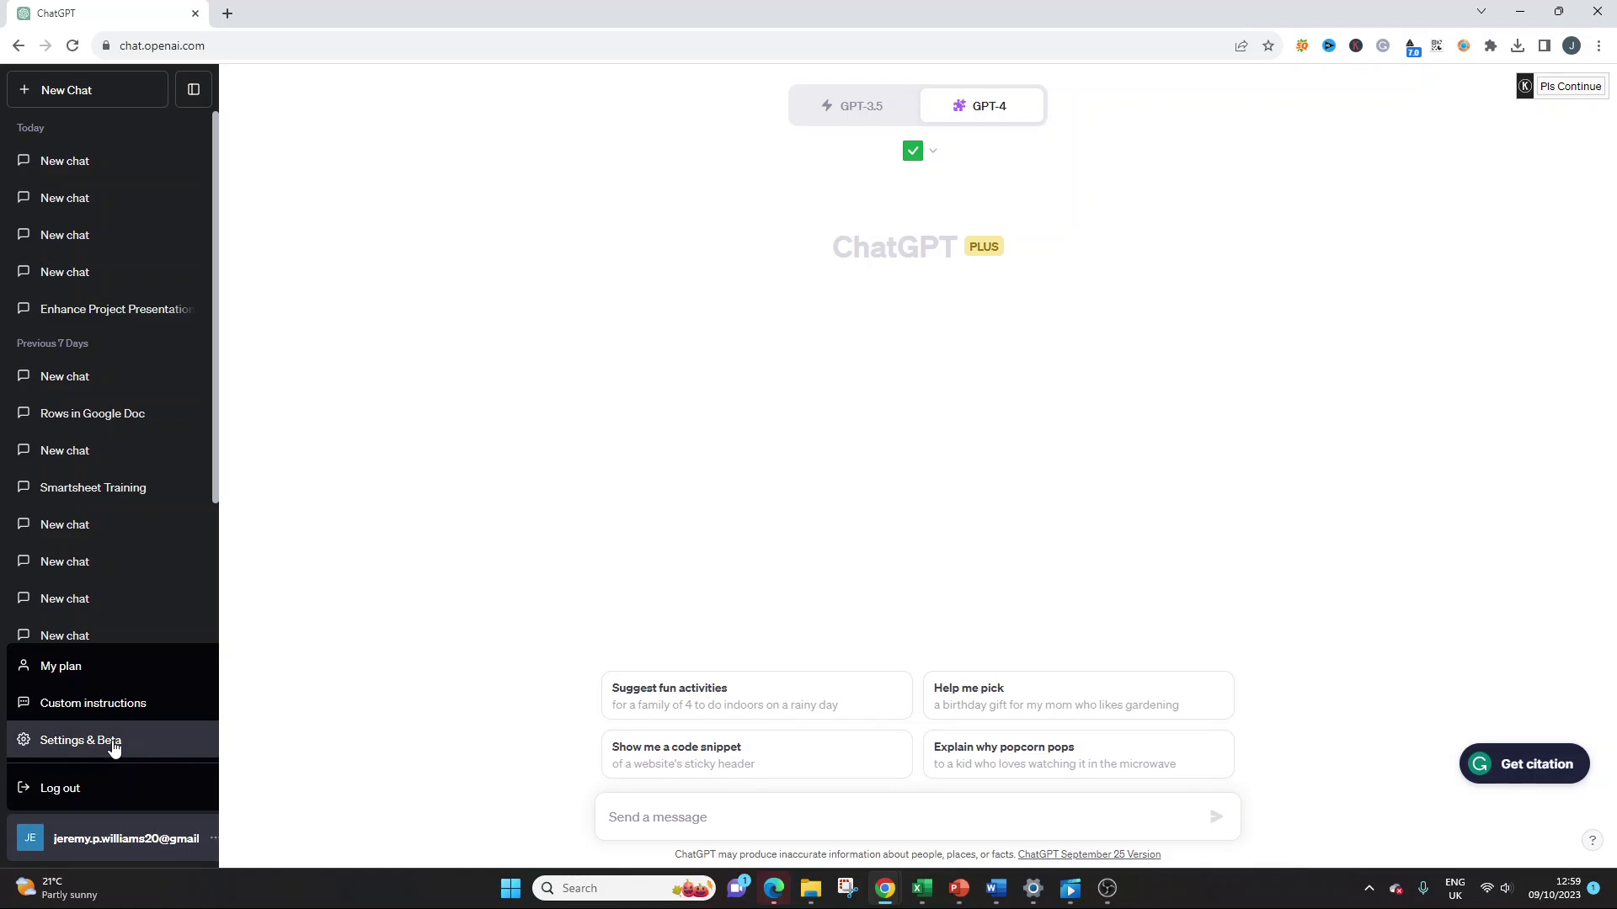
left_click(114, 749)
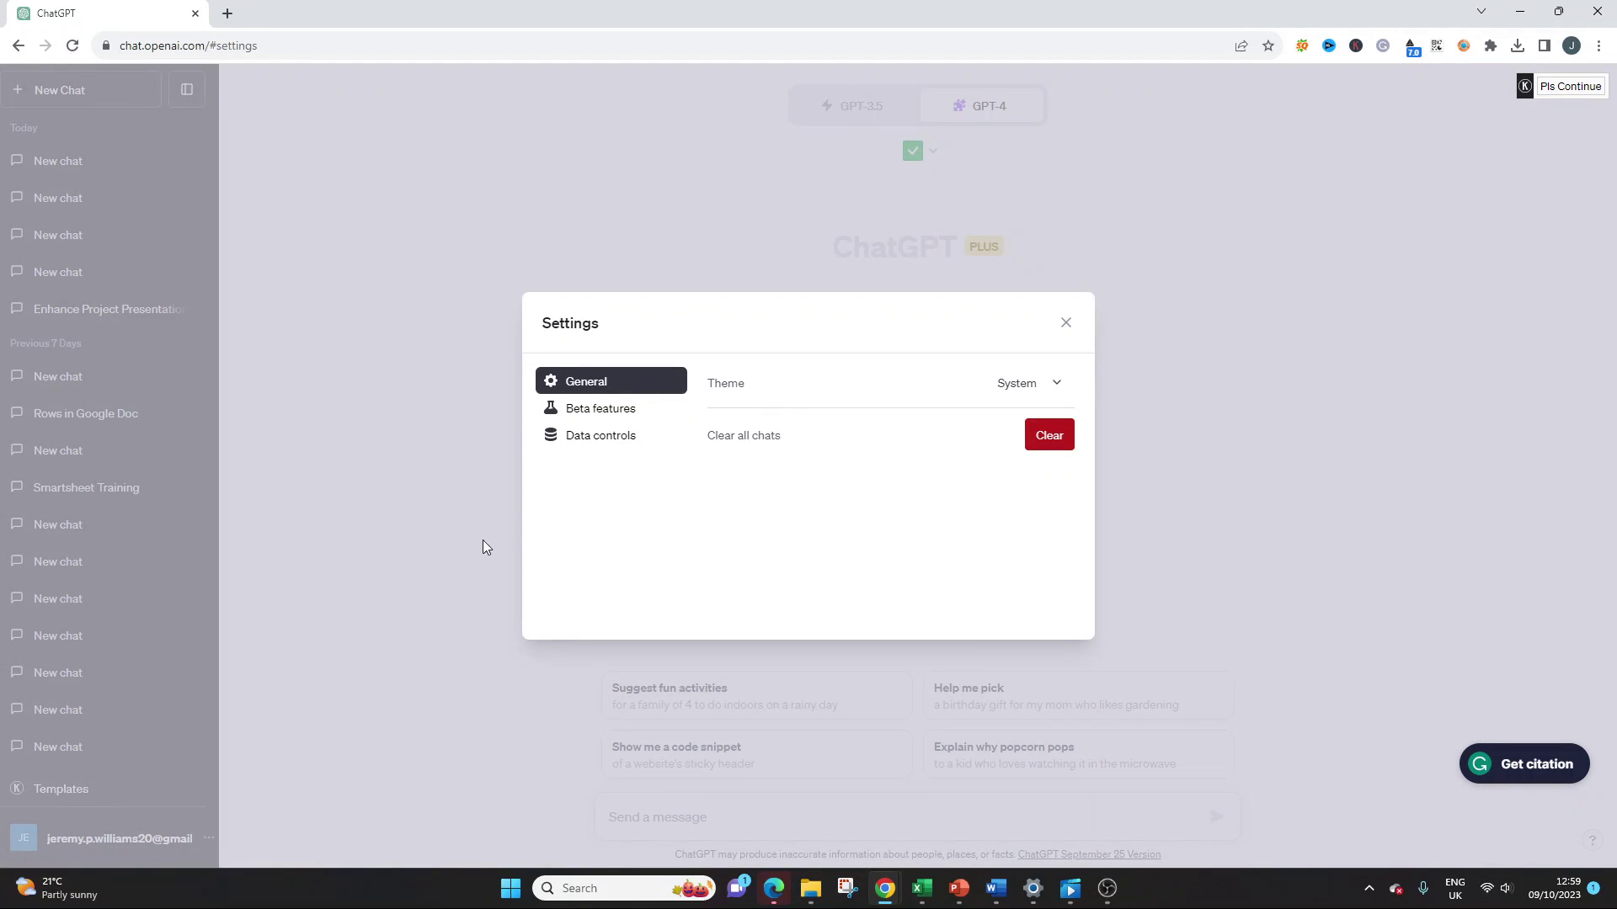
left_click(628, 413)
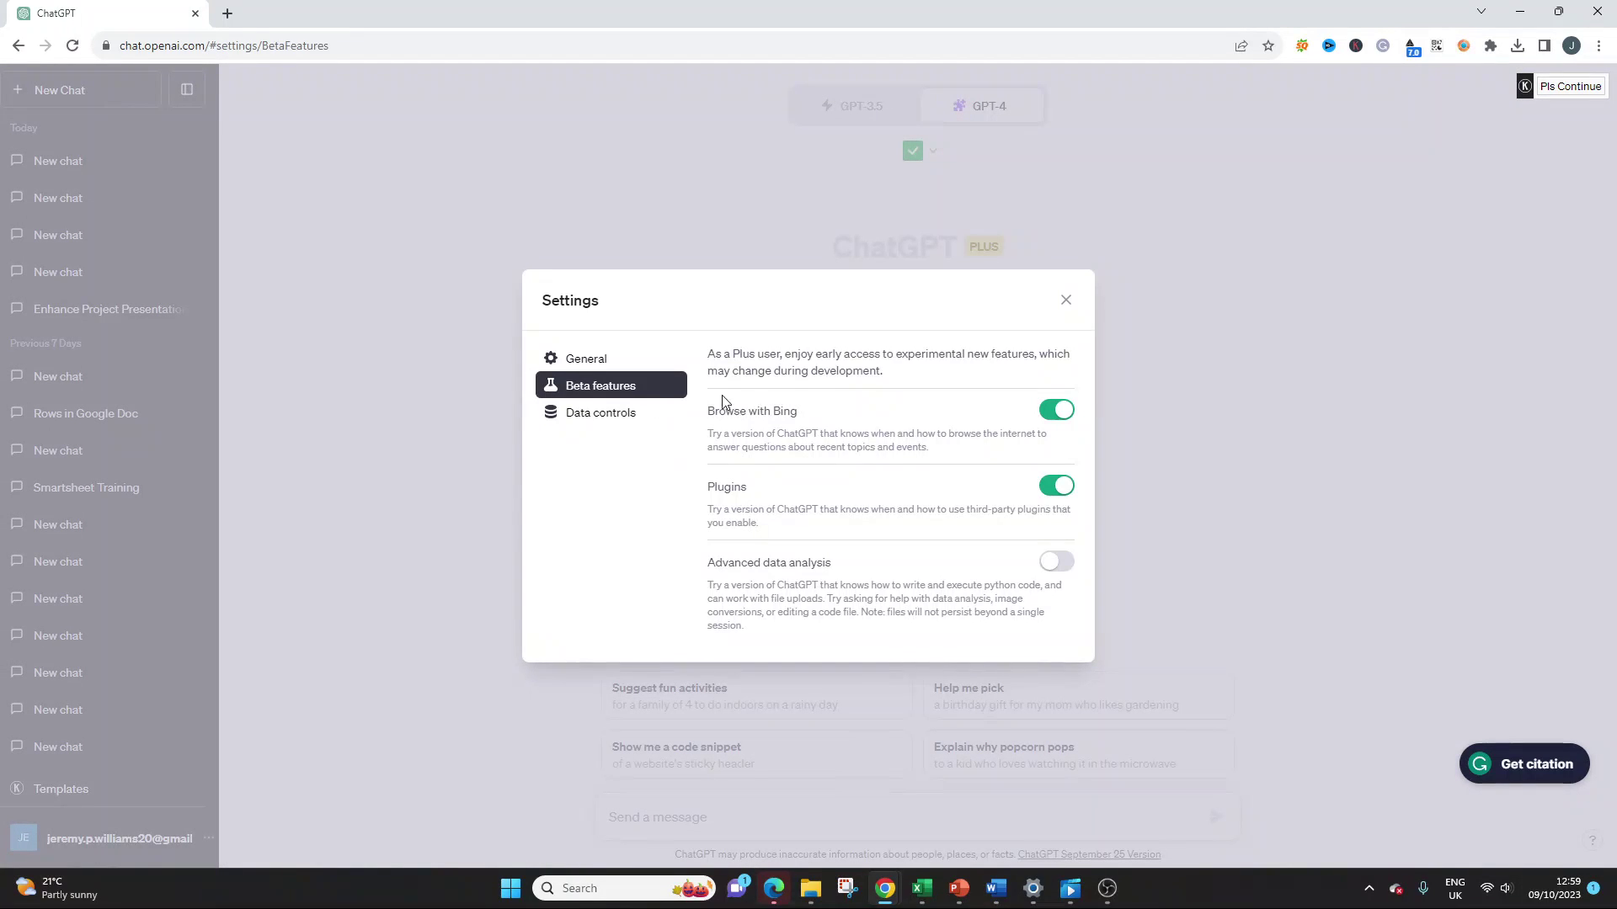
left_click(1066, 301)
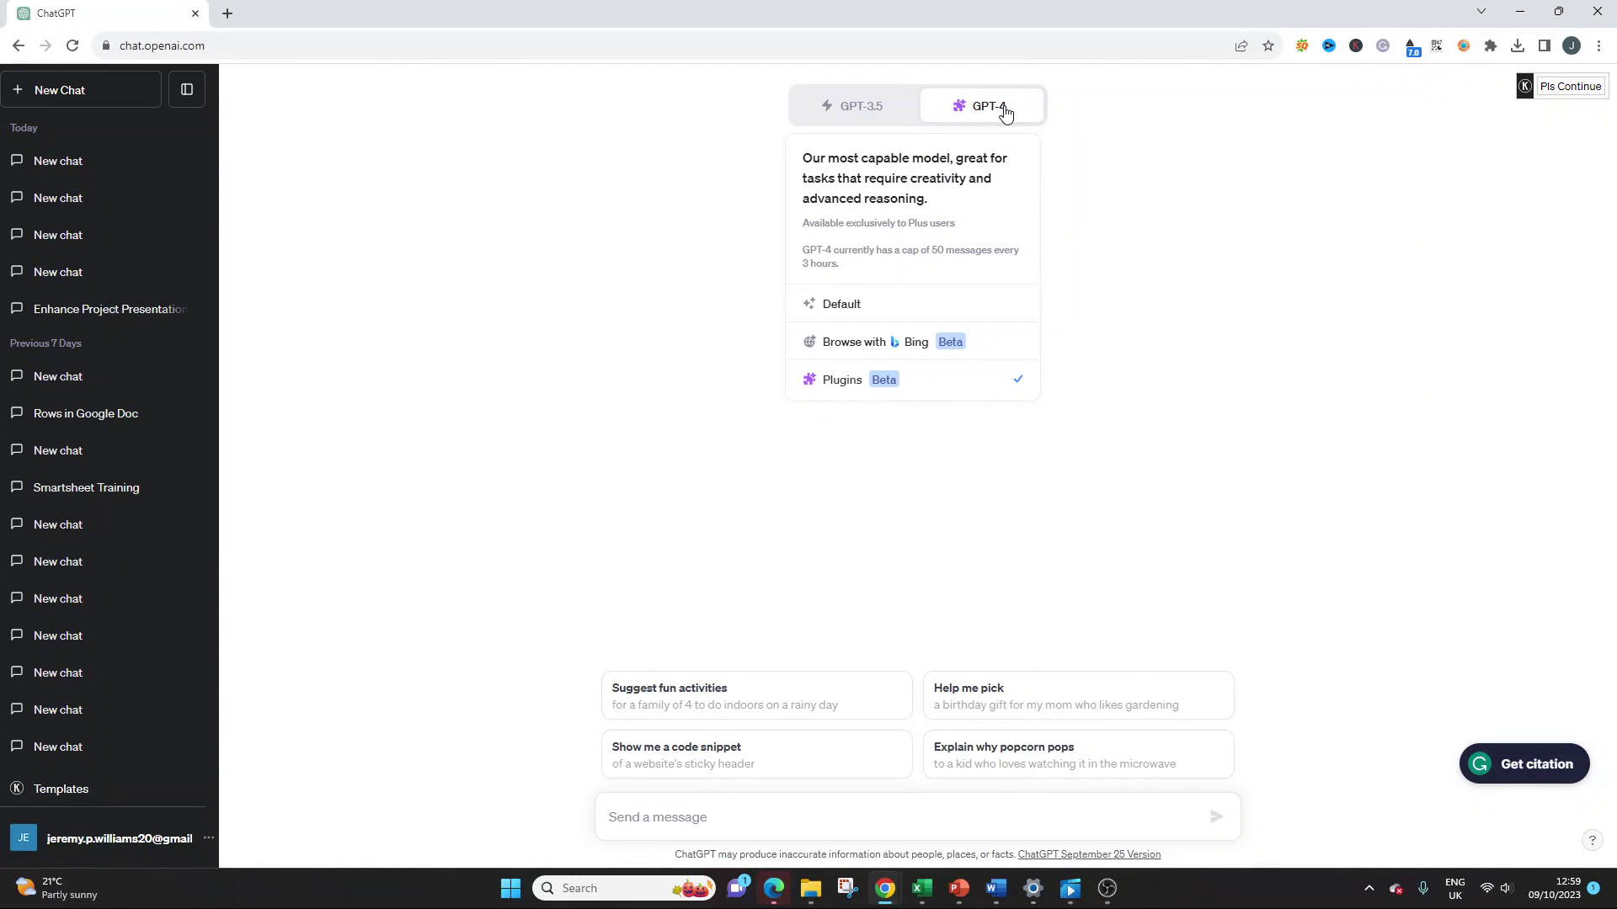
Switch GPT-4 to Plugins mode and bring up the plugin list down to Plugin store
left_click(869, 389)
mouse_move(1000, 112)
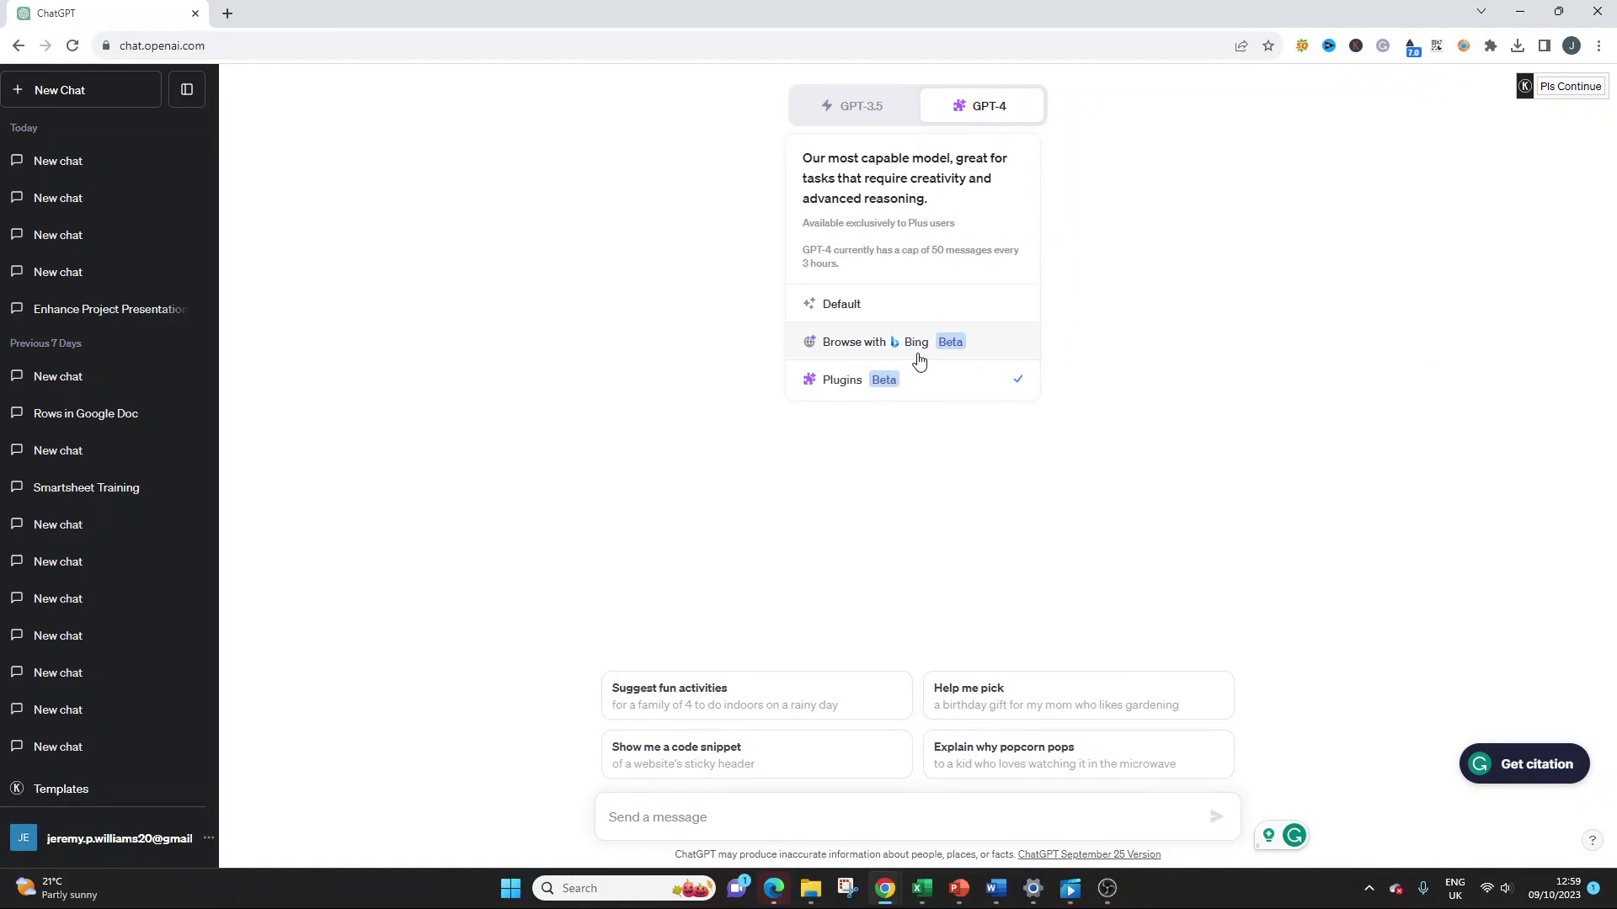
left_click(916, 384)
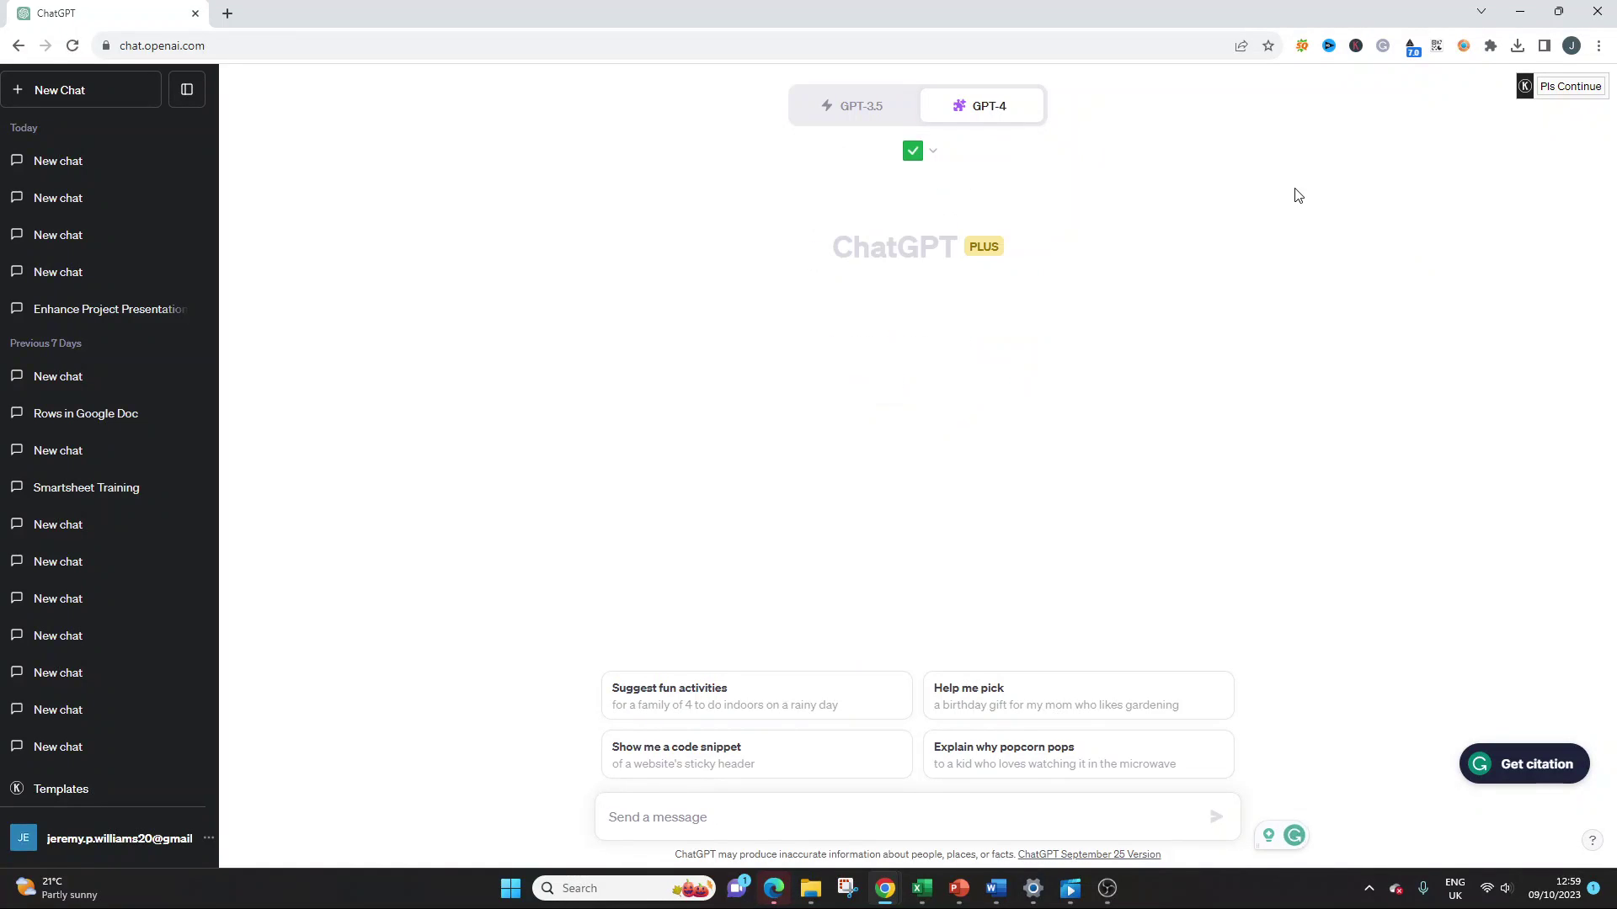
left_click(942, 167)
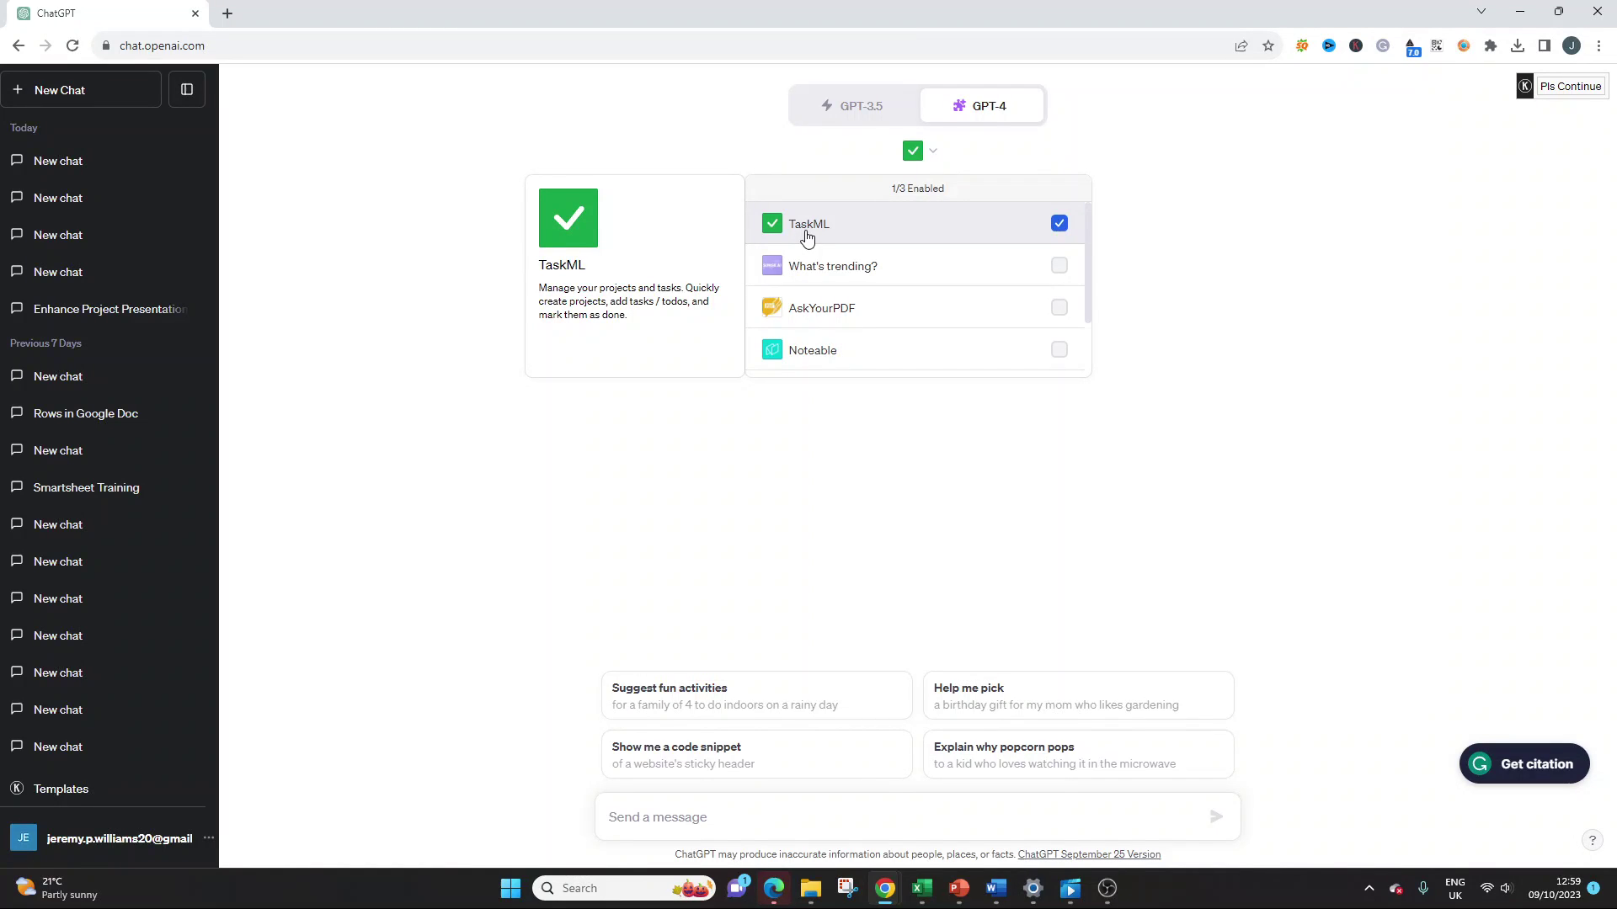
double_click(634, 302)
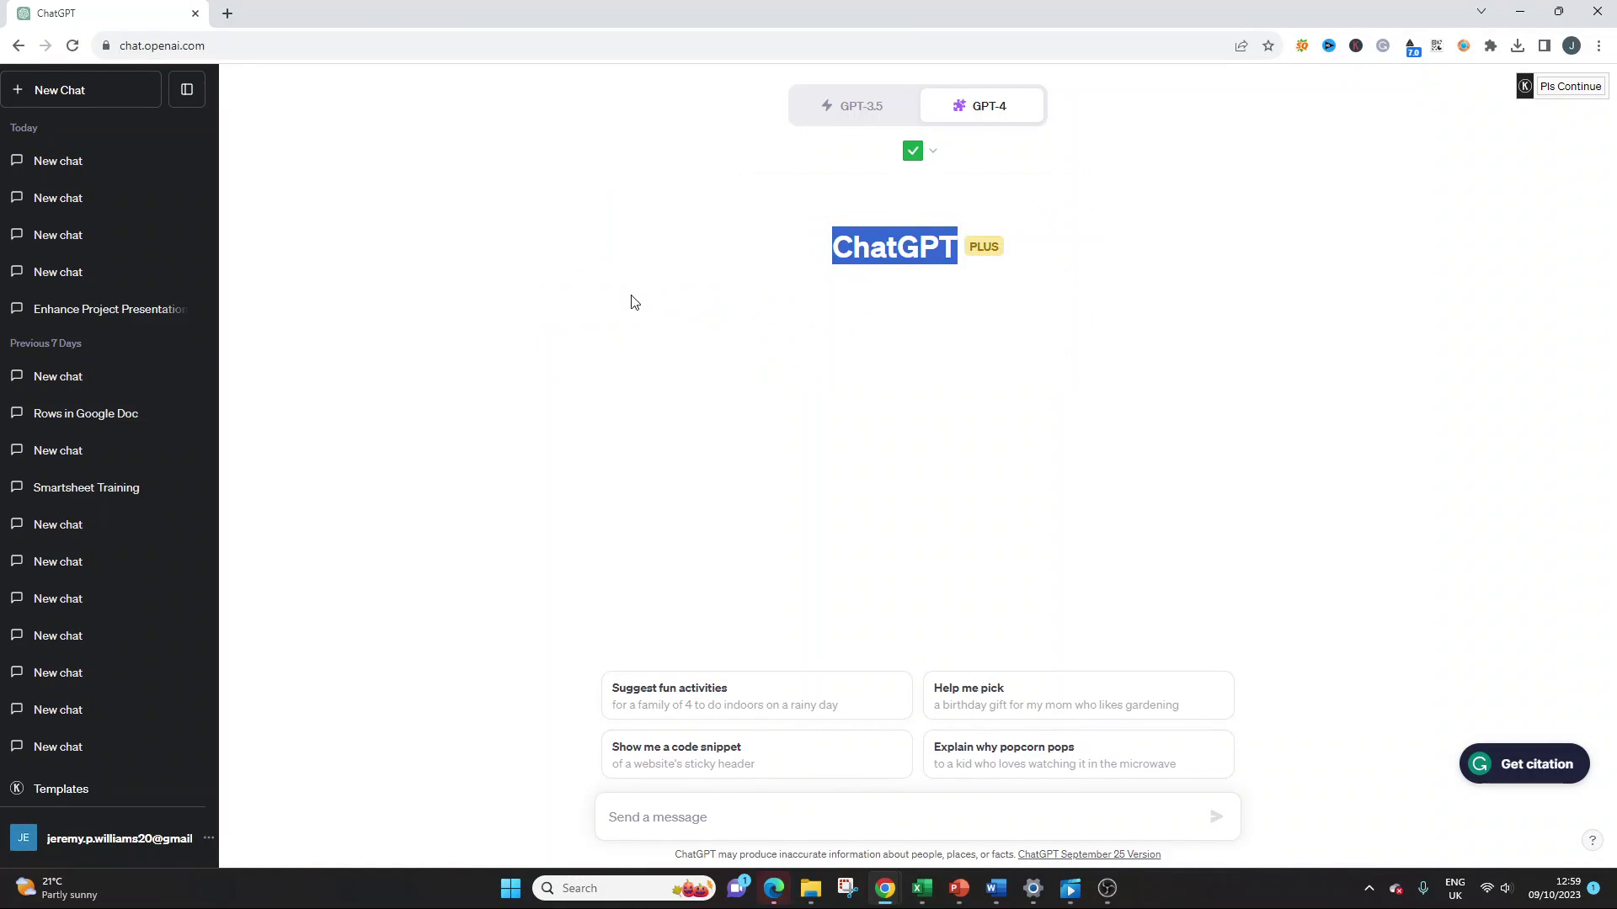
left_click(933, 151)
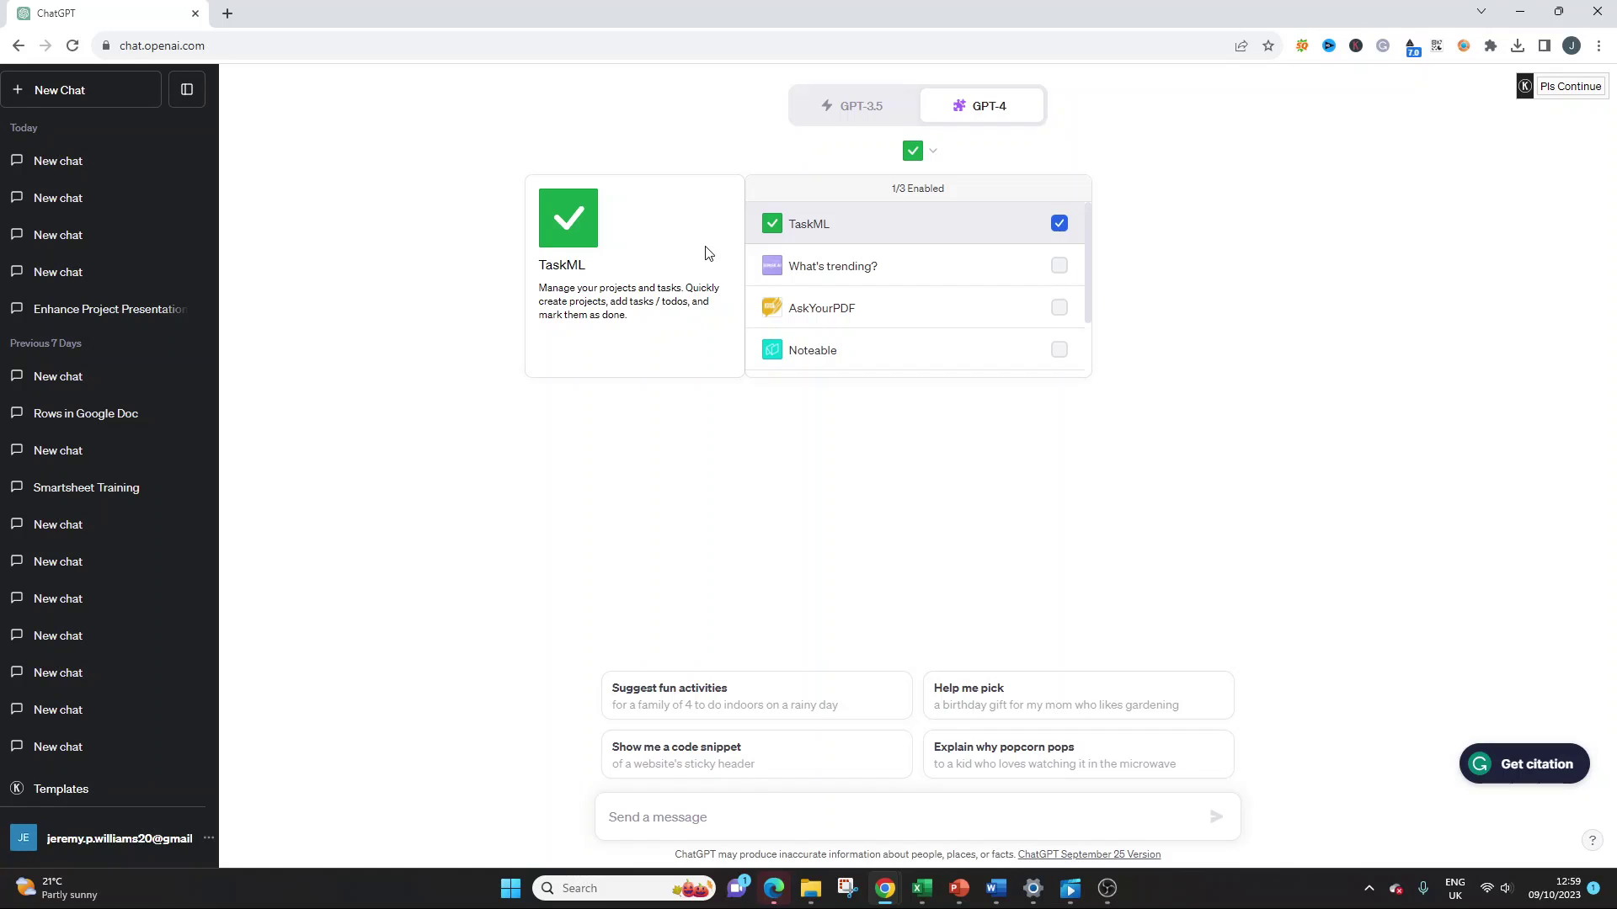
scroll(842, 337, "down", 2)
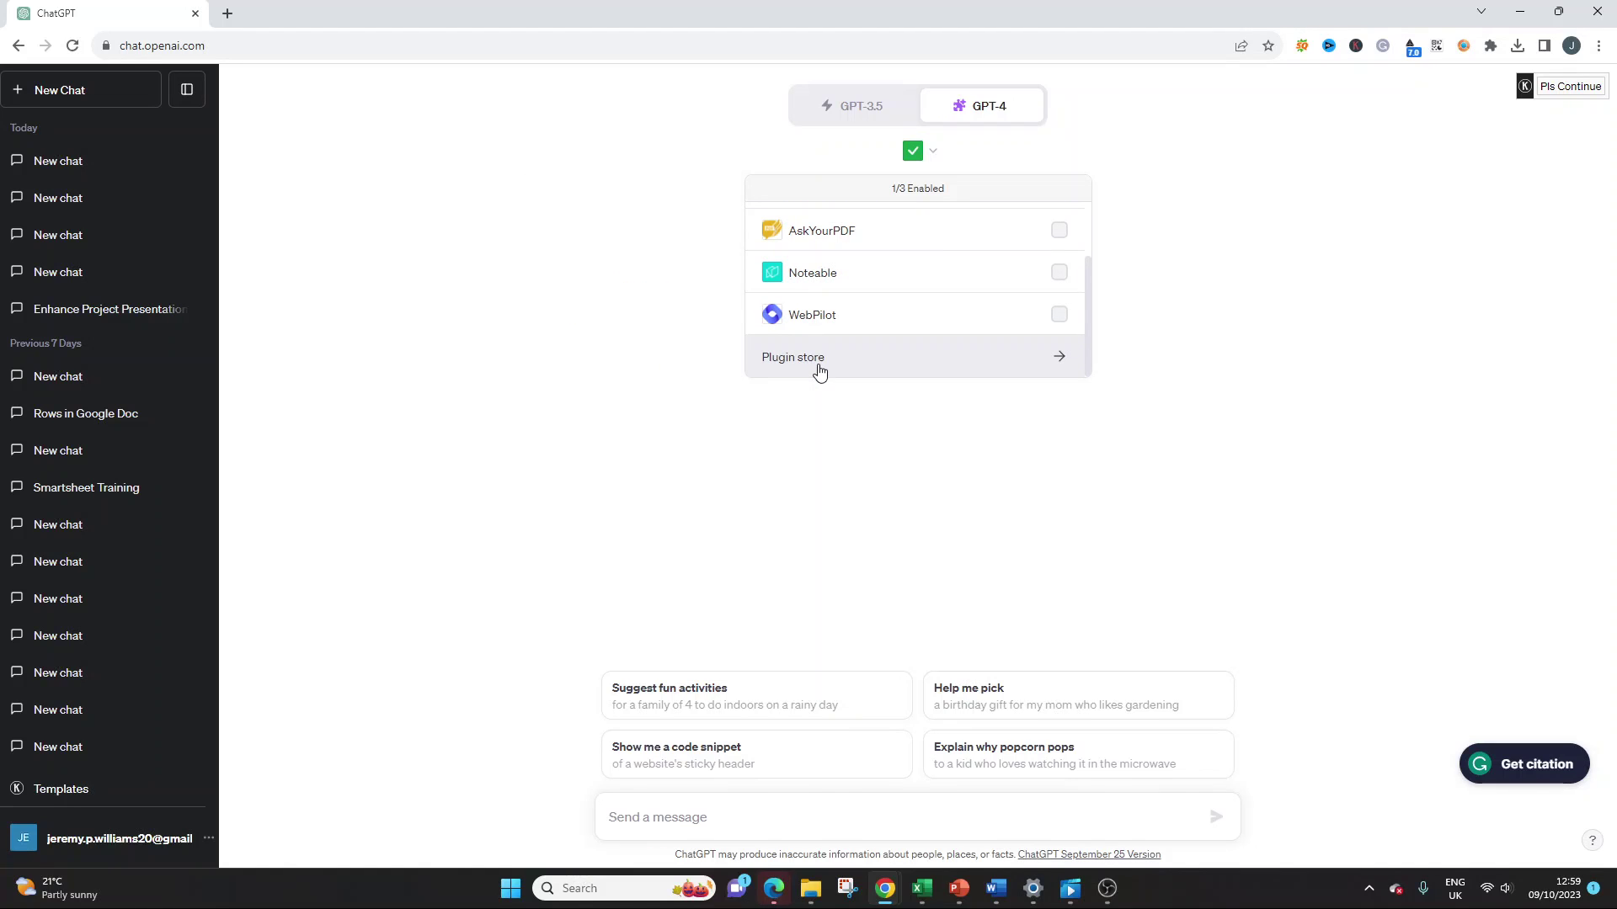
Search the plugin store for 'taskml' to confirm TaskML is installed
left_click(818, 371)
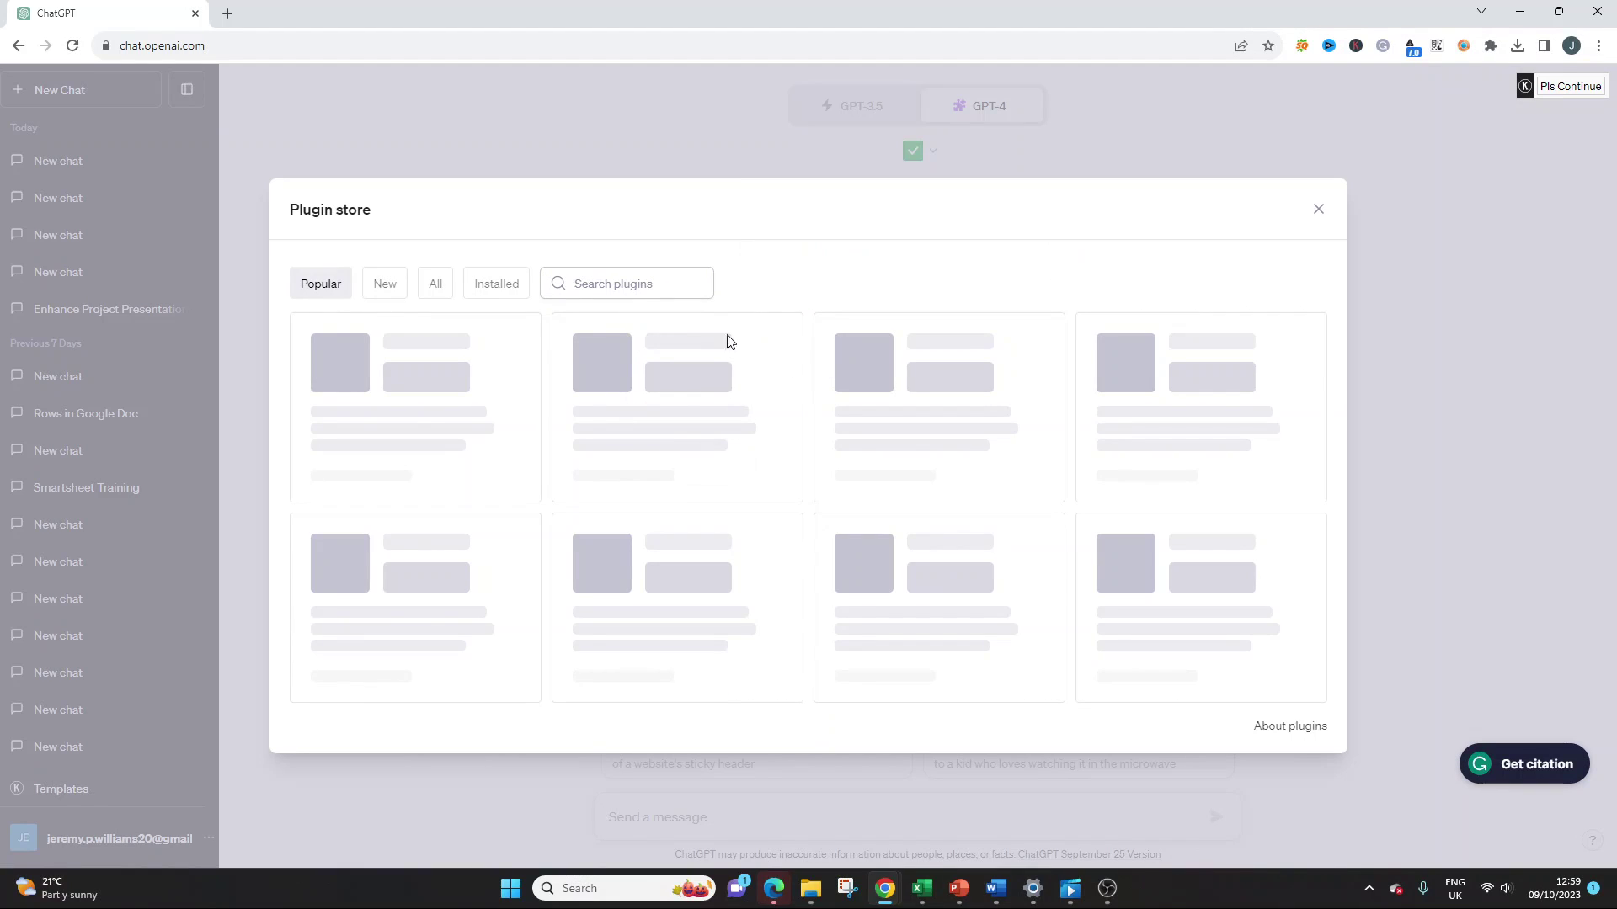
left_click(629, 284)
type("taskml")
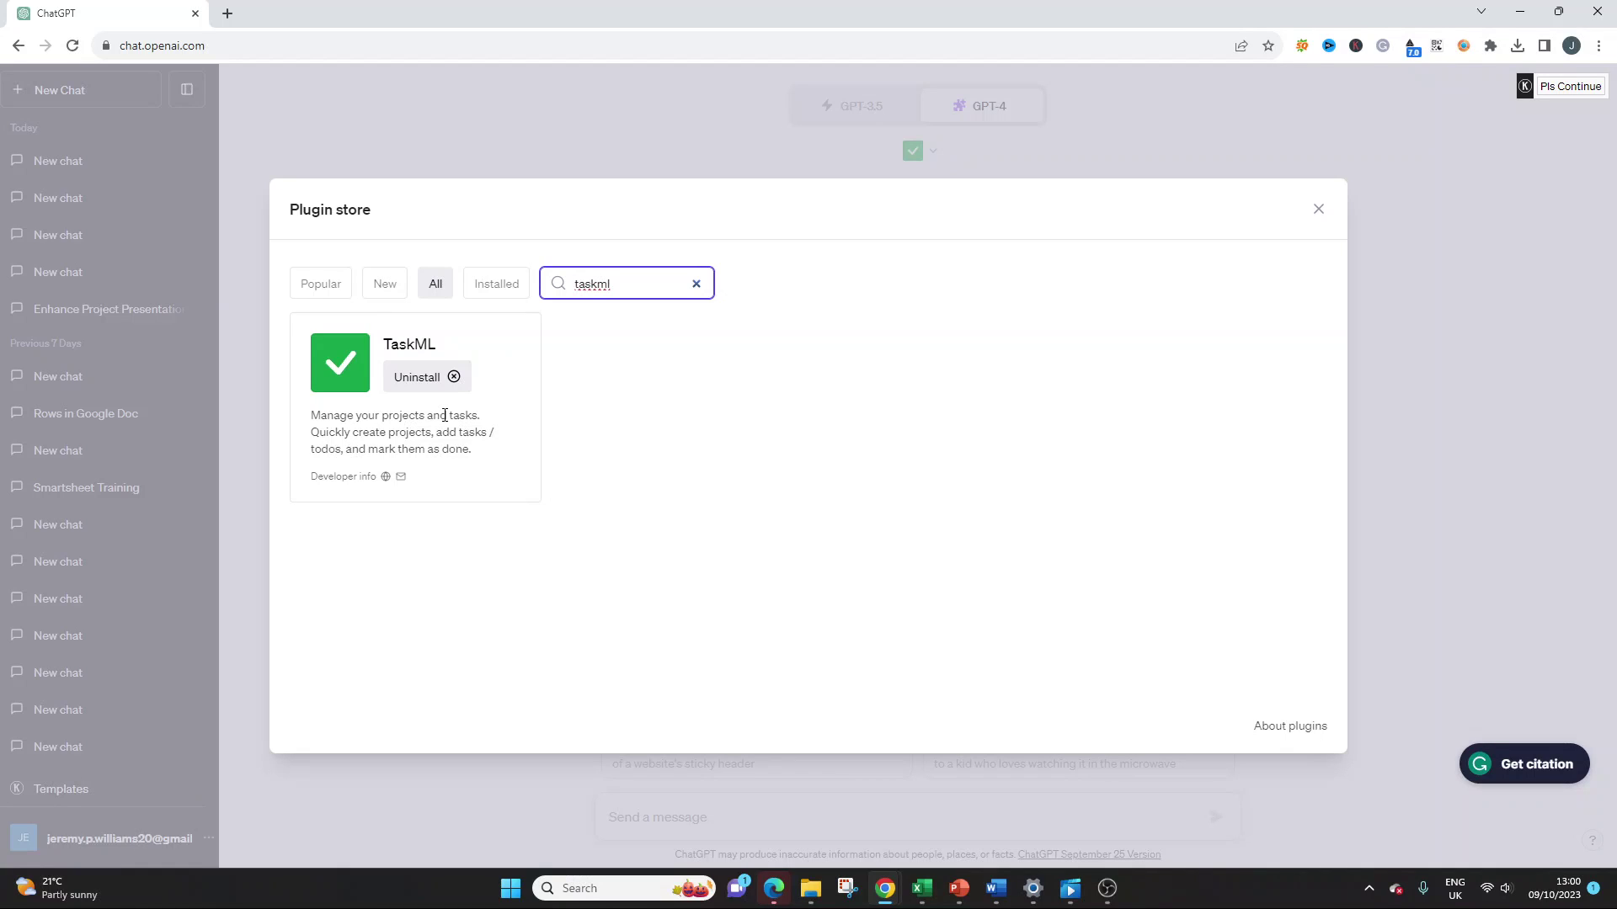
left_click(1315, 210)
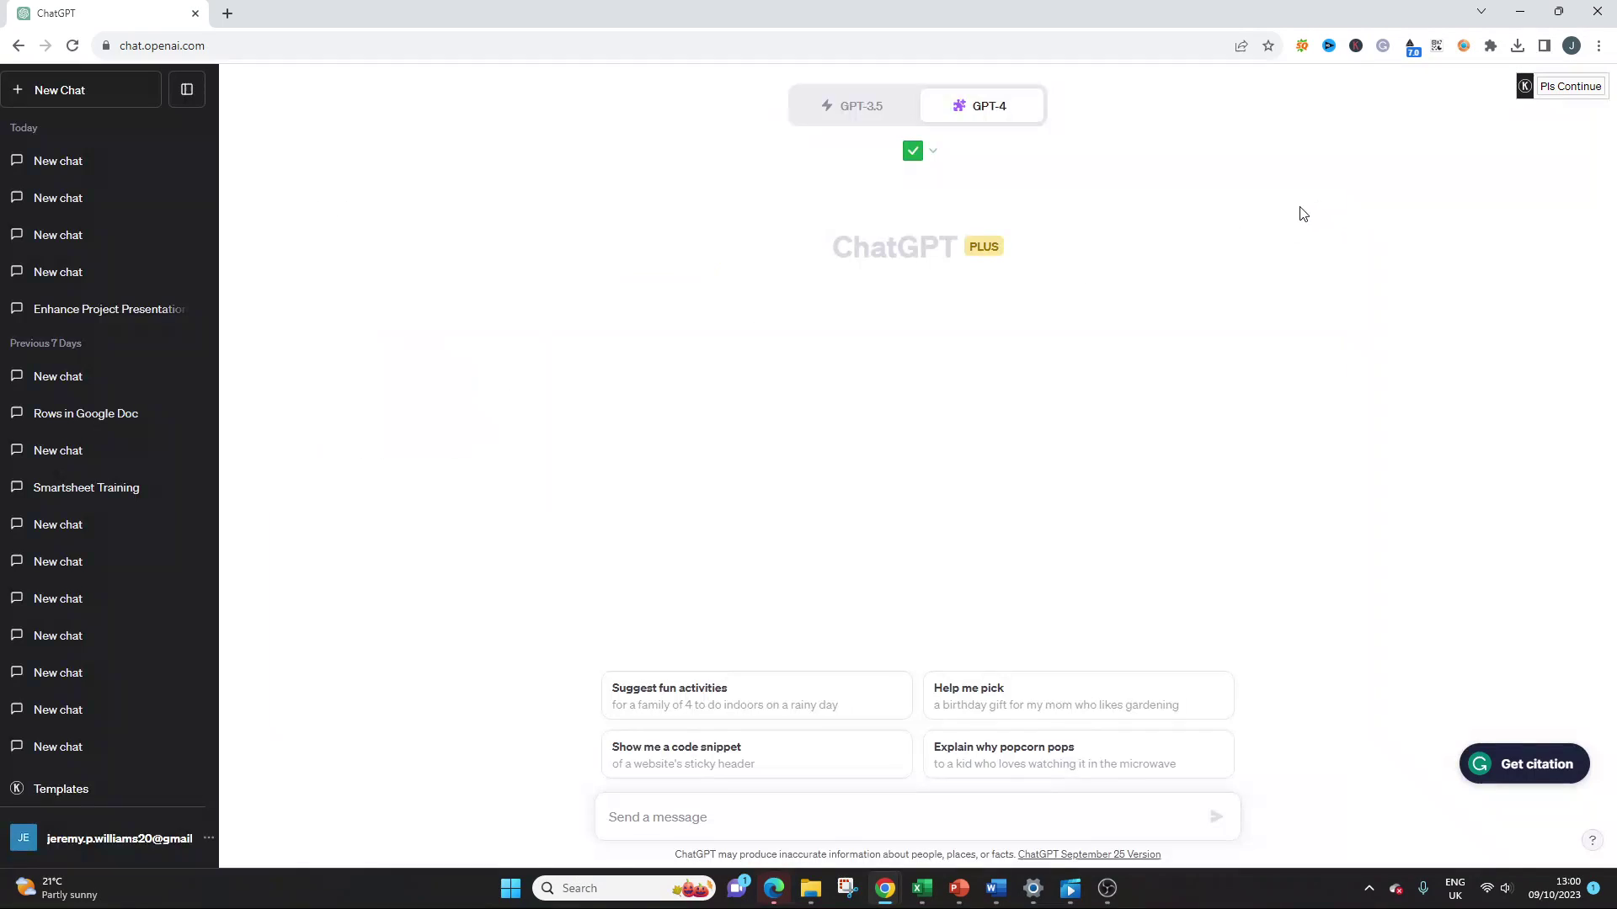
Toggle TaskML off and back on in the chat's plugin list, leaving it enabled
left_click(933, 153)
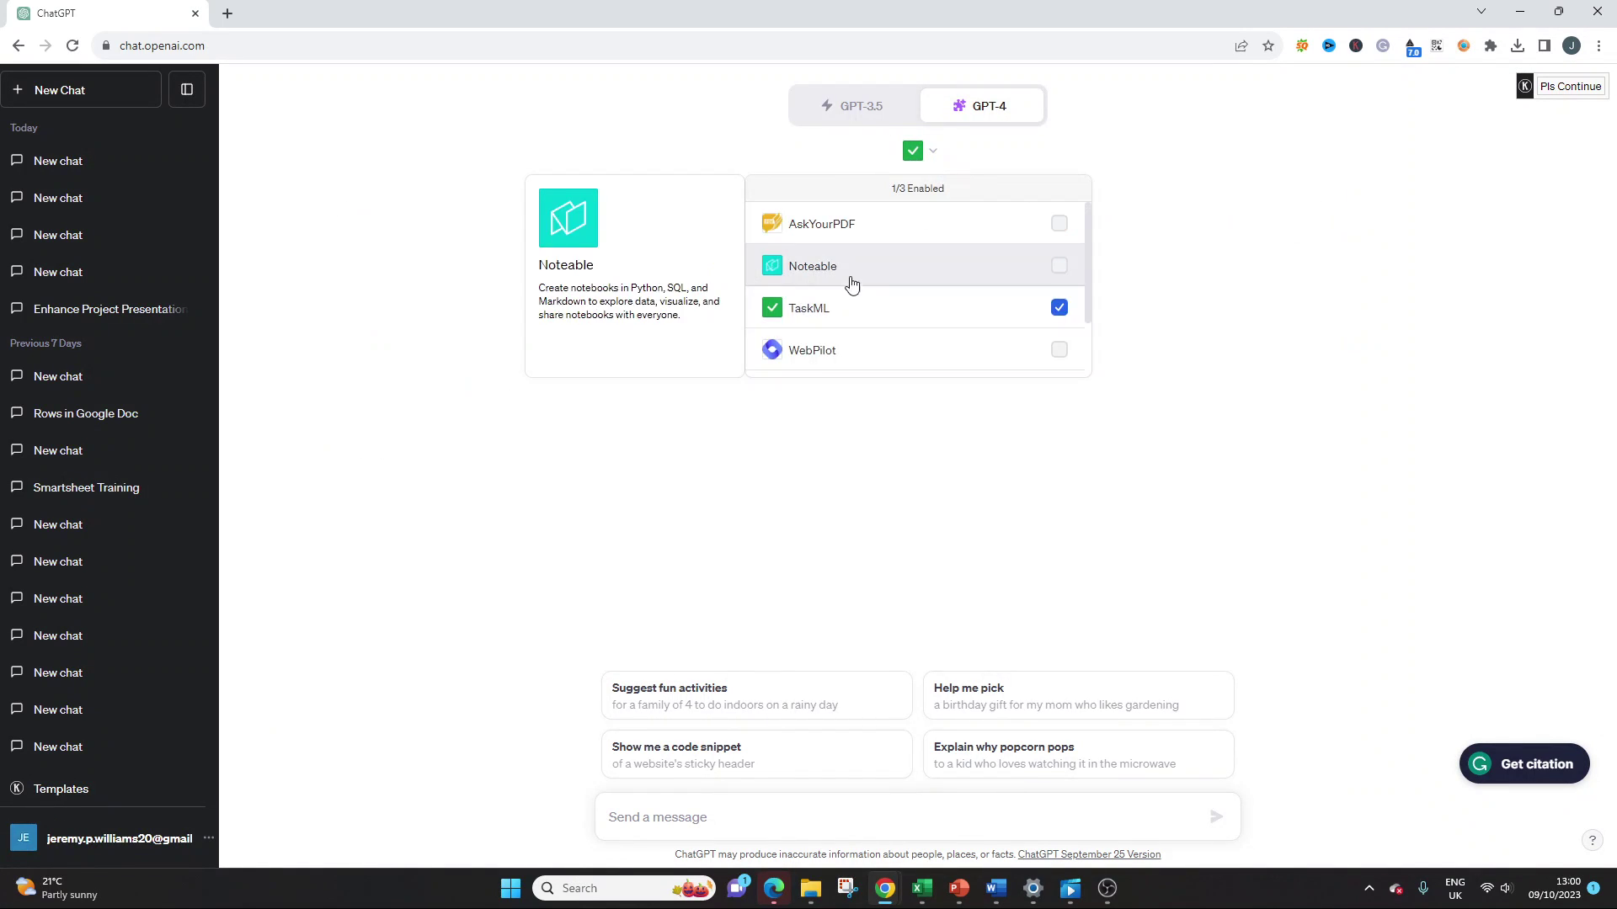
left_click(1060, 308)
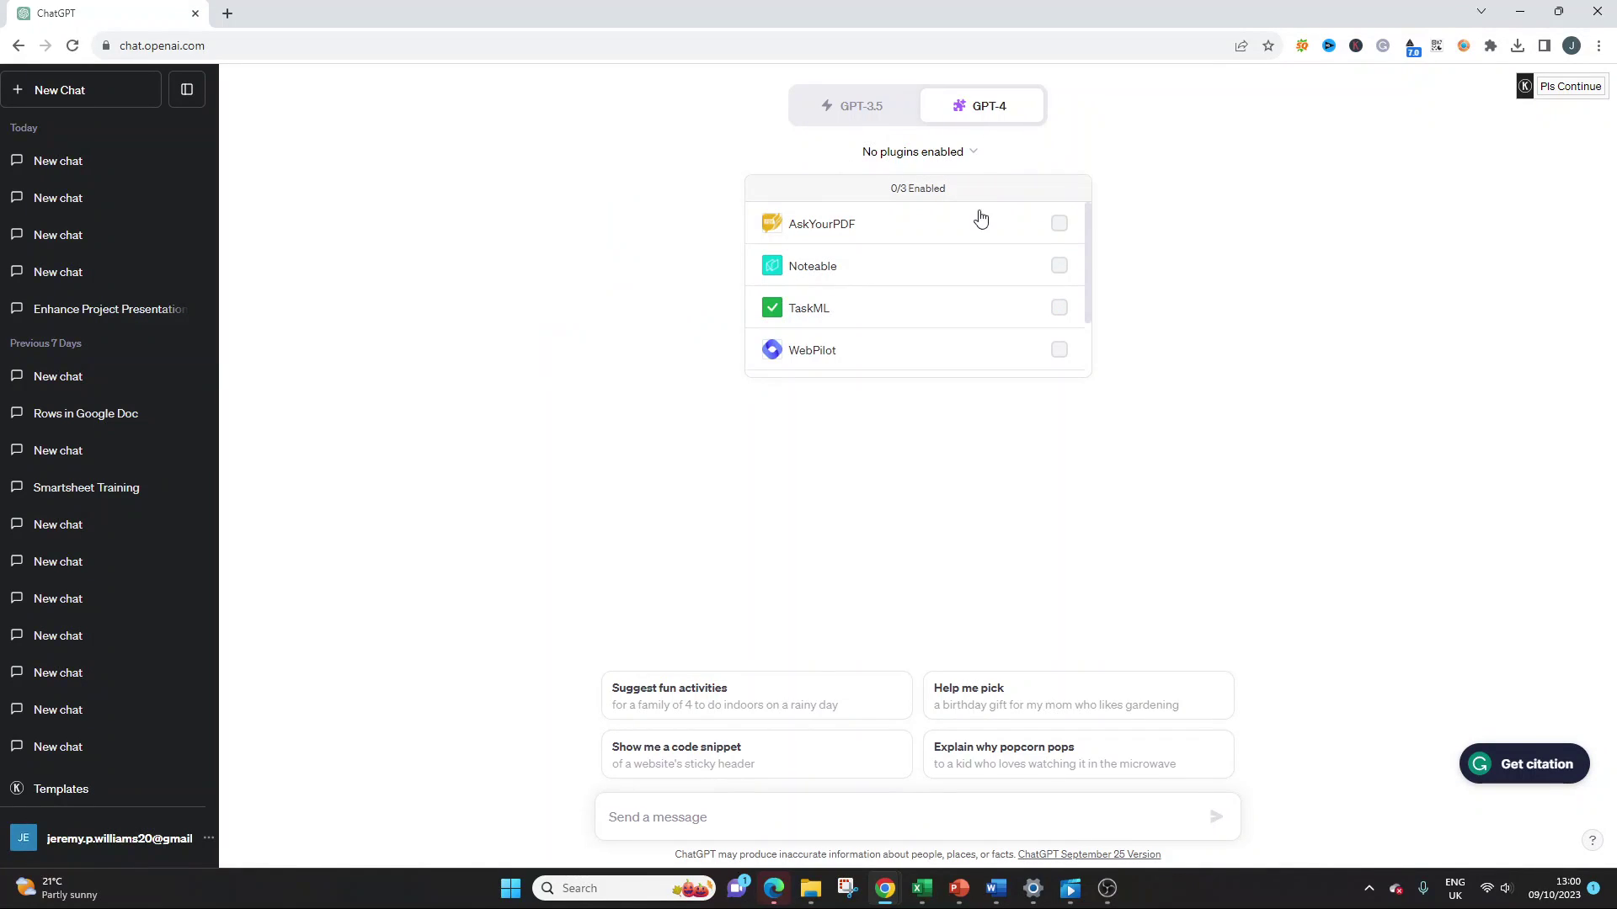
left_click(1059, 307)
left_click(1224, 389)
left_click(743, 823)
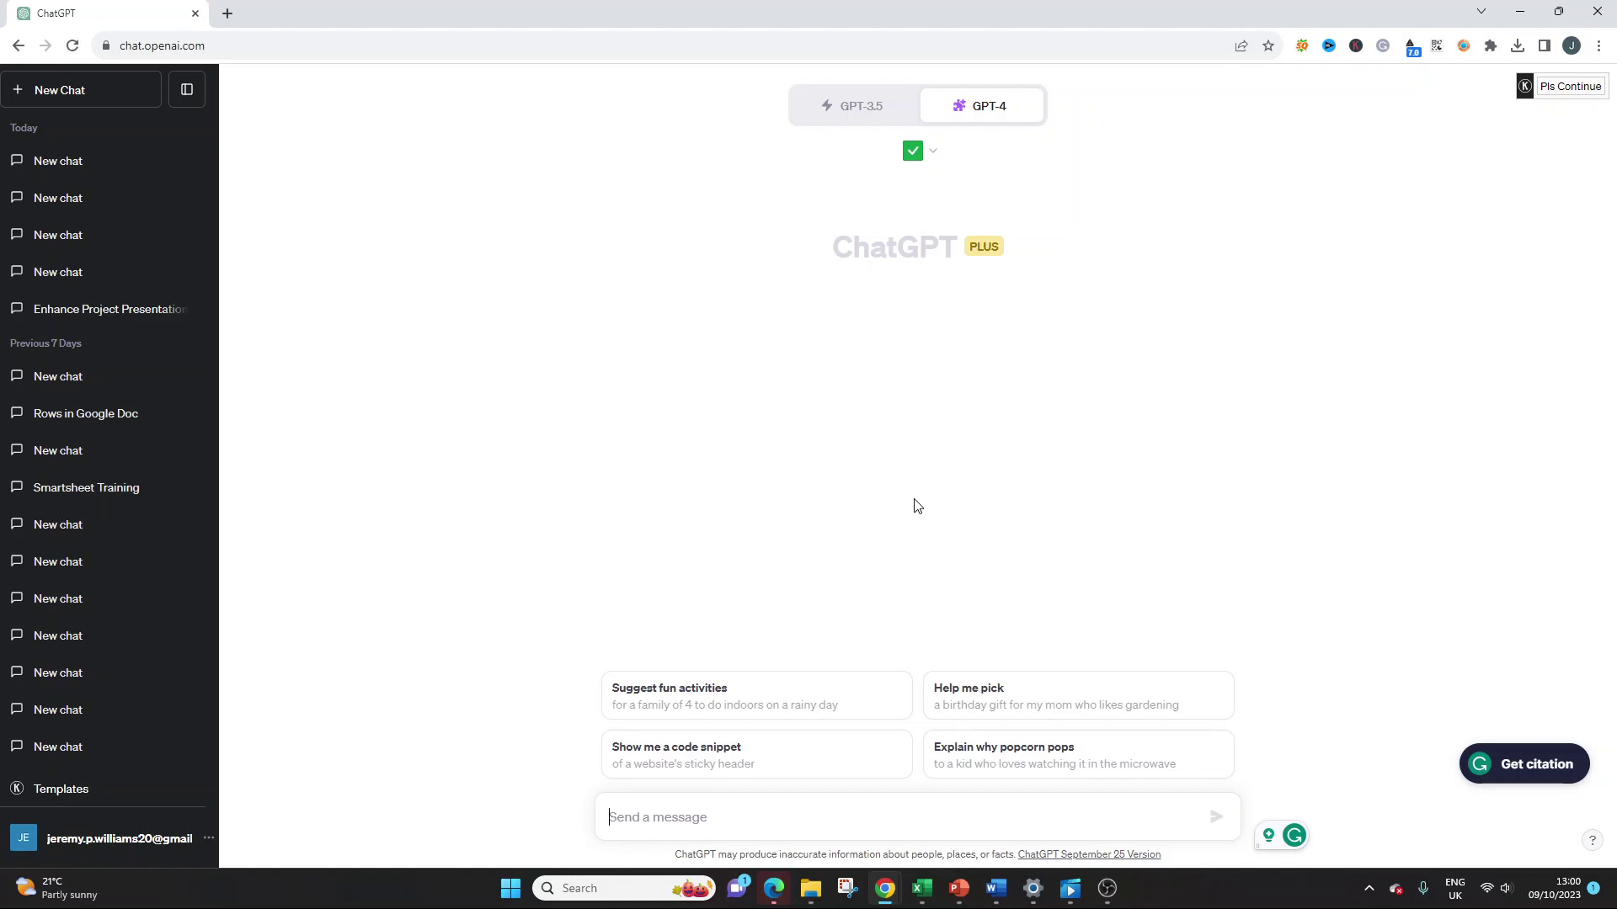
Send the prompt 'Create a new project called "New Website Launch"' to TaskML
type("Create")
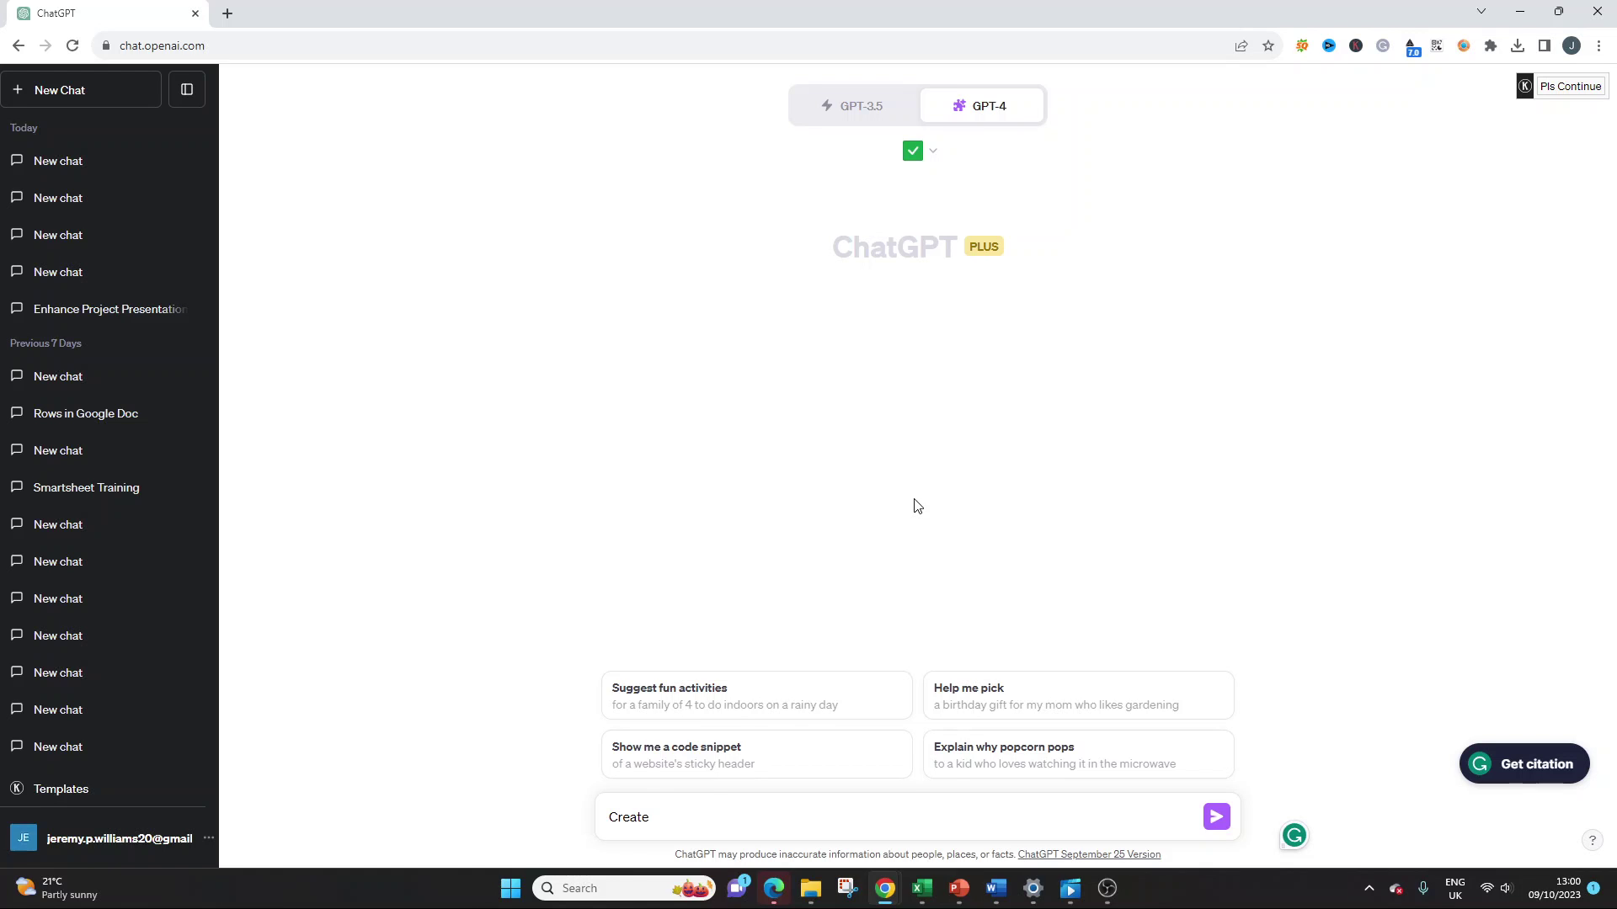
type("new project called \"New Website L")
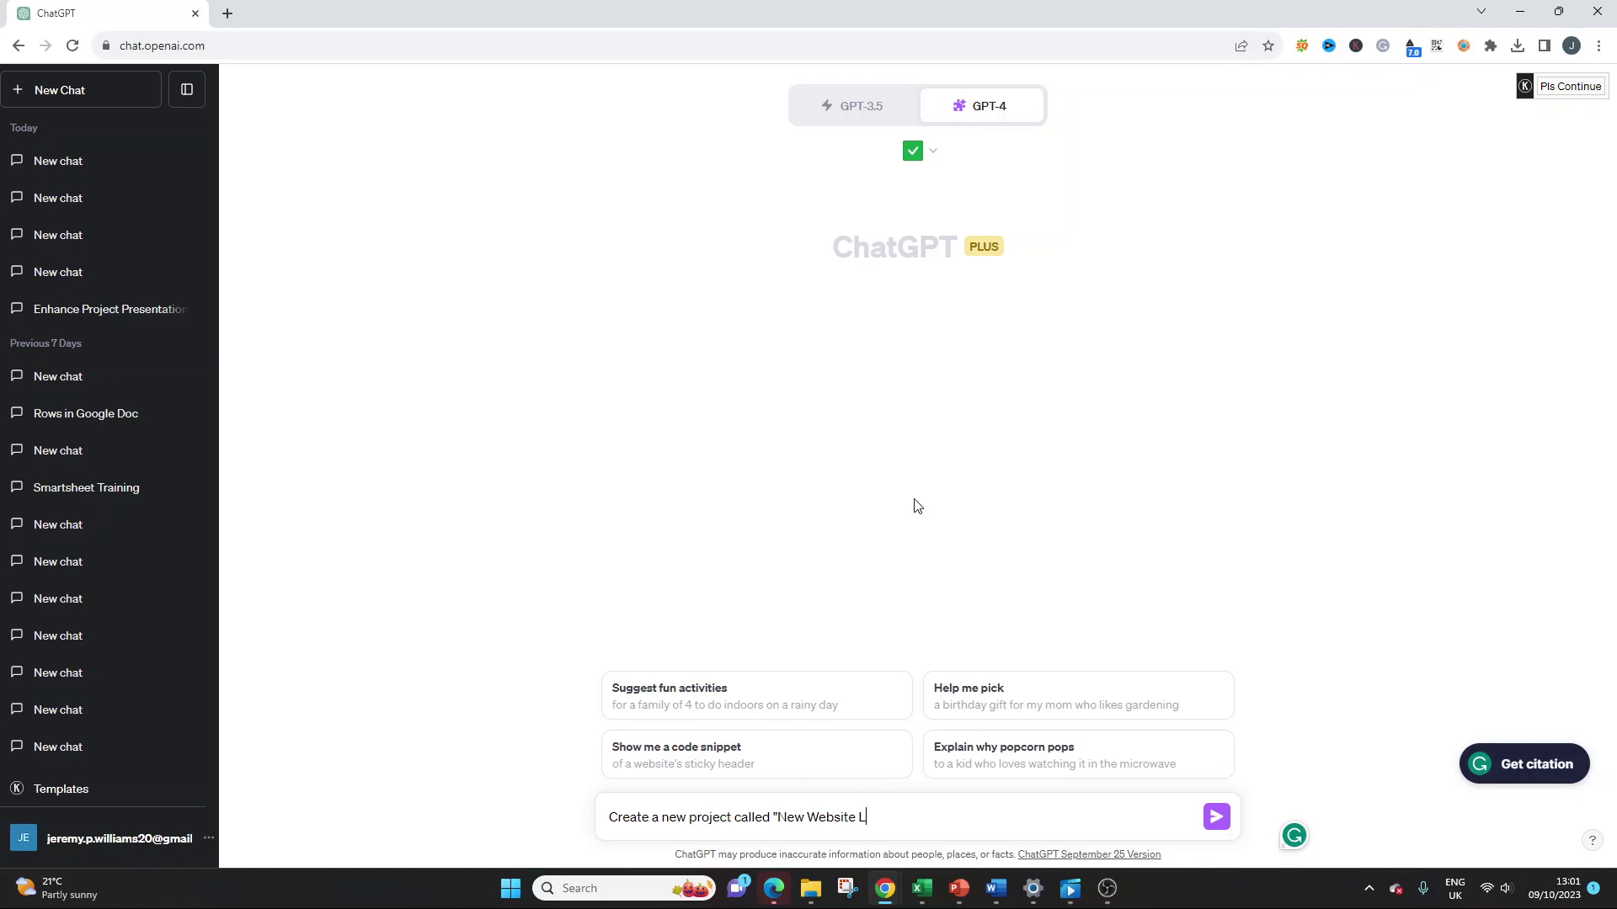
type("aunch\"")
left_click(1218, 818)
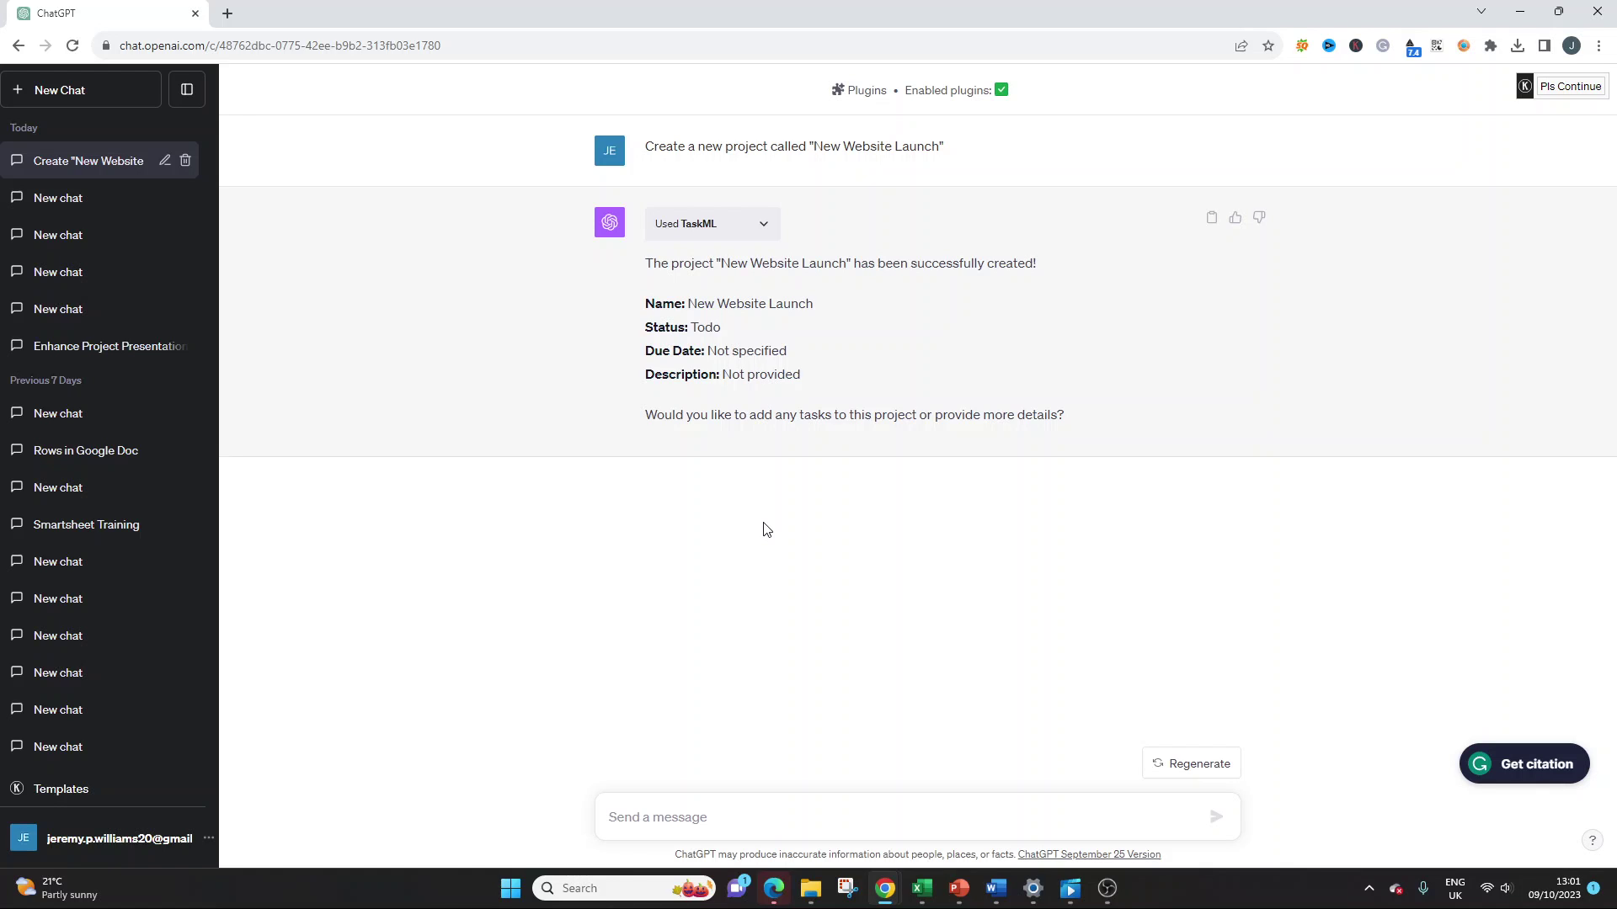
Replace the draft with 'Change the project status to "in progress"' and send it
left_click(713, 808)
type("Please update the p")
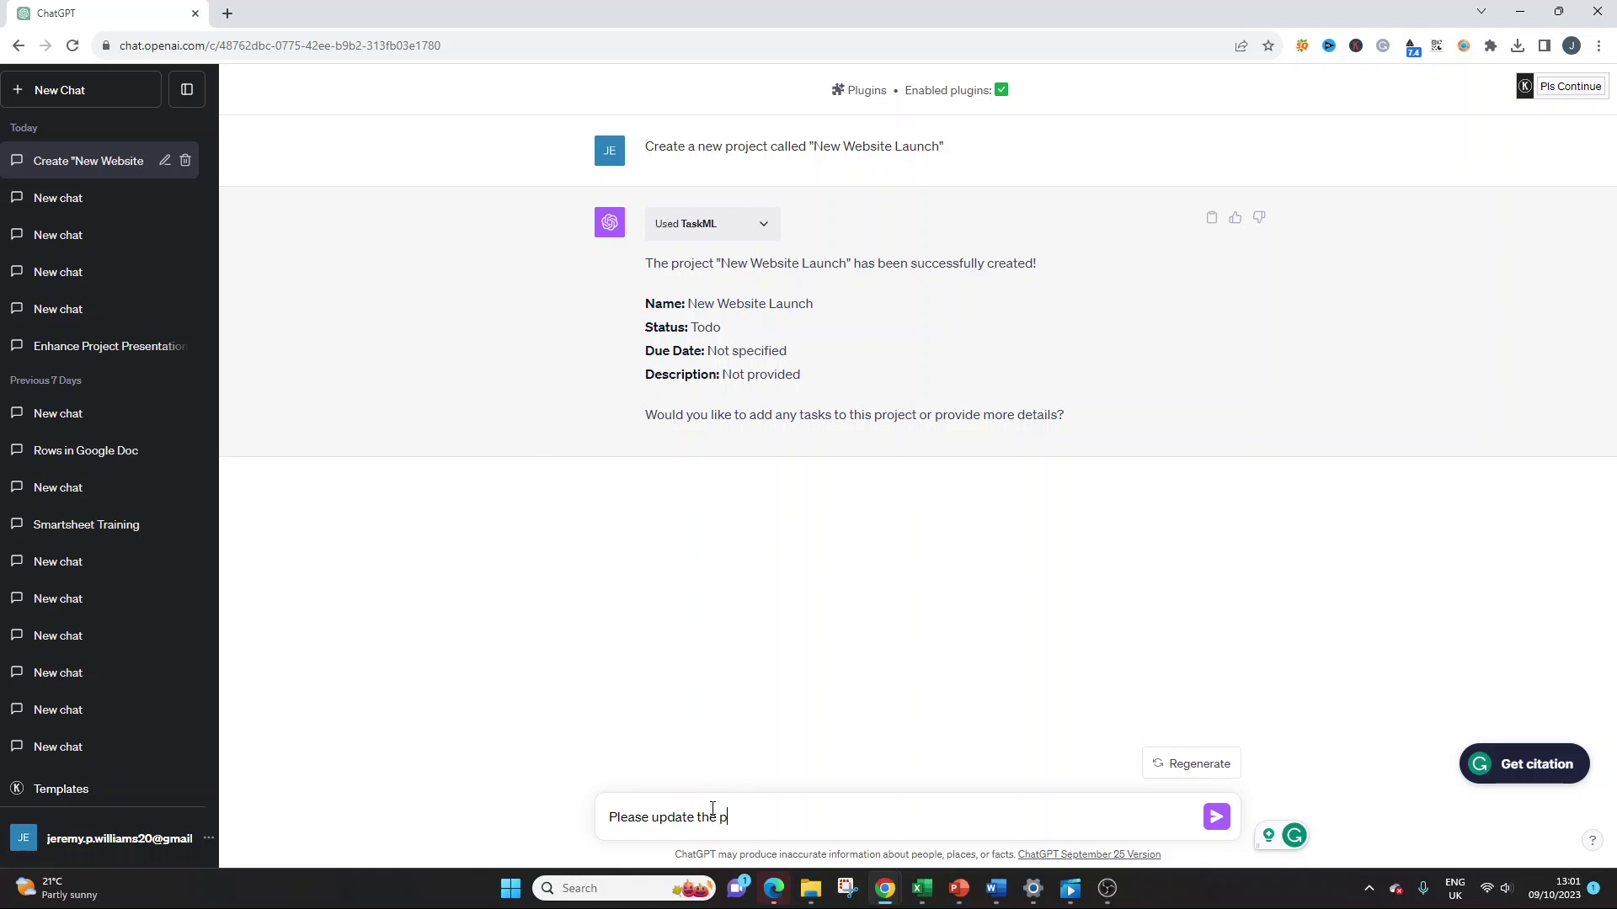
type("roject description")
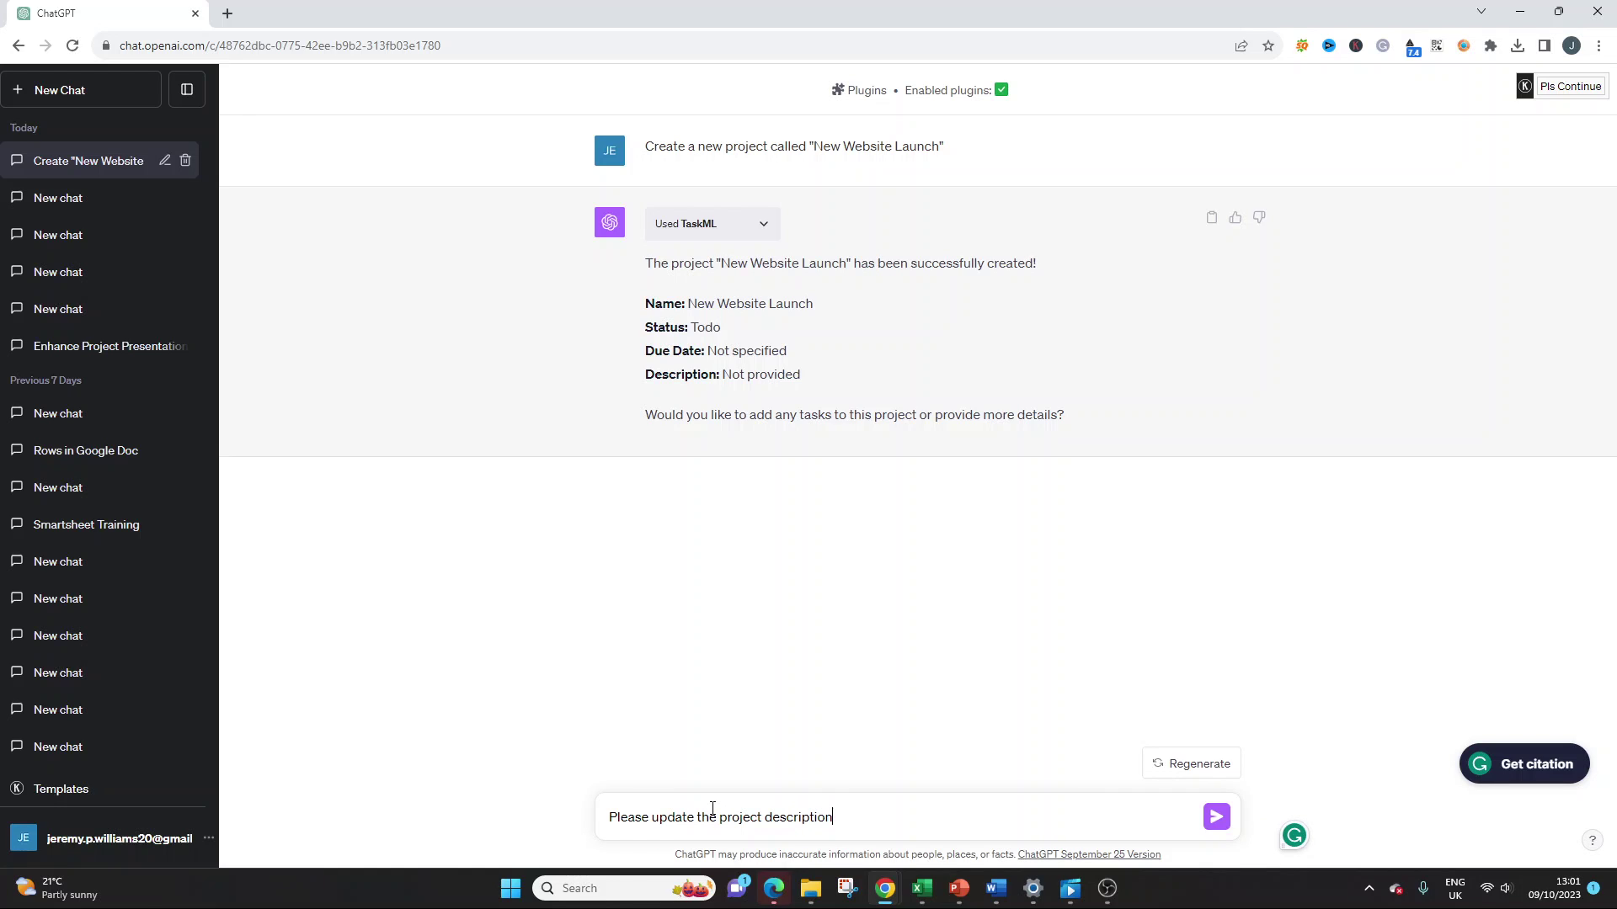
double_click(714, 326)
double_click(700, 815)
key("ctrl+a")
type("Change tghe p")
key("BackSpace")
key("BackSpace")
key("BackSpace")
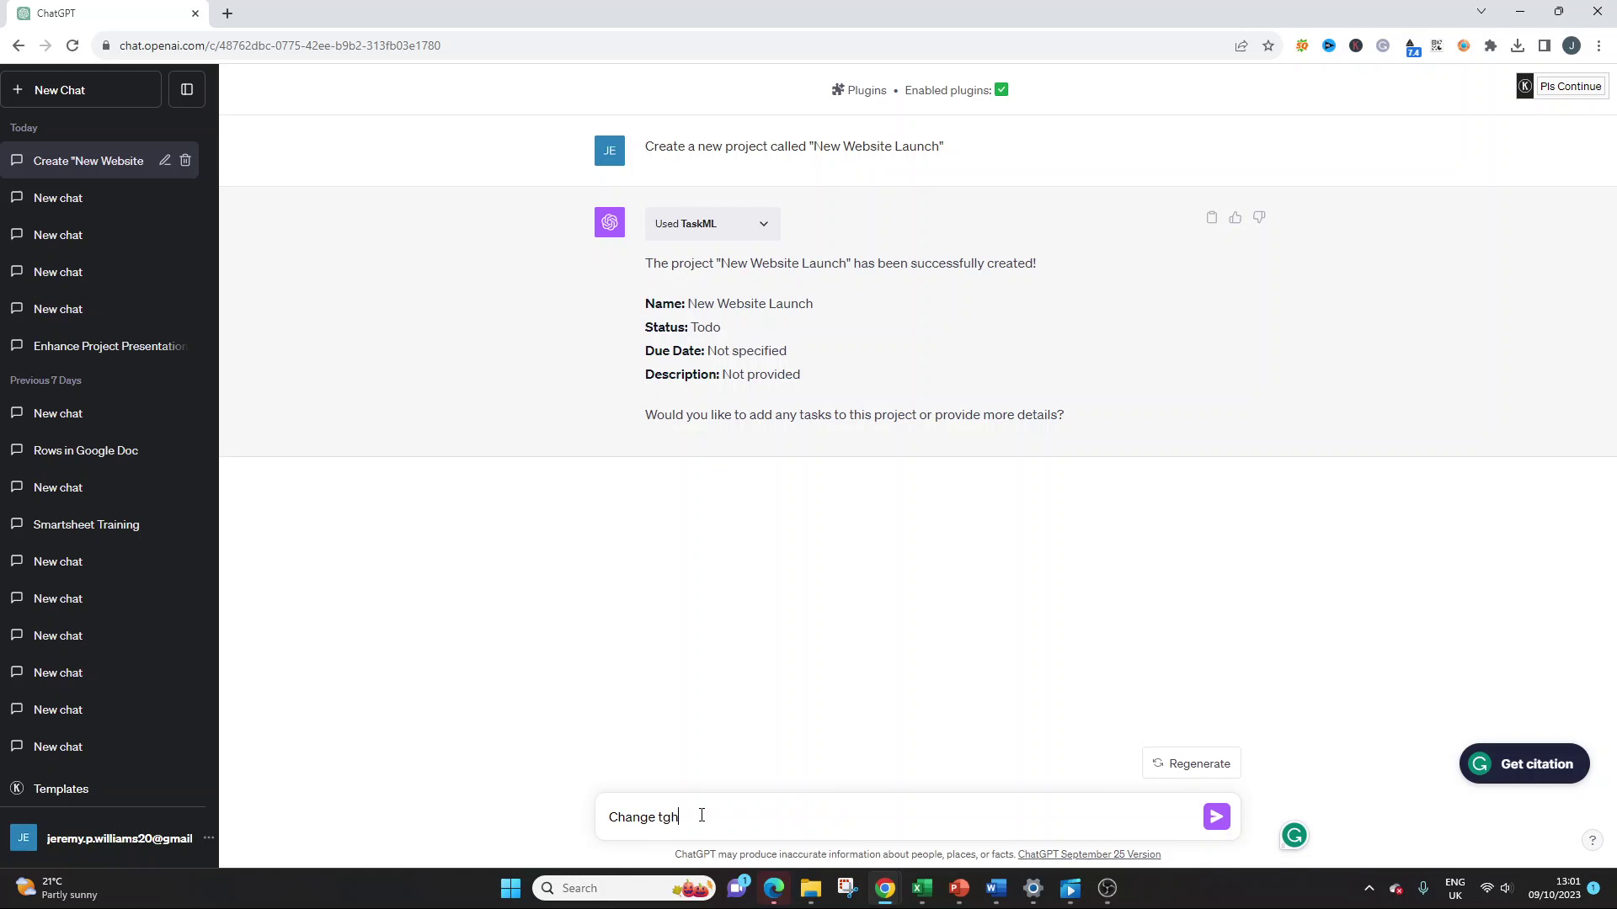
key("BackSpace")
key("BackSpace")
type("he project status to \"in progress\"")
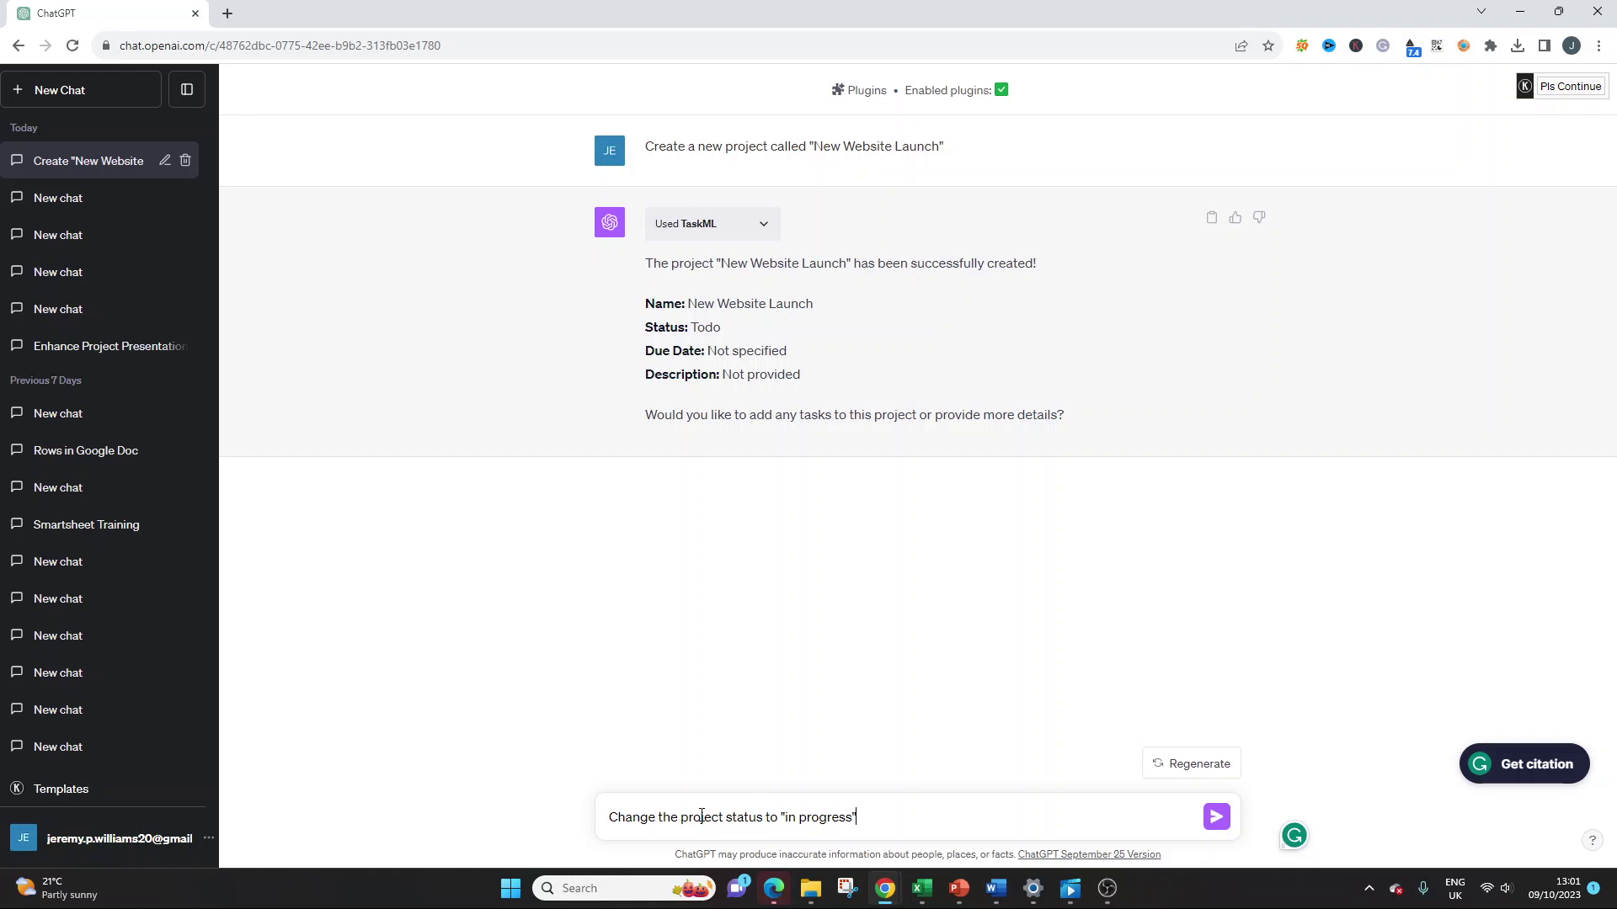
key("Return")
Draft the message 'Change the project due date to "January 2024"'
type("Change the due")
key("BackSpace")
type("project du")
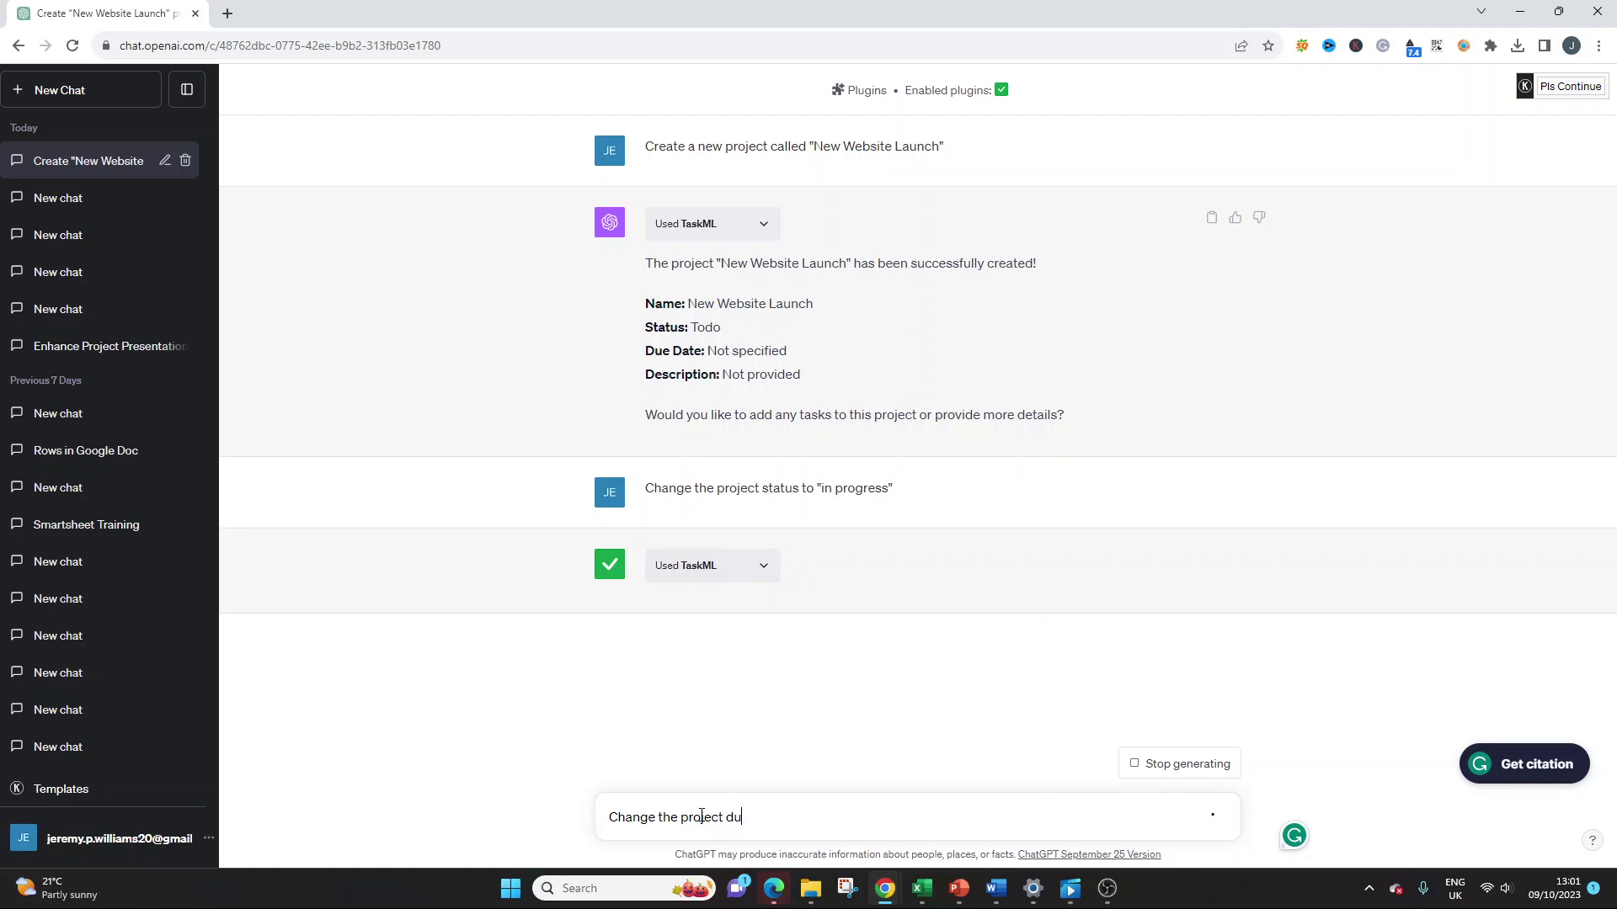
type("e date to \"Januar")
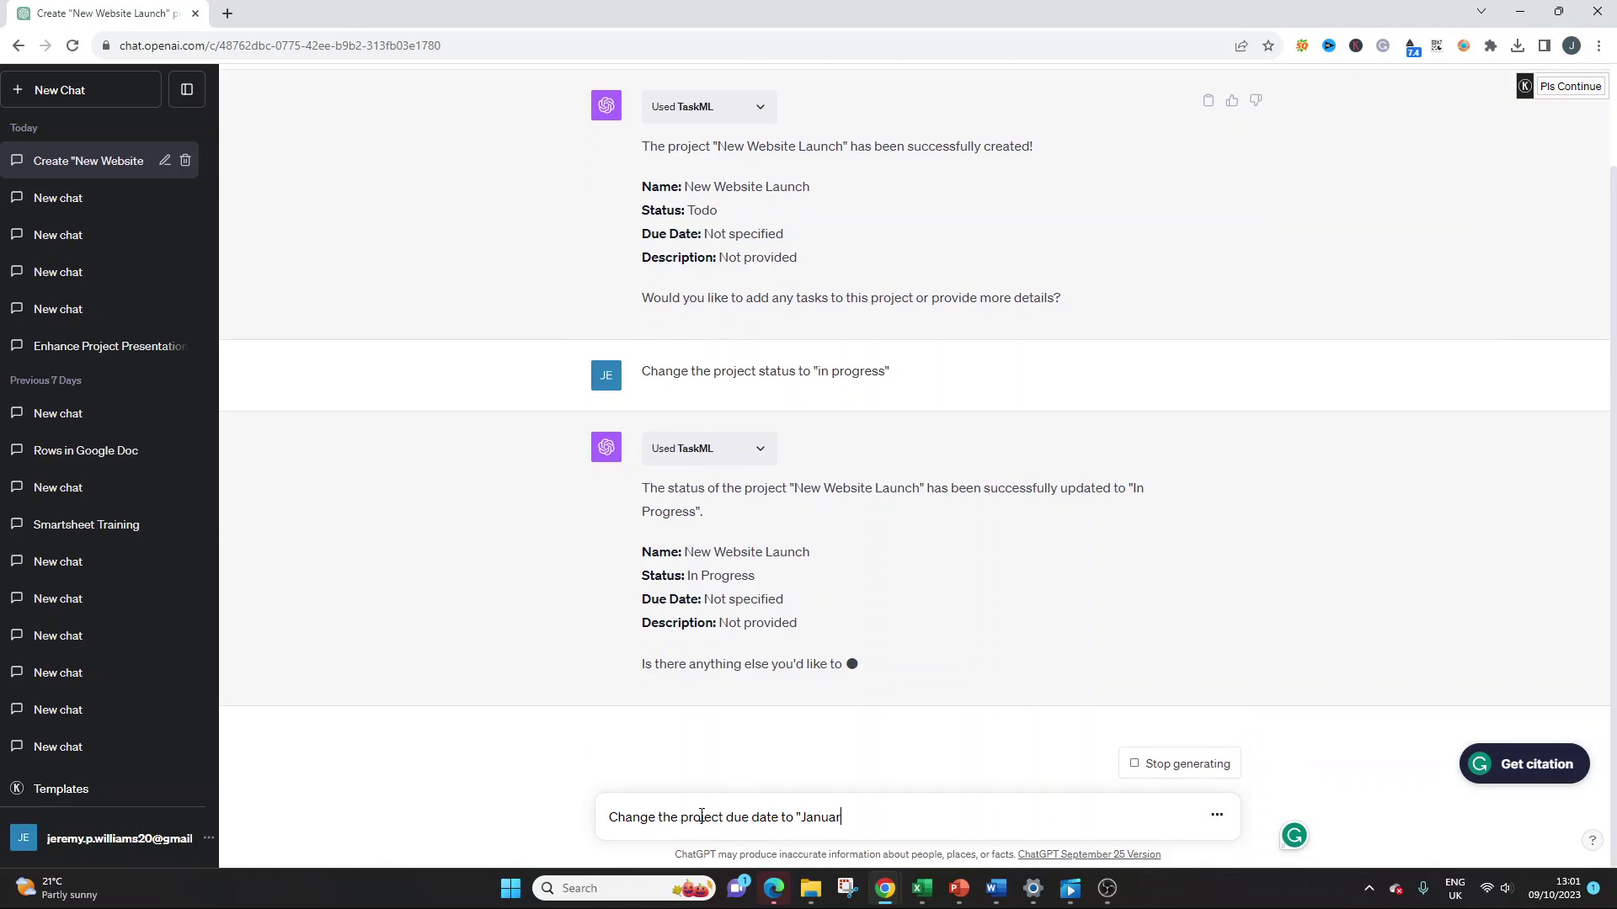
type("y 2024")
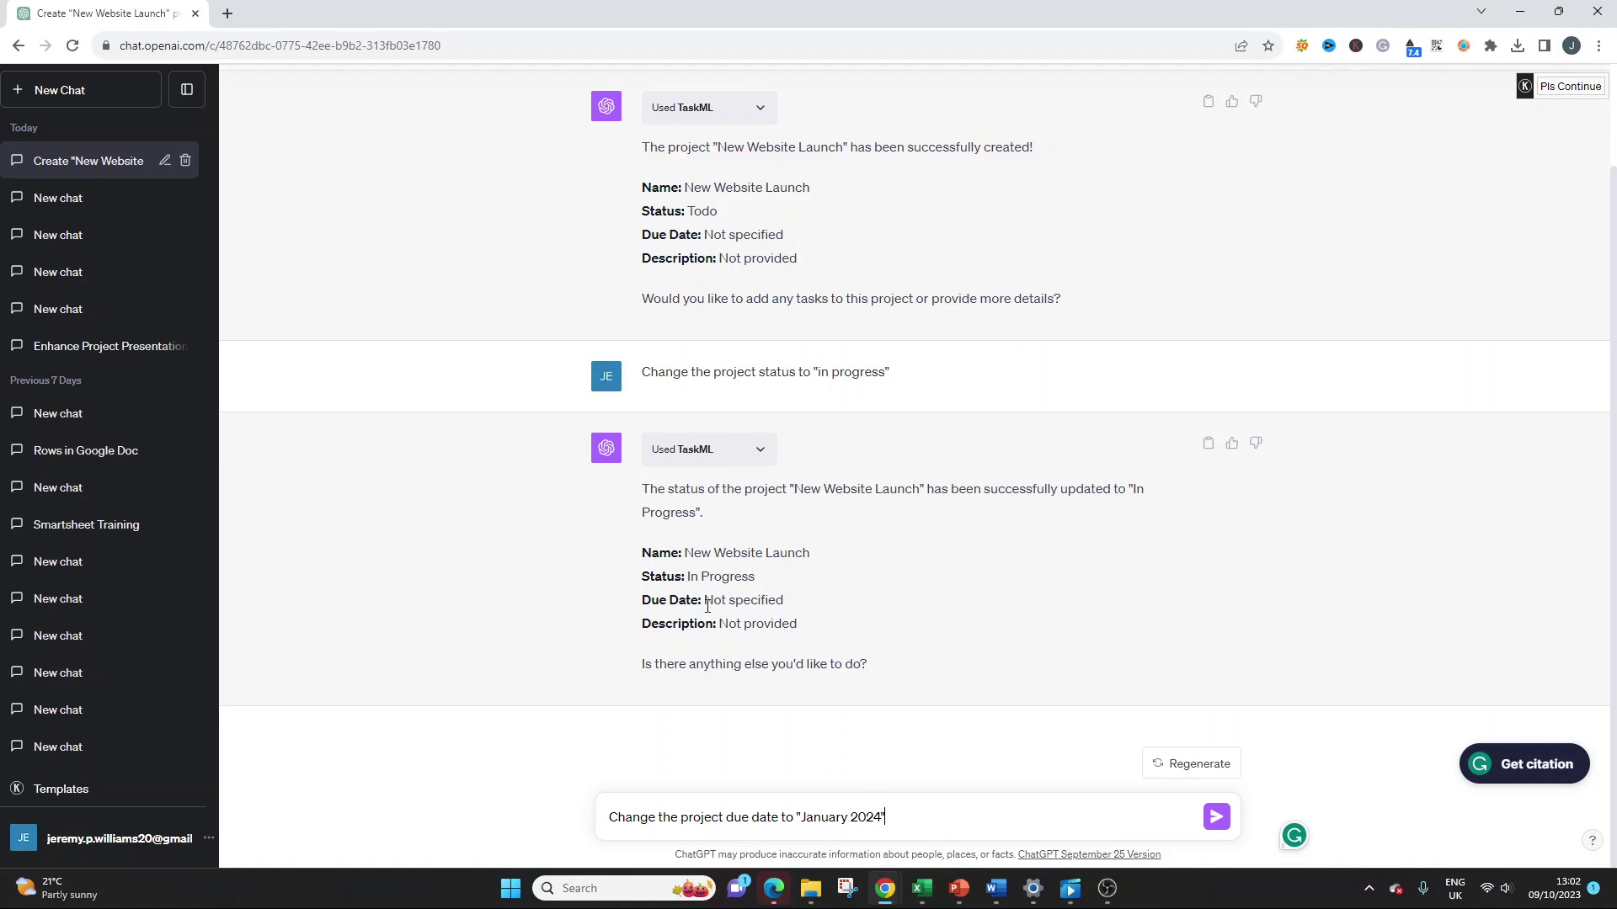
type("\"")
Send the January 2024 due-date request and start drafting the new project description
key("Return")
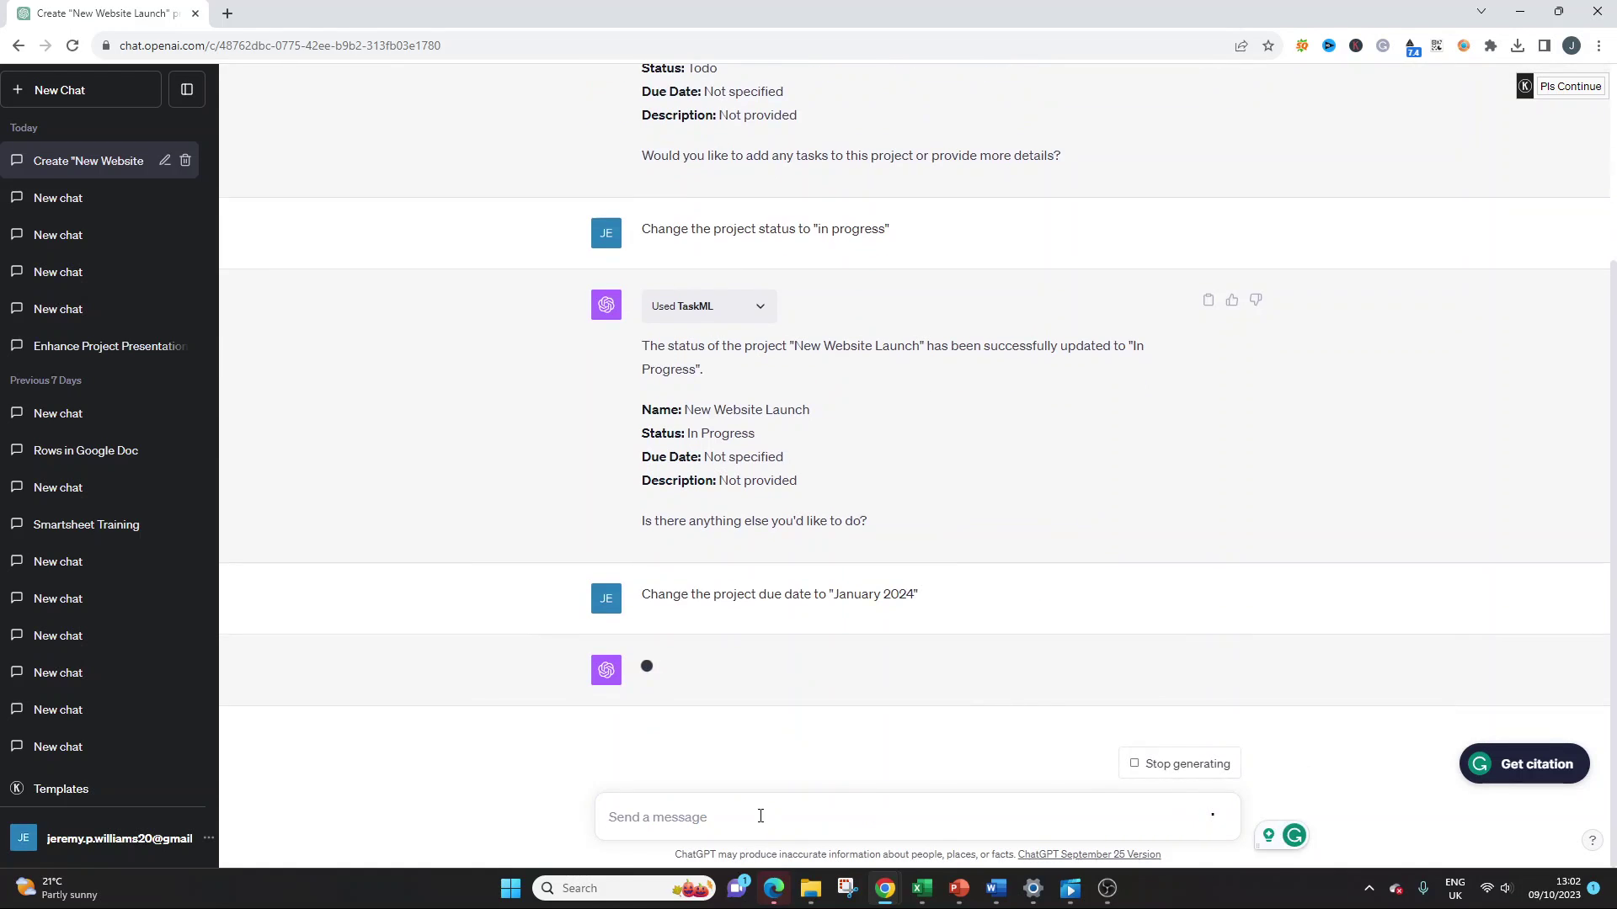
type("Change the project description to \"the impl")
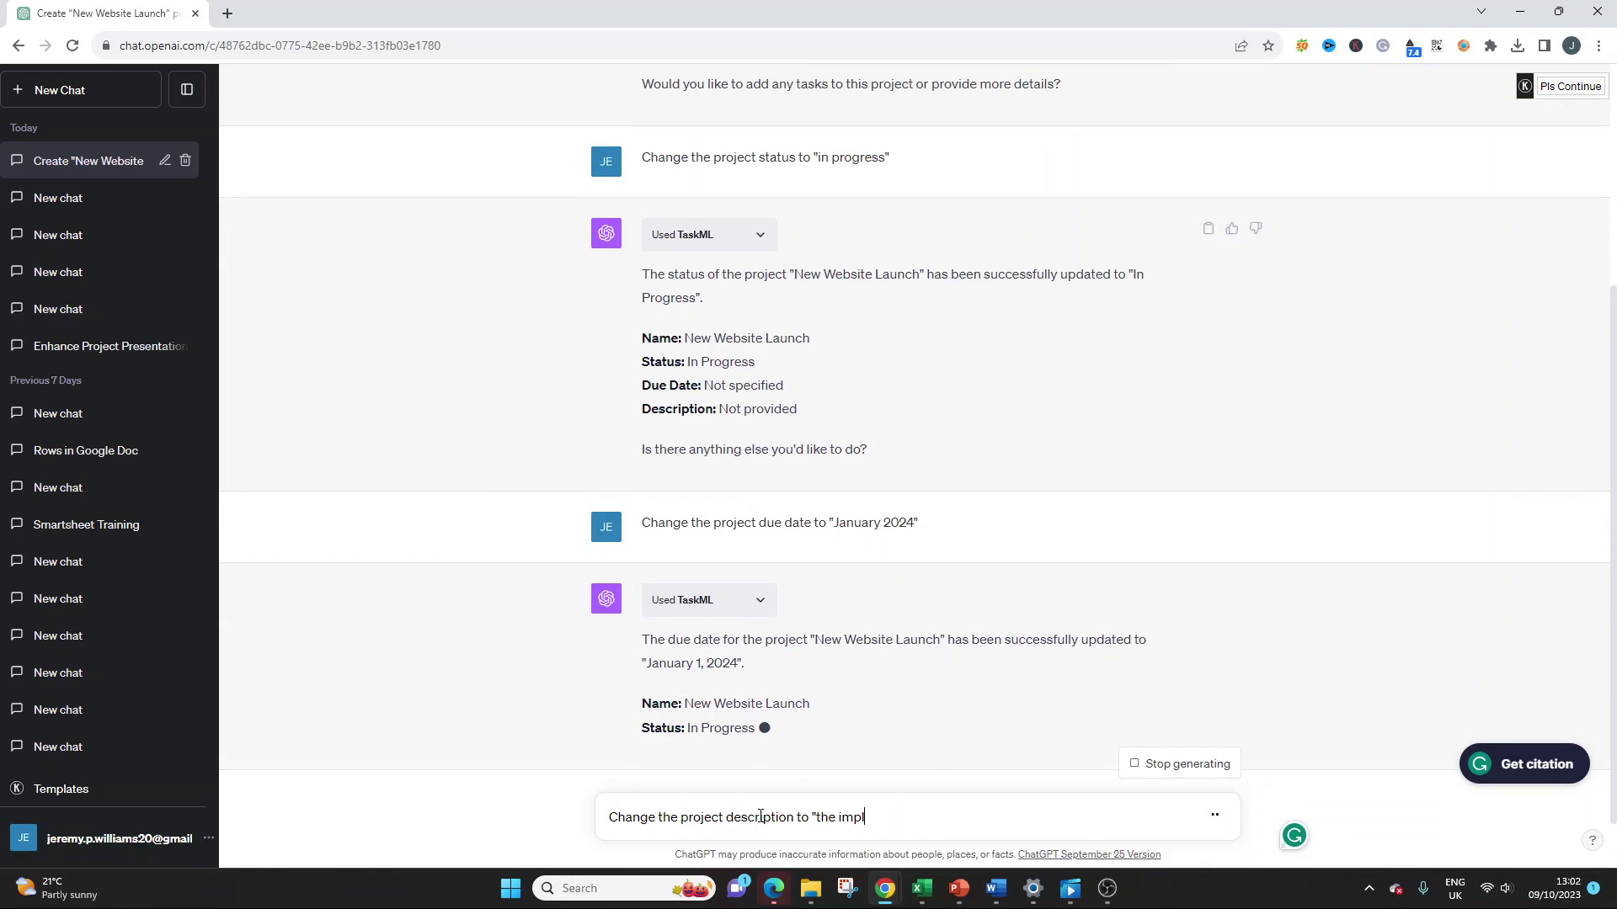
type("ementation to u")
type("pgrade our exis")
type("itng")
key("BackSpace")
key("BackSpace")
key("BackSpace")
type("ng out opf data websit")
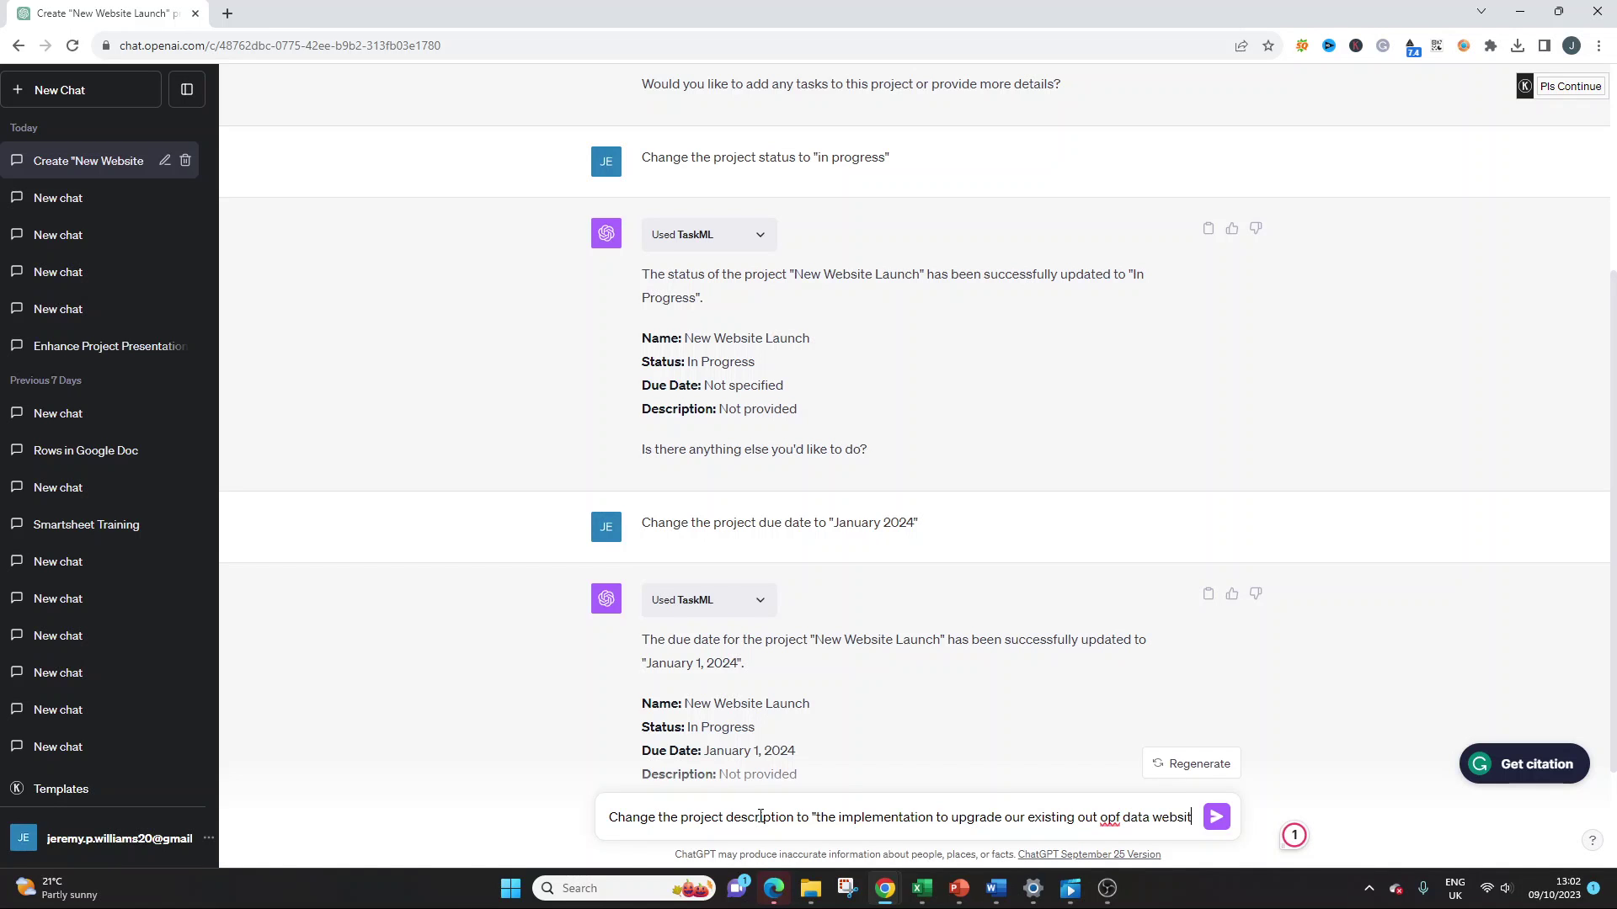
type("e")
Correct 'opf' to 'of', finish the description with 'improved customer experience' and send it
left_click(1113, 818)
key("BackSpace")
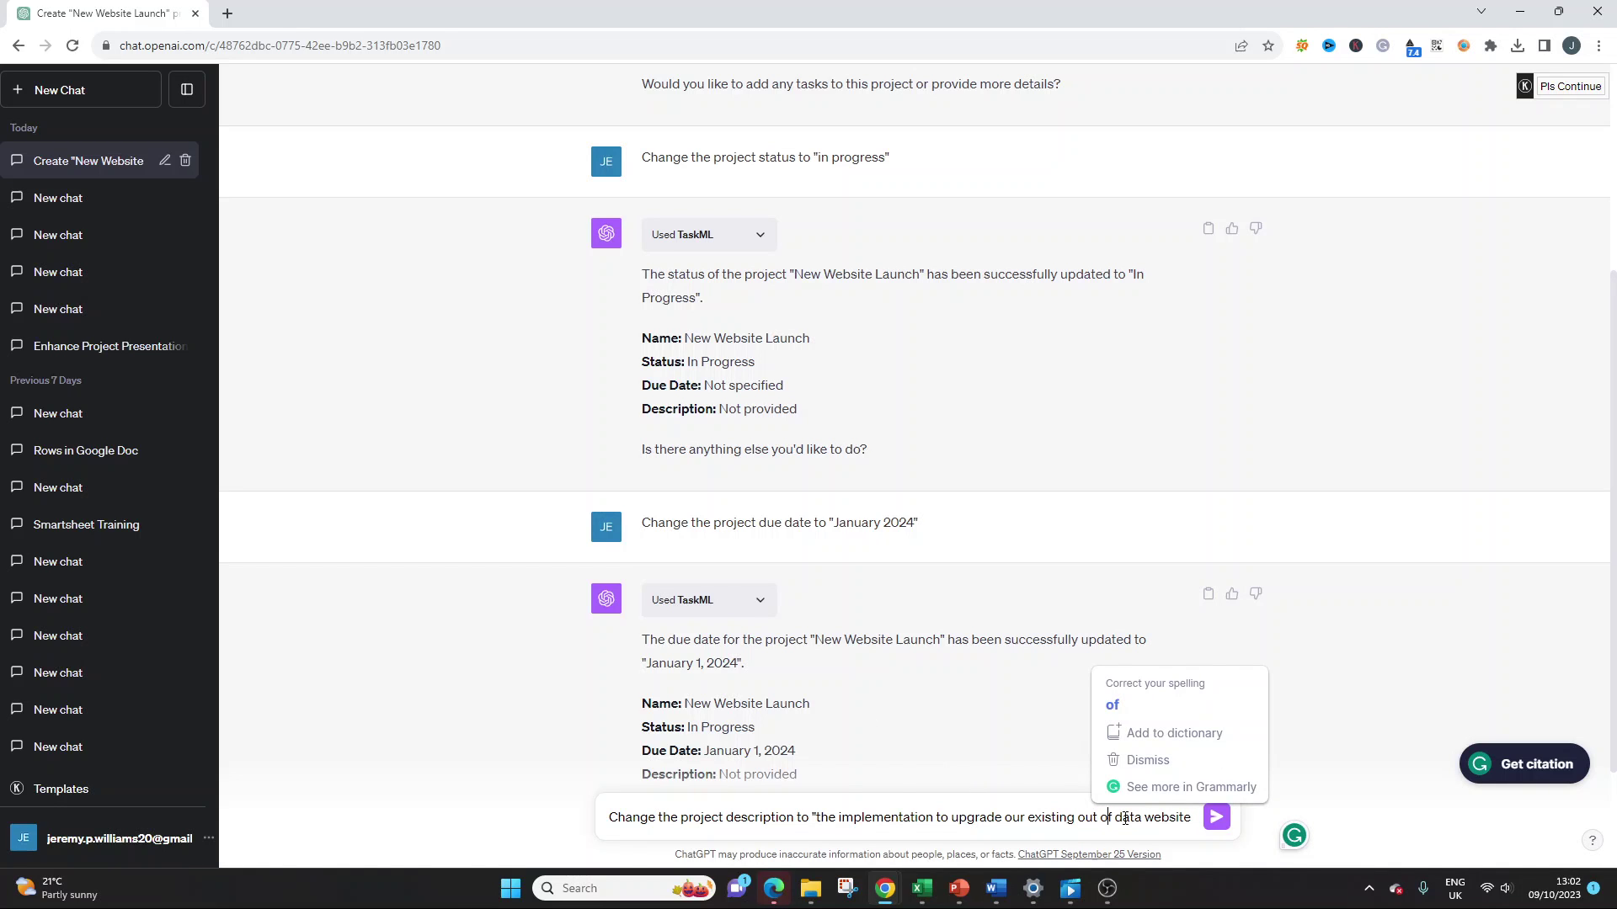
left_click(1190, 816)
type("to a")
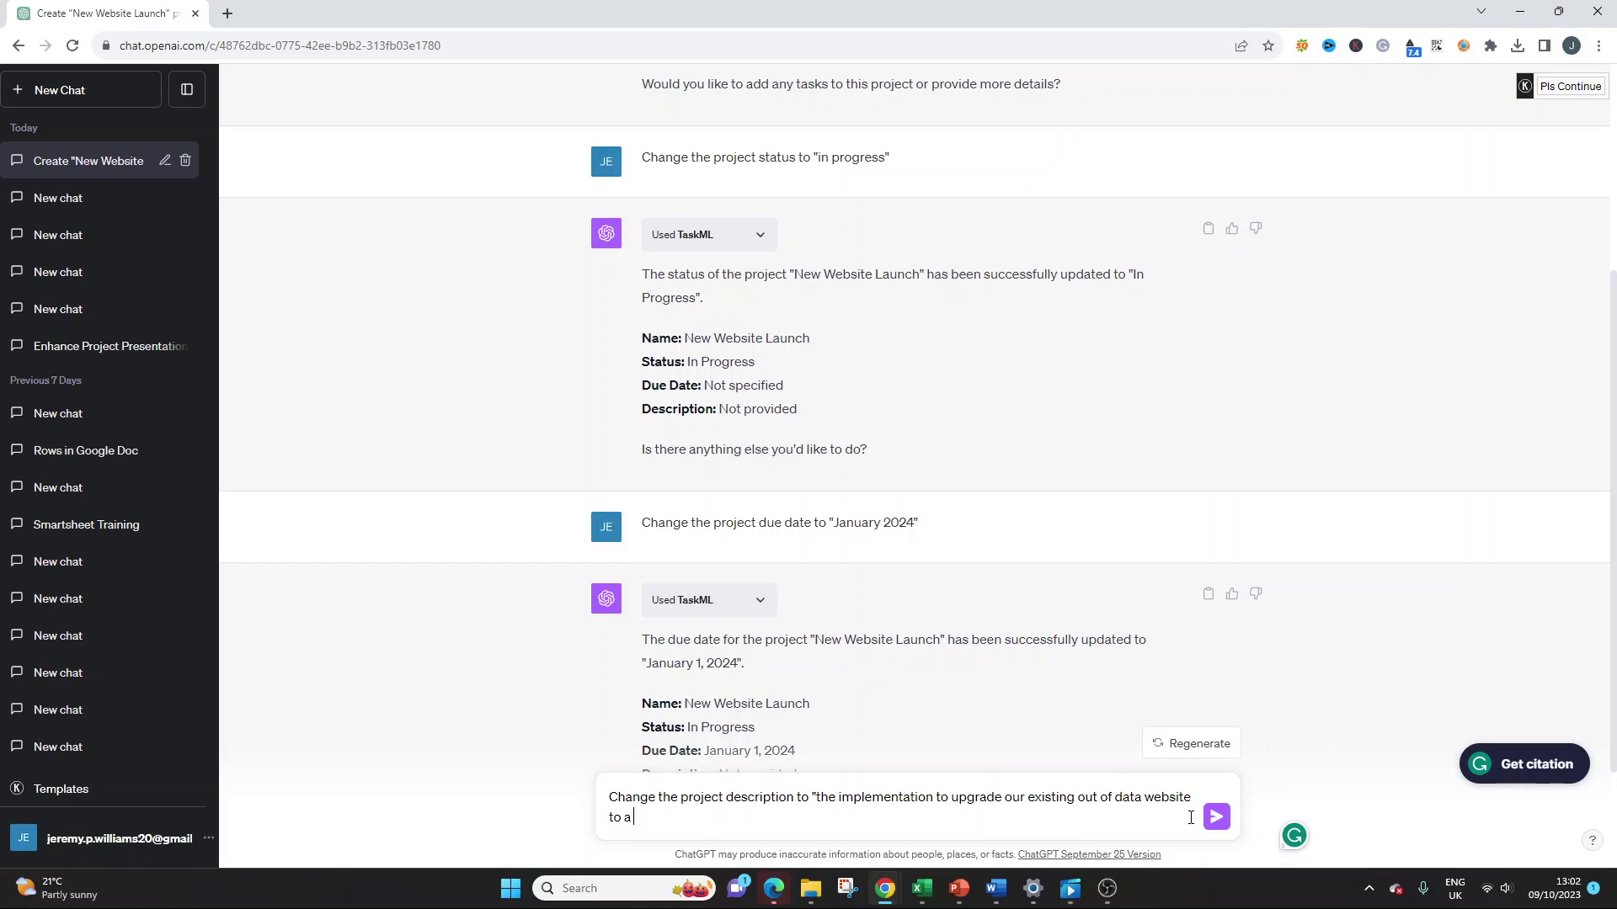
type(" new version and improved cust")
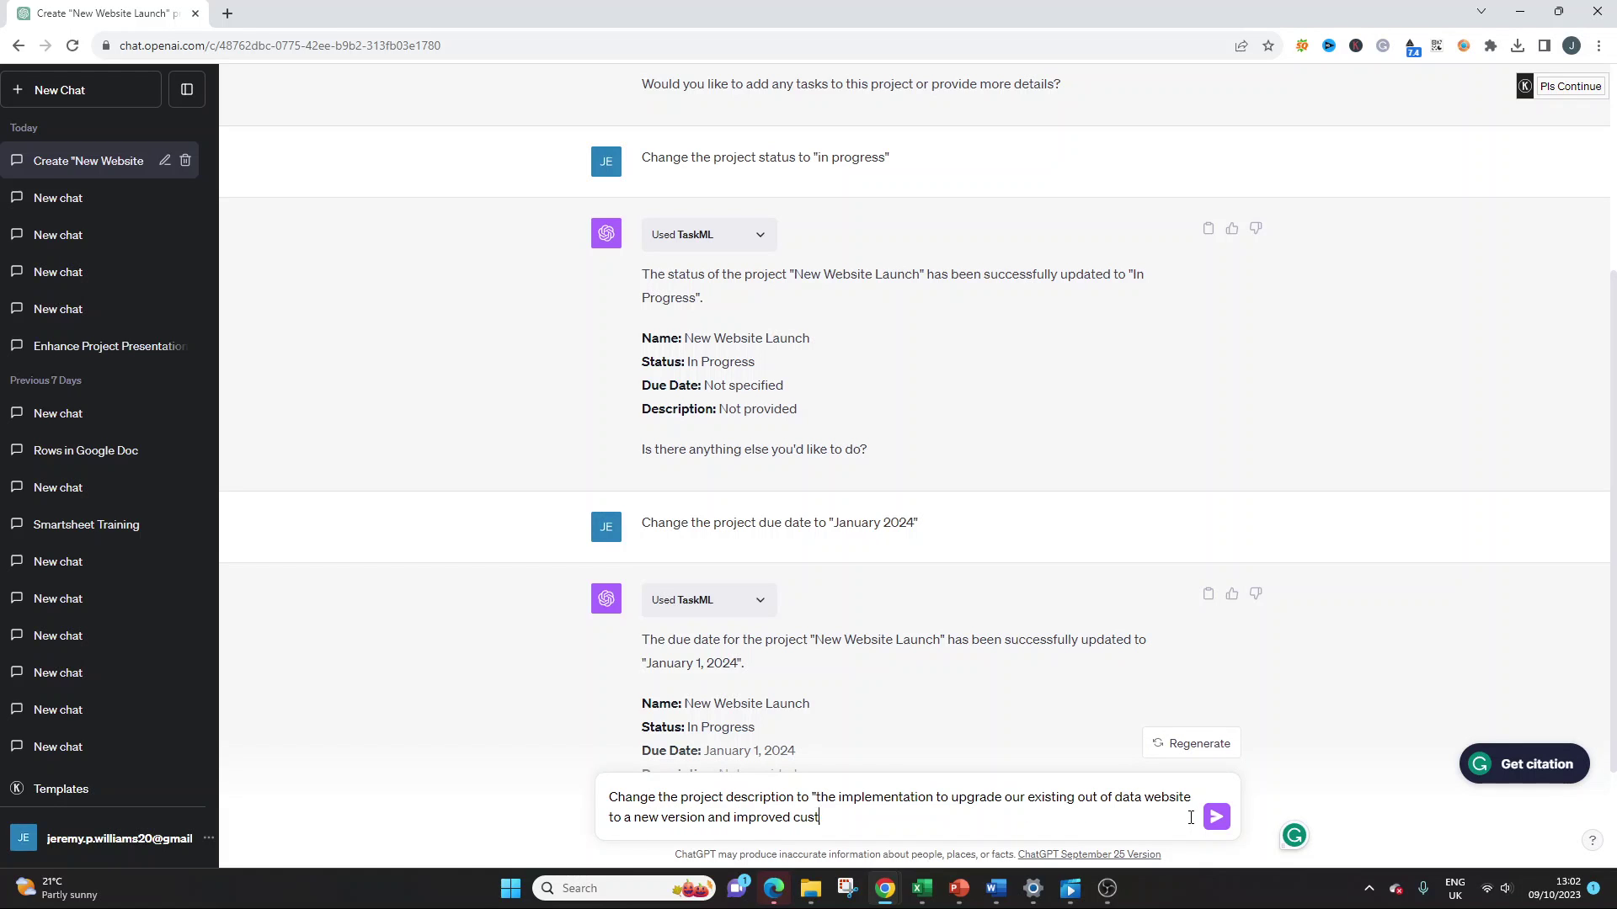
type("omer experience\"")
key("Return")
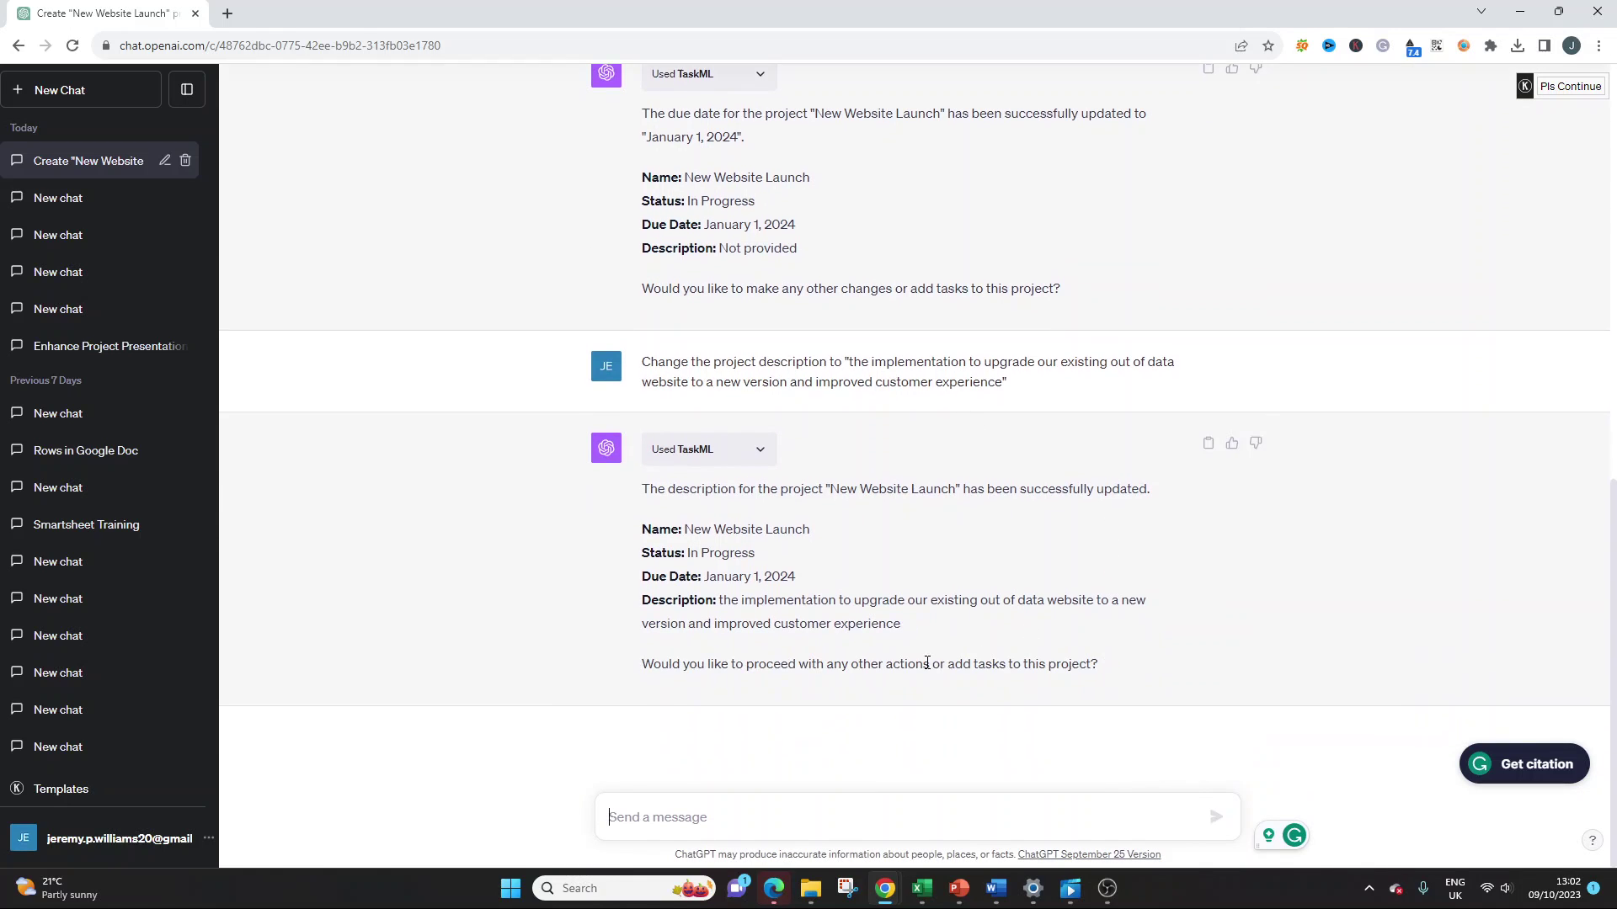
double_click(710, 665)
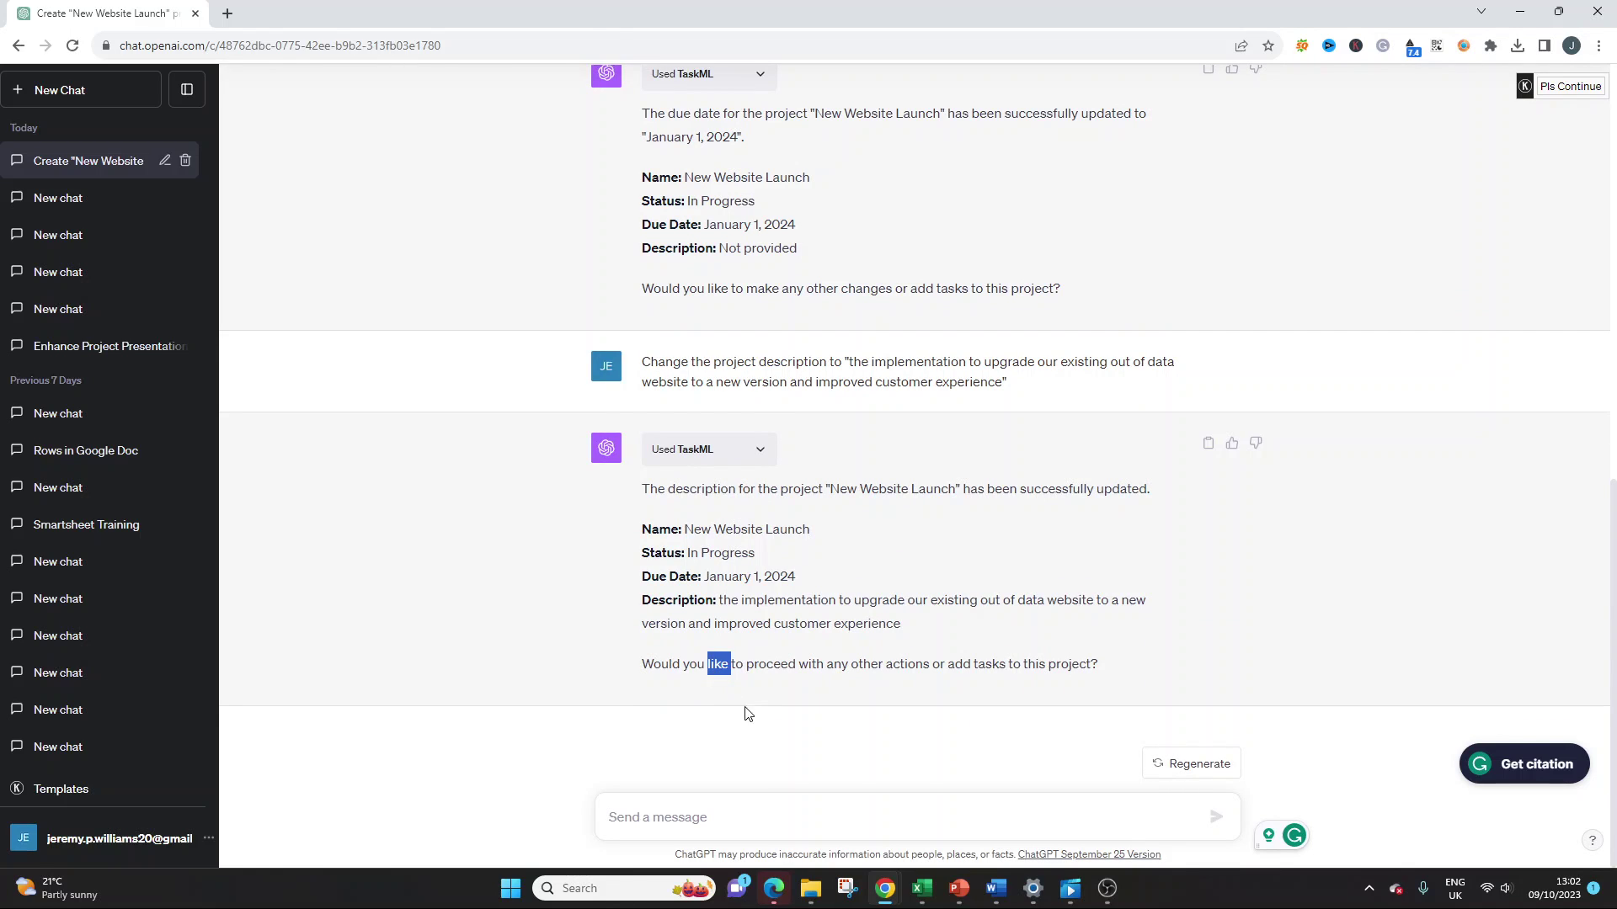
left_click(816, 693)
Send 'Add a task to "train the marketing team to update the website"'
type("Add a task")
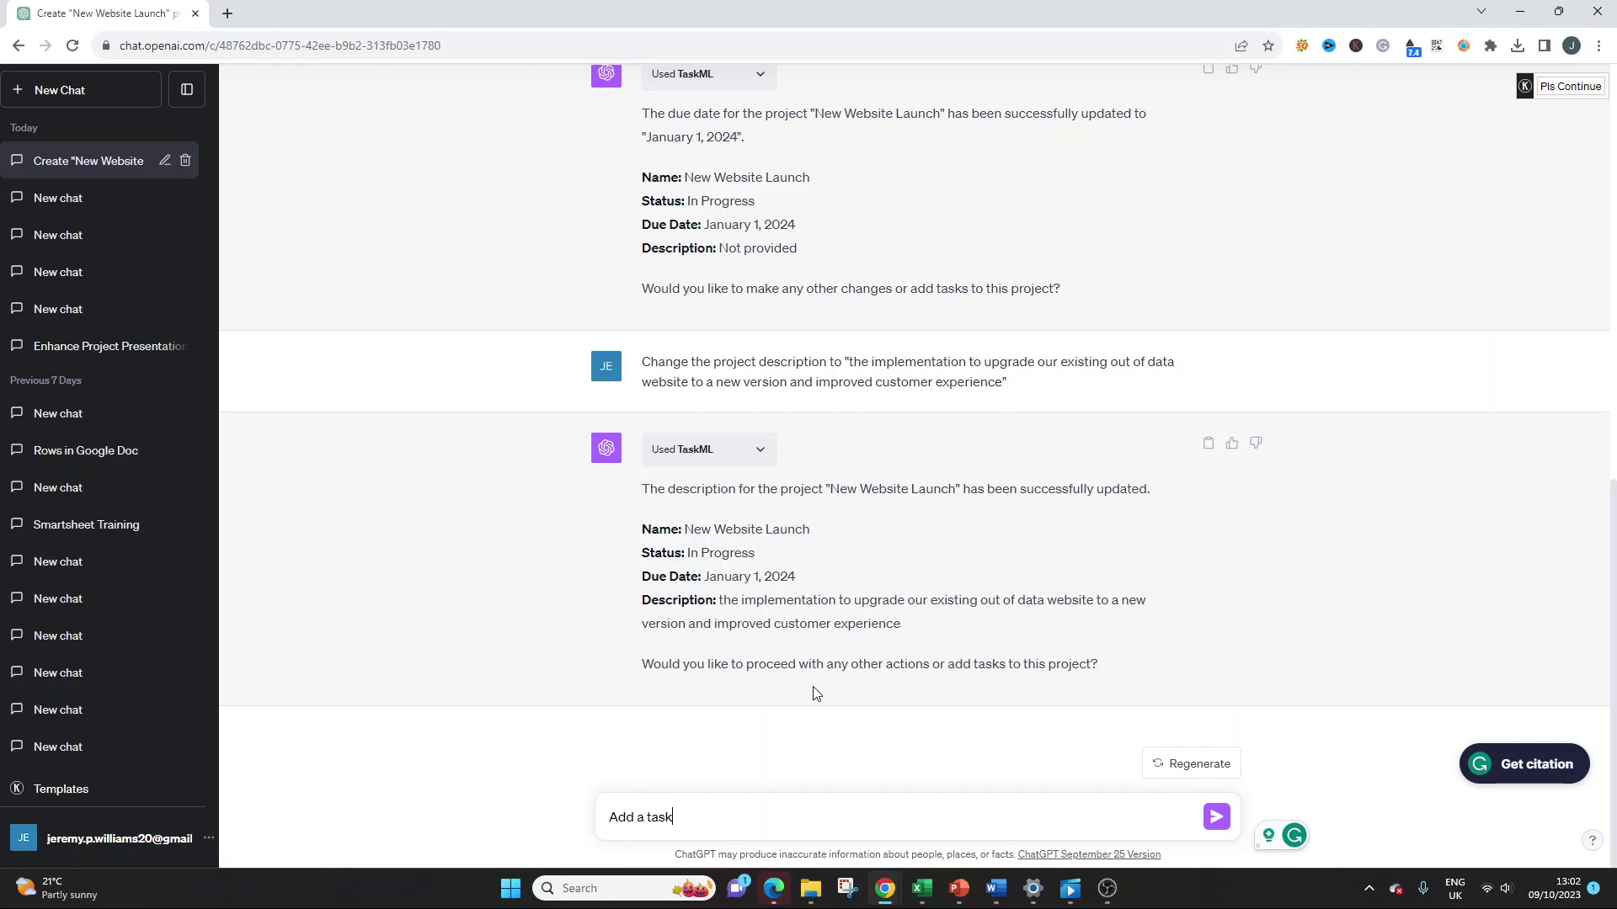
type(" to \"train the marke")
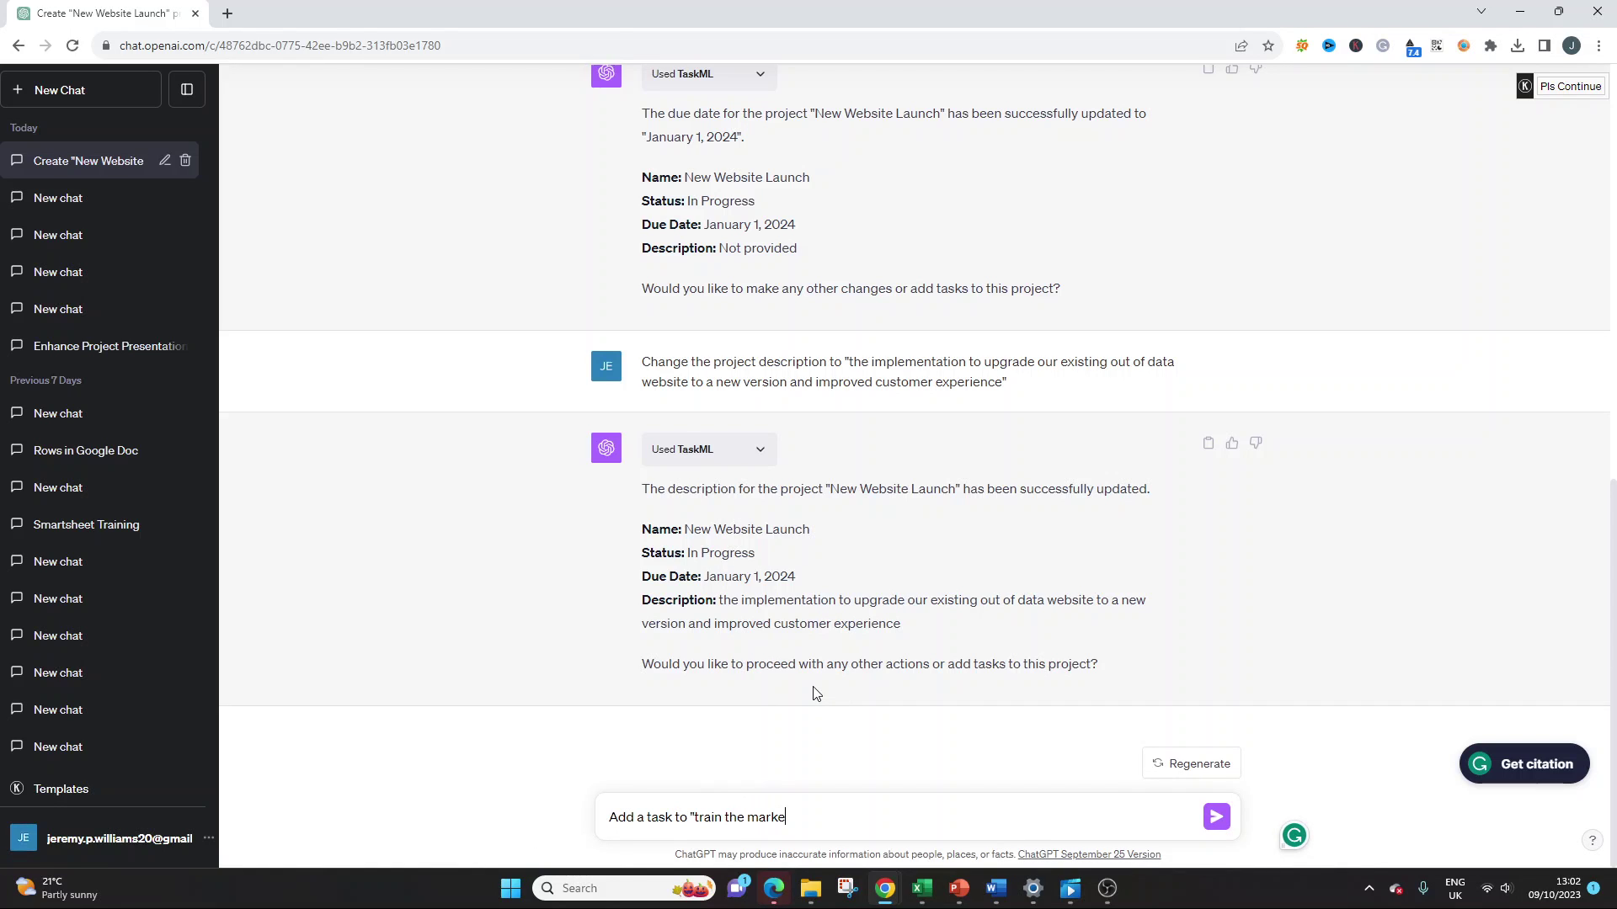
type("ting team to update the website\"")
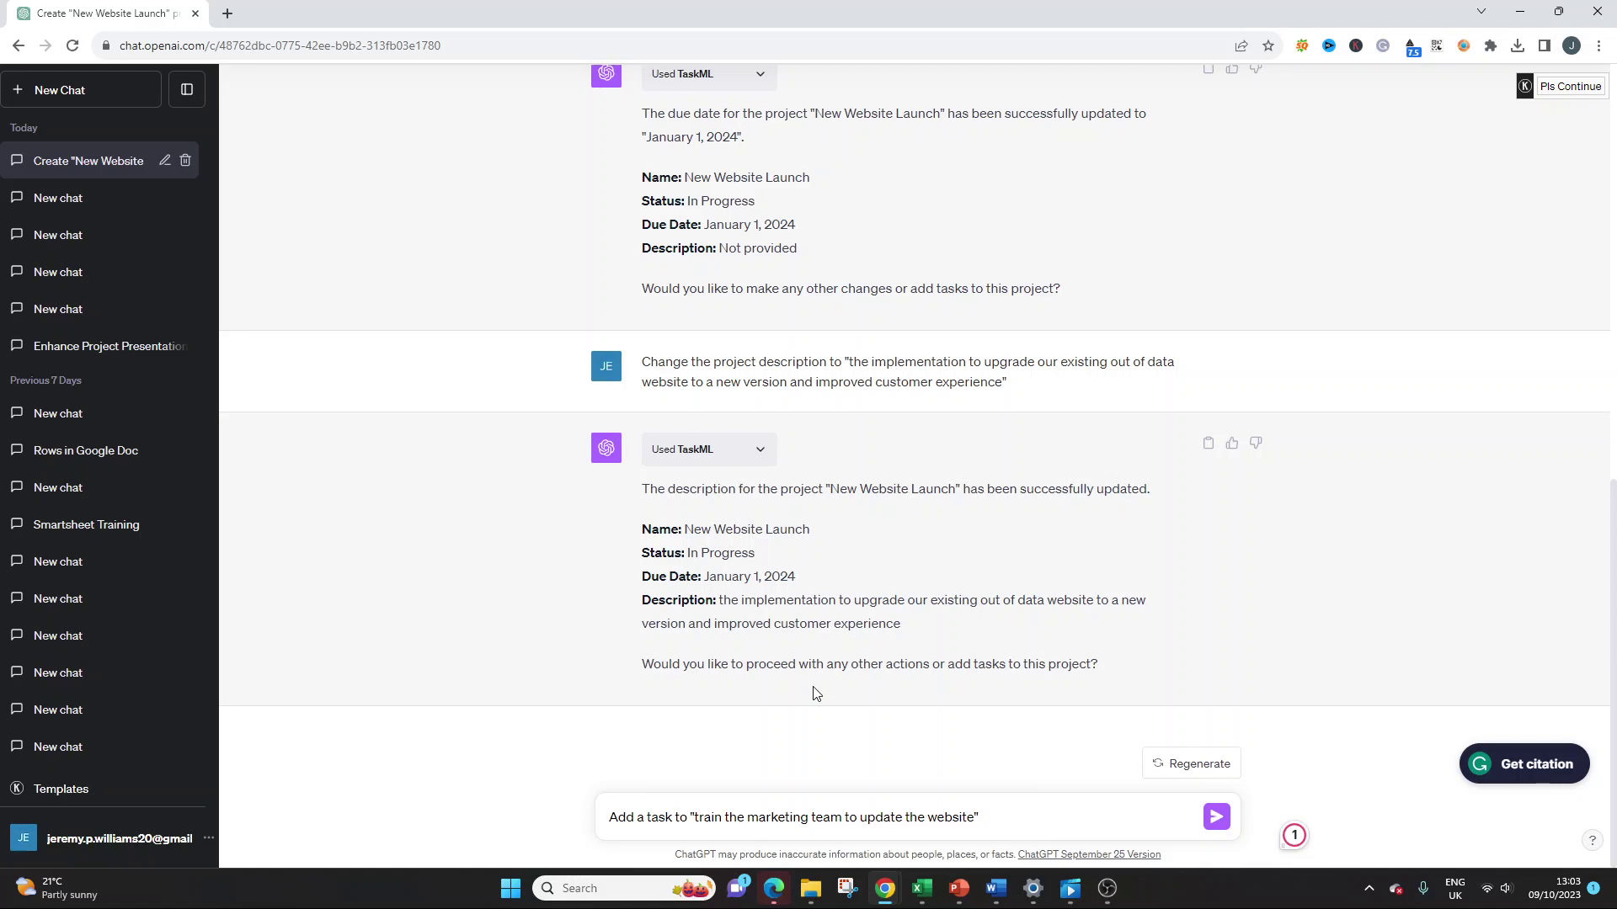
key("Return")
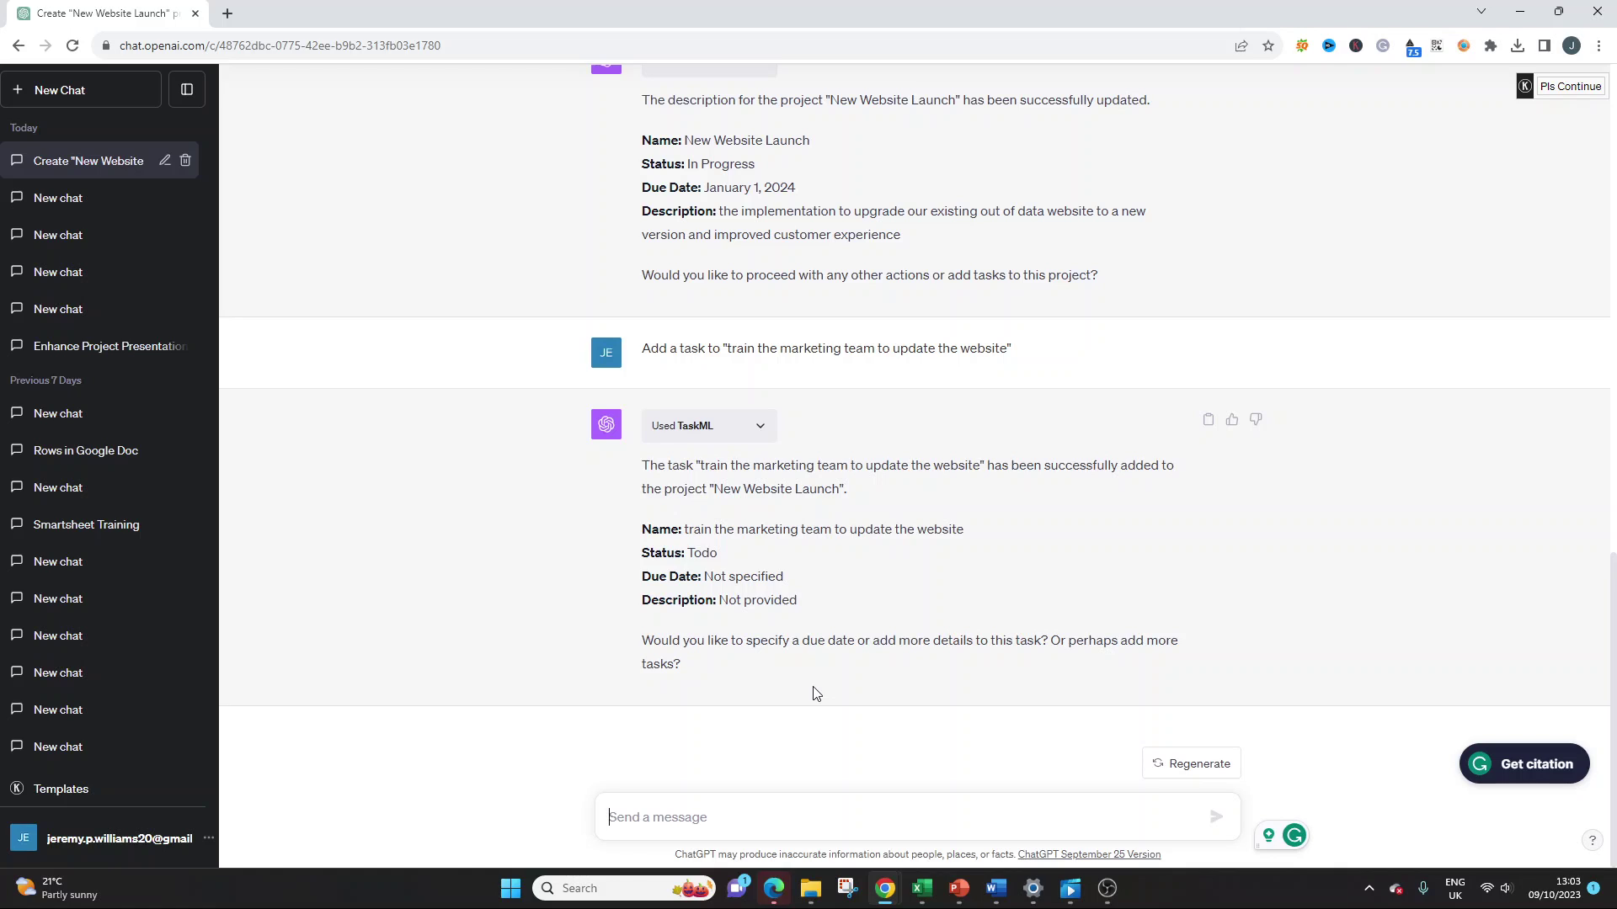
Request the task be due tomorrow, in progress, with a short how-to-update description
type("Set th")
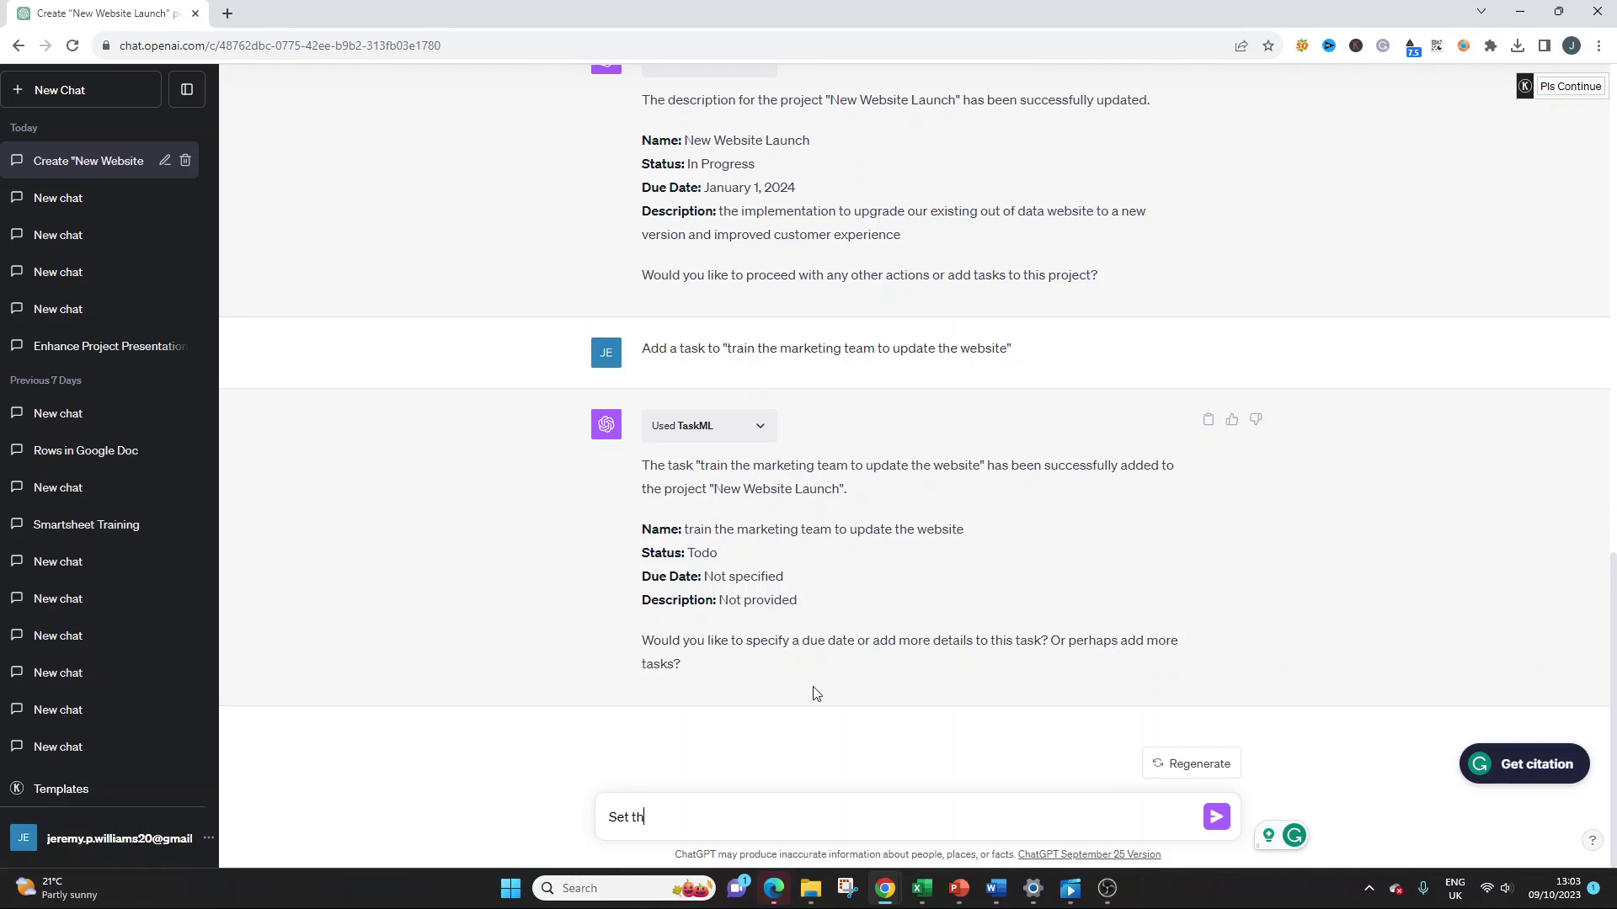
type("at task as due next week,")
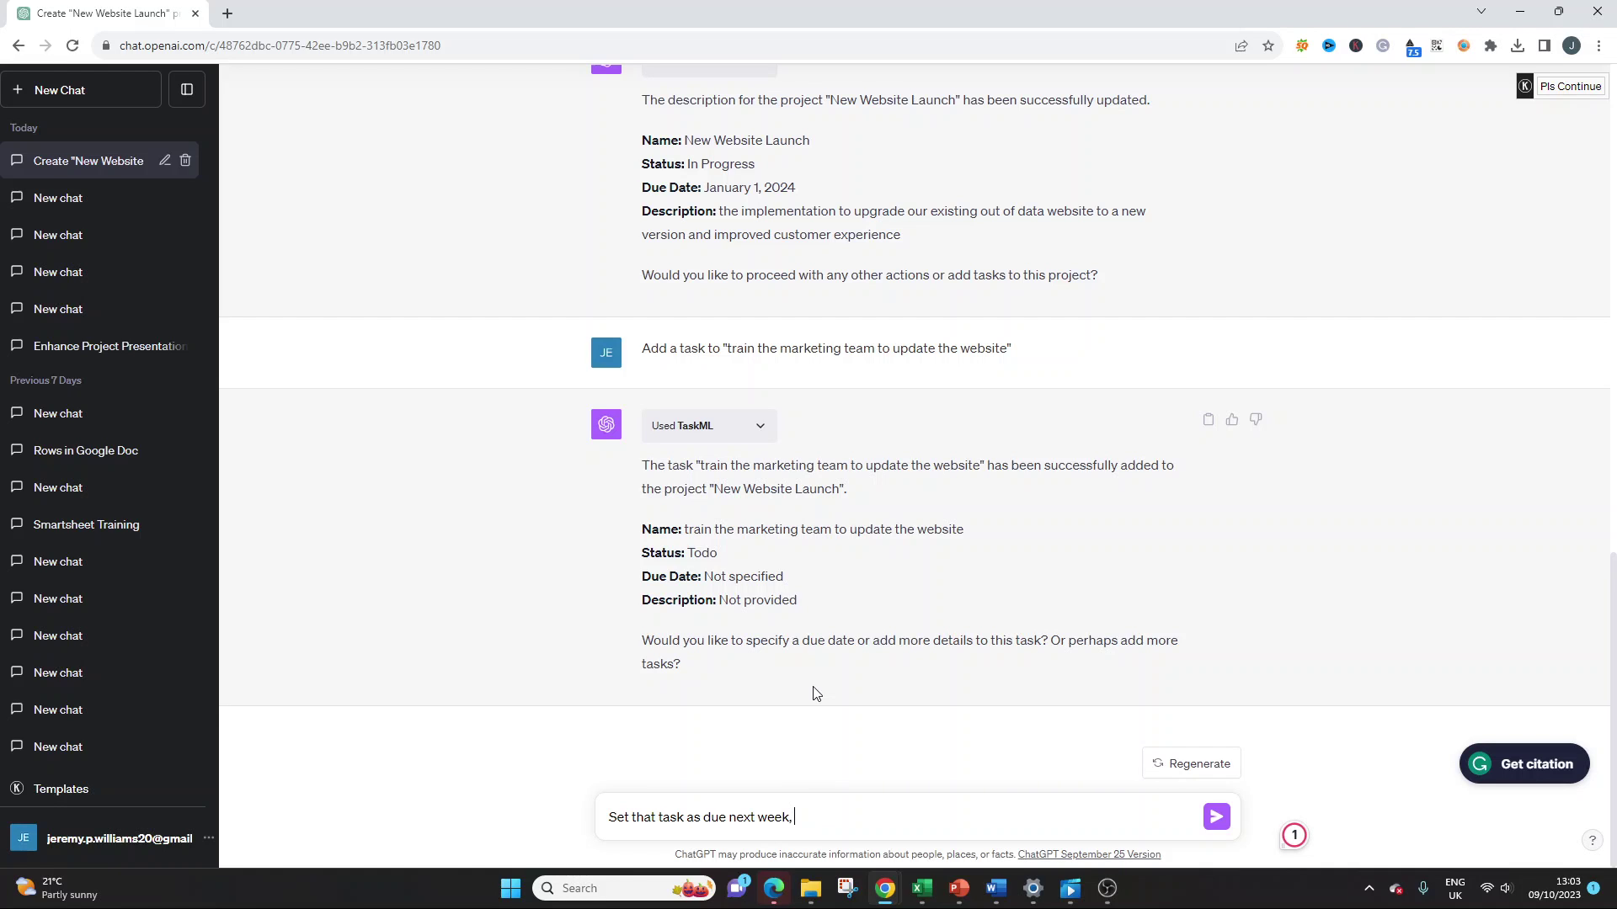
left_click_drag(731, 818, 812, 809)
type("tomorrow, mark i")
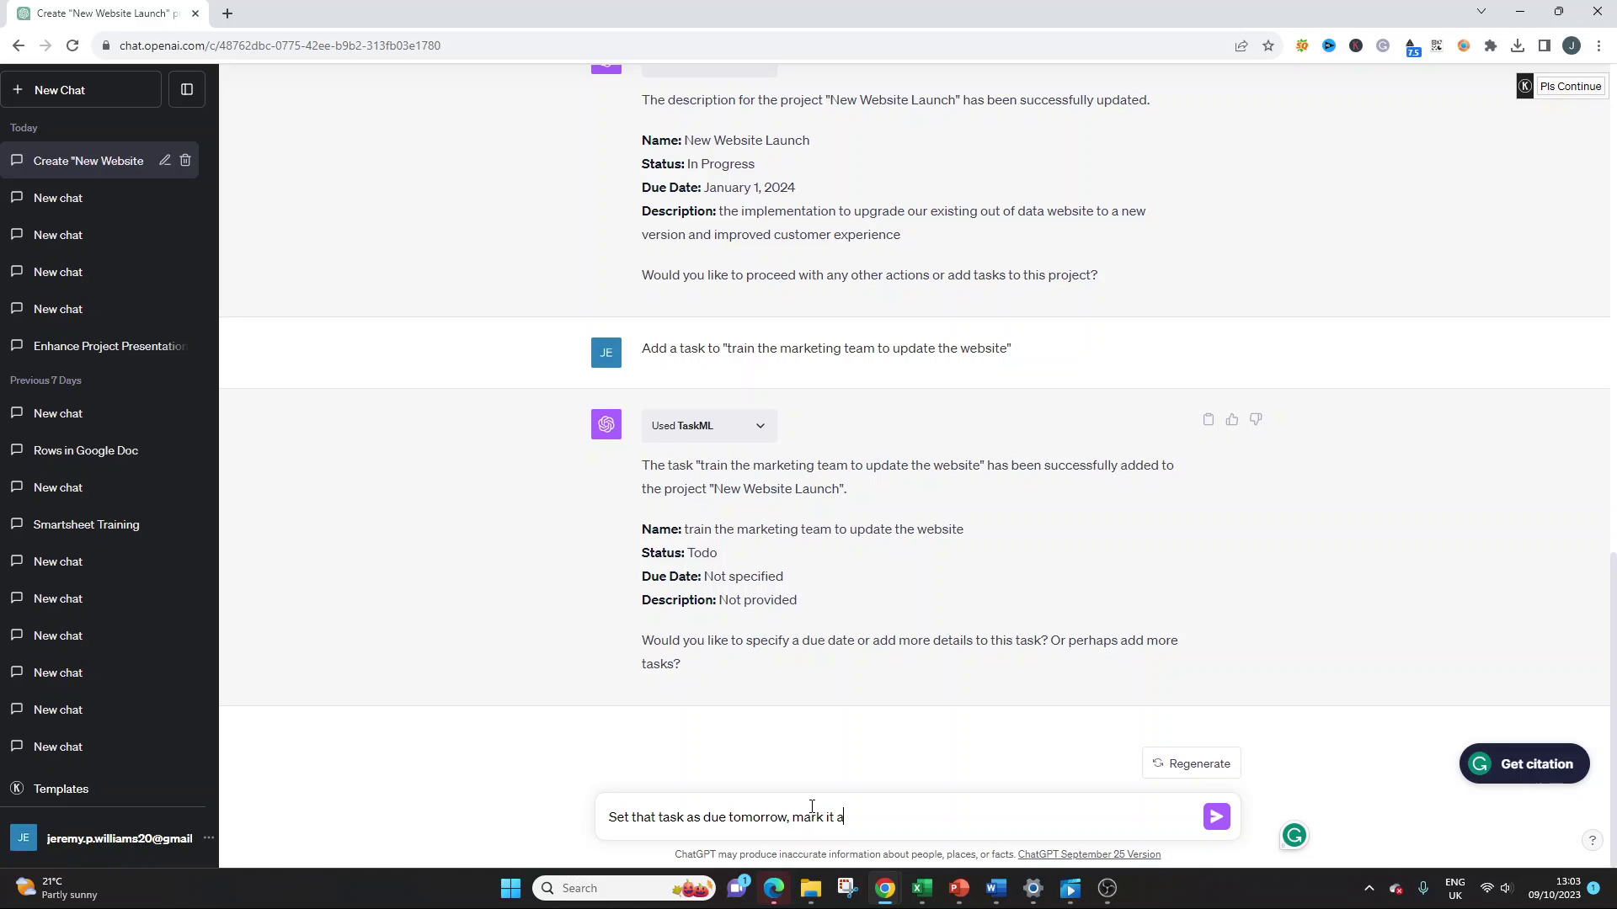
type("t as in progress. Add a short ")
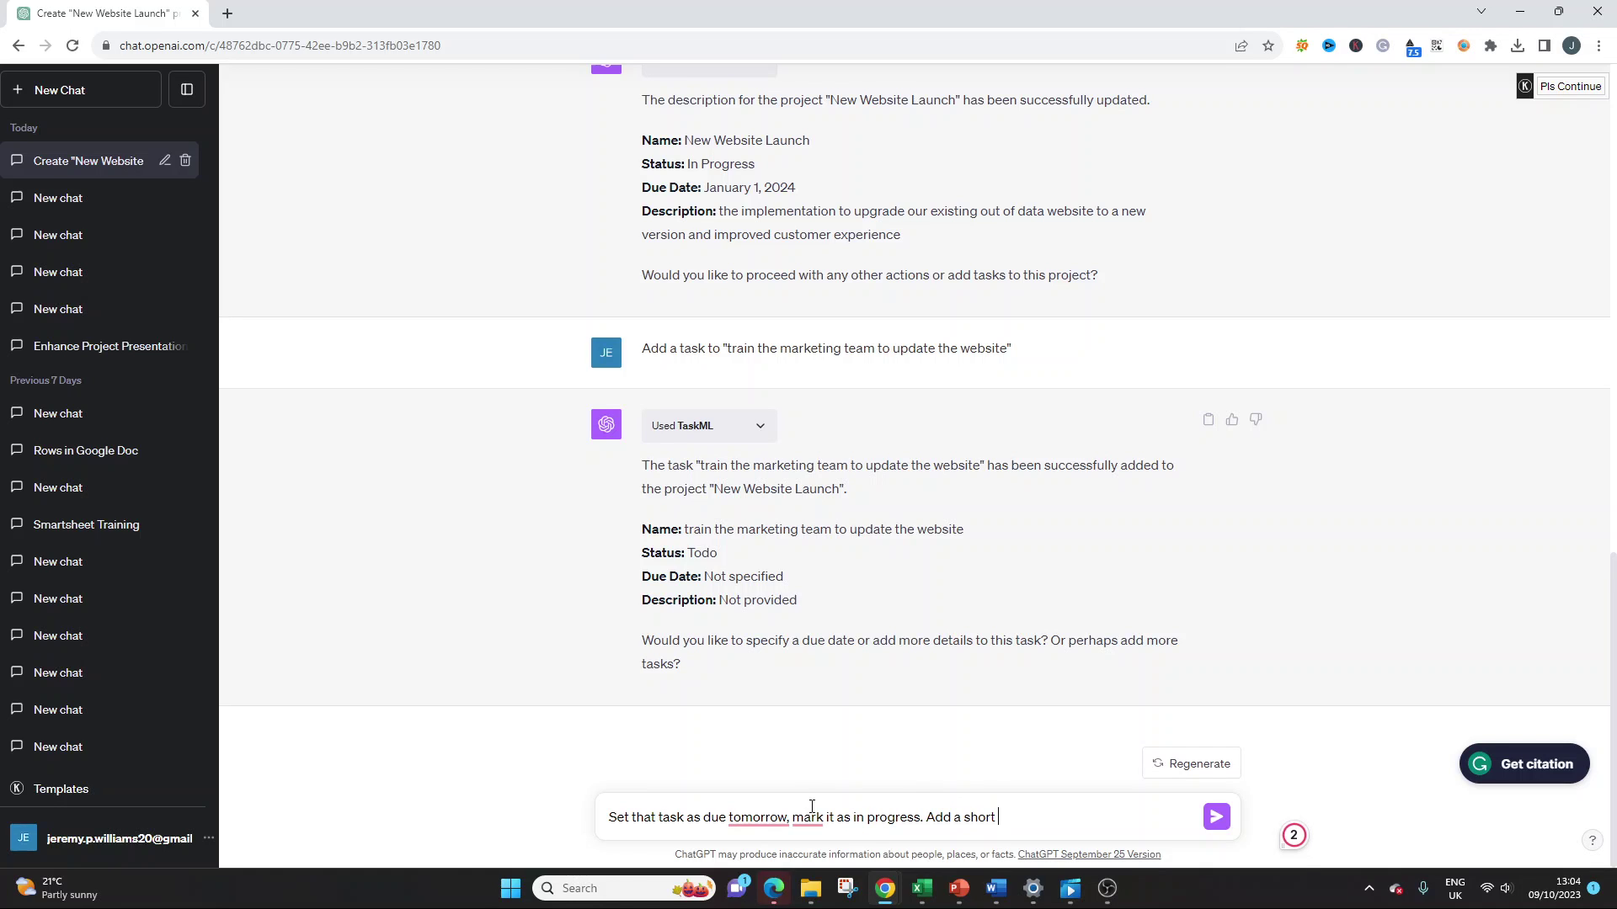
type("description telling me how to update it")
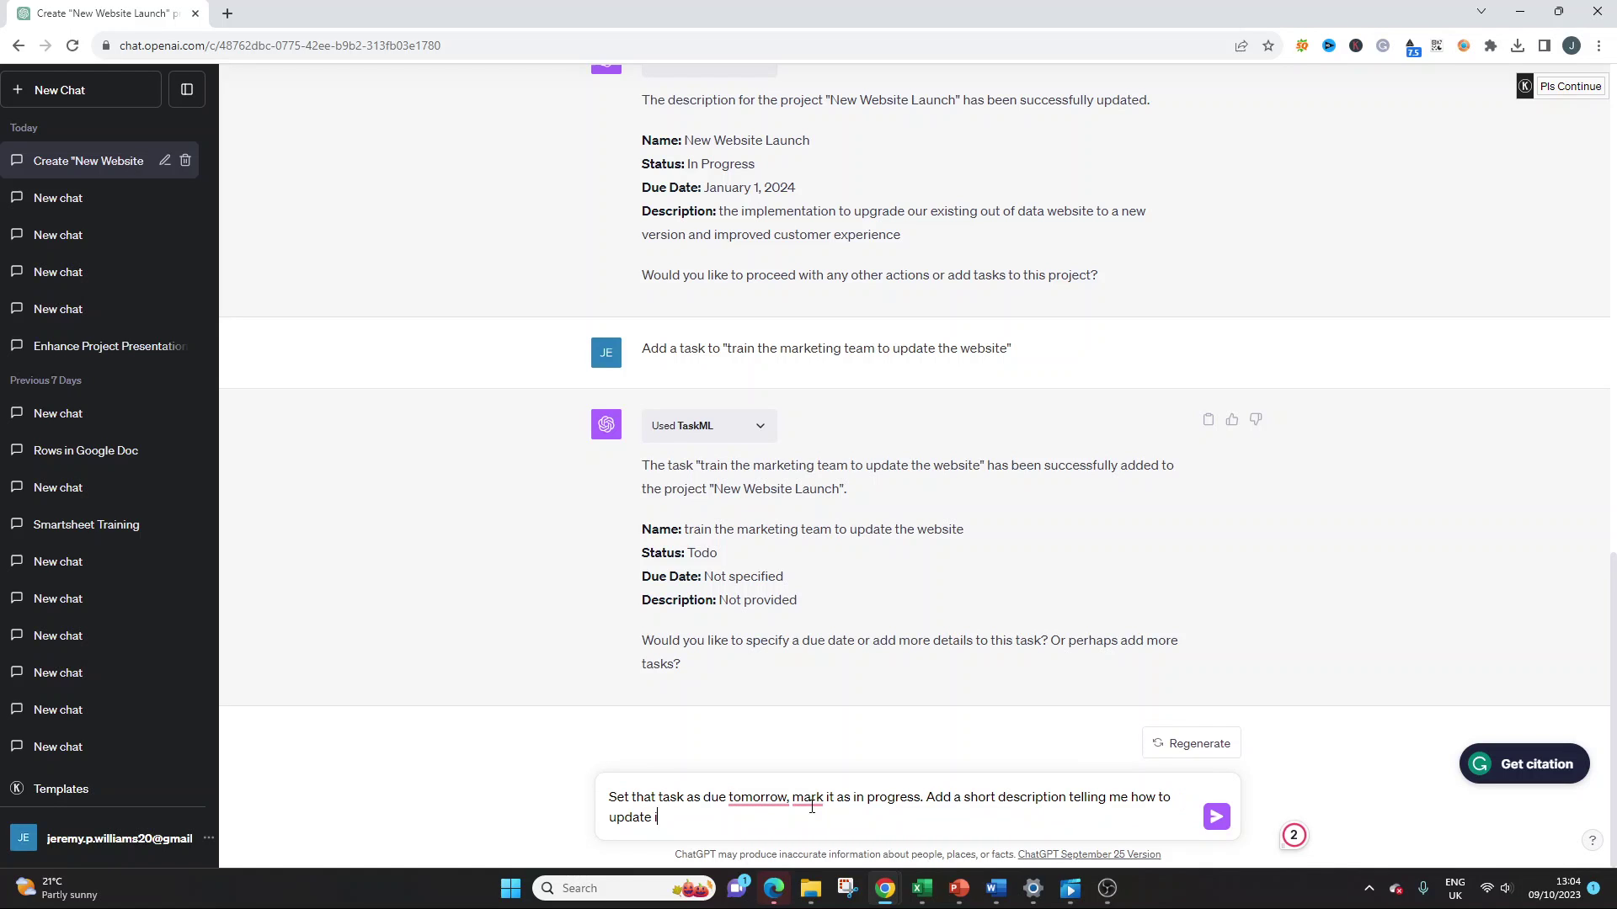
left_click(1215, 816)
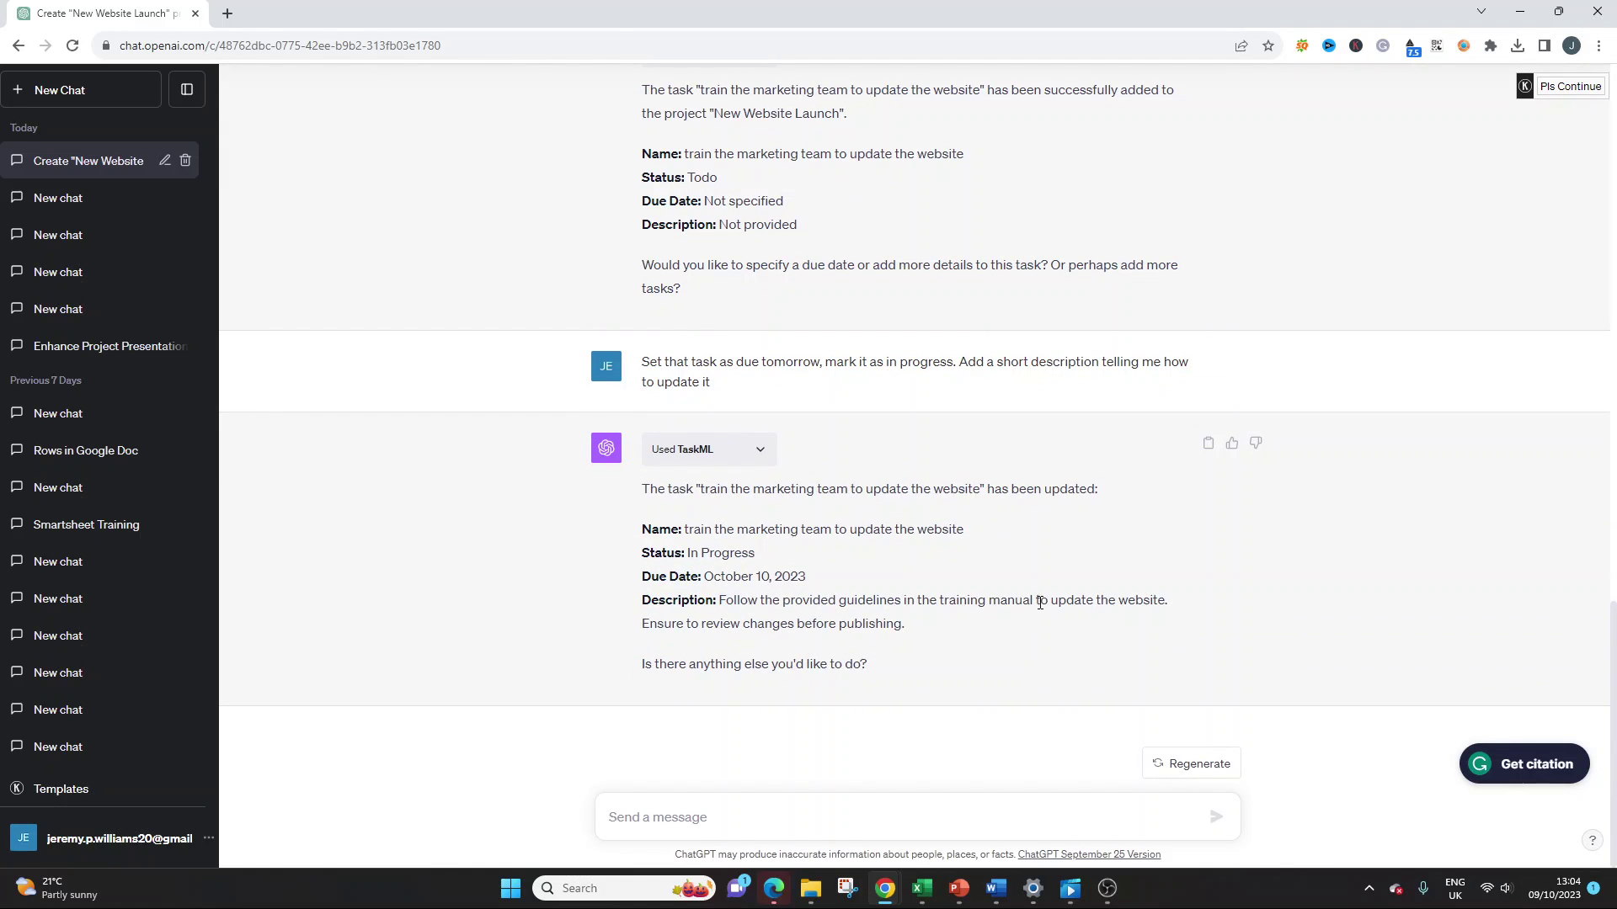
Review the reply's new task description, showing In Progress and due October 10, 2023
double_click(850, 623)
left_click(1114, 405)
triple_click(1078, 596)
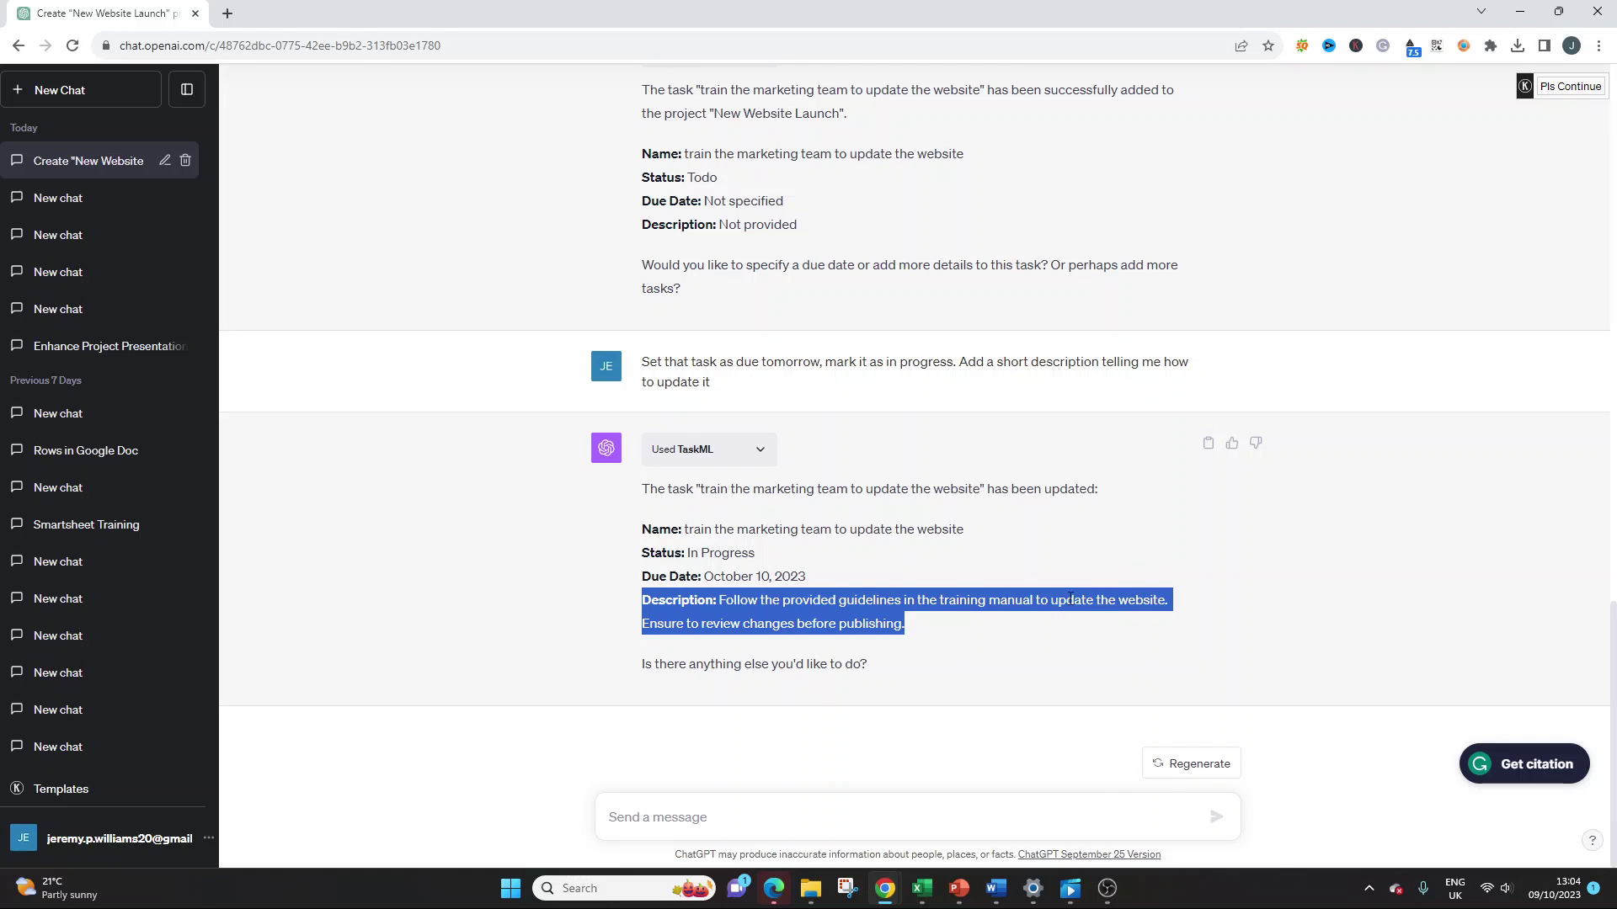
left_click(906, 796)
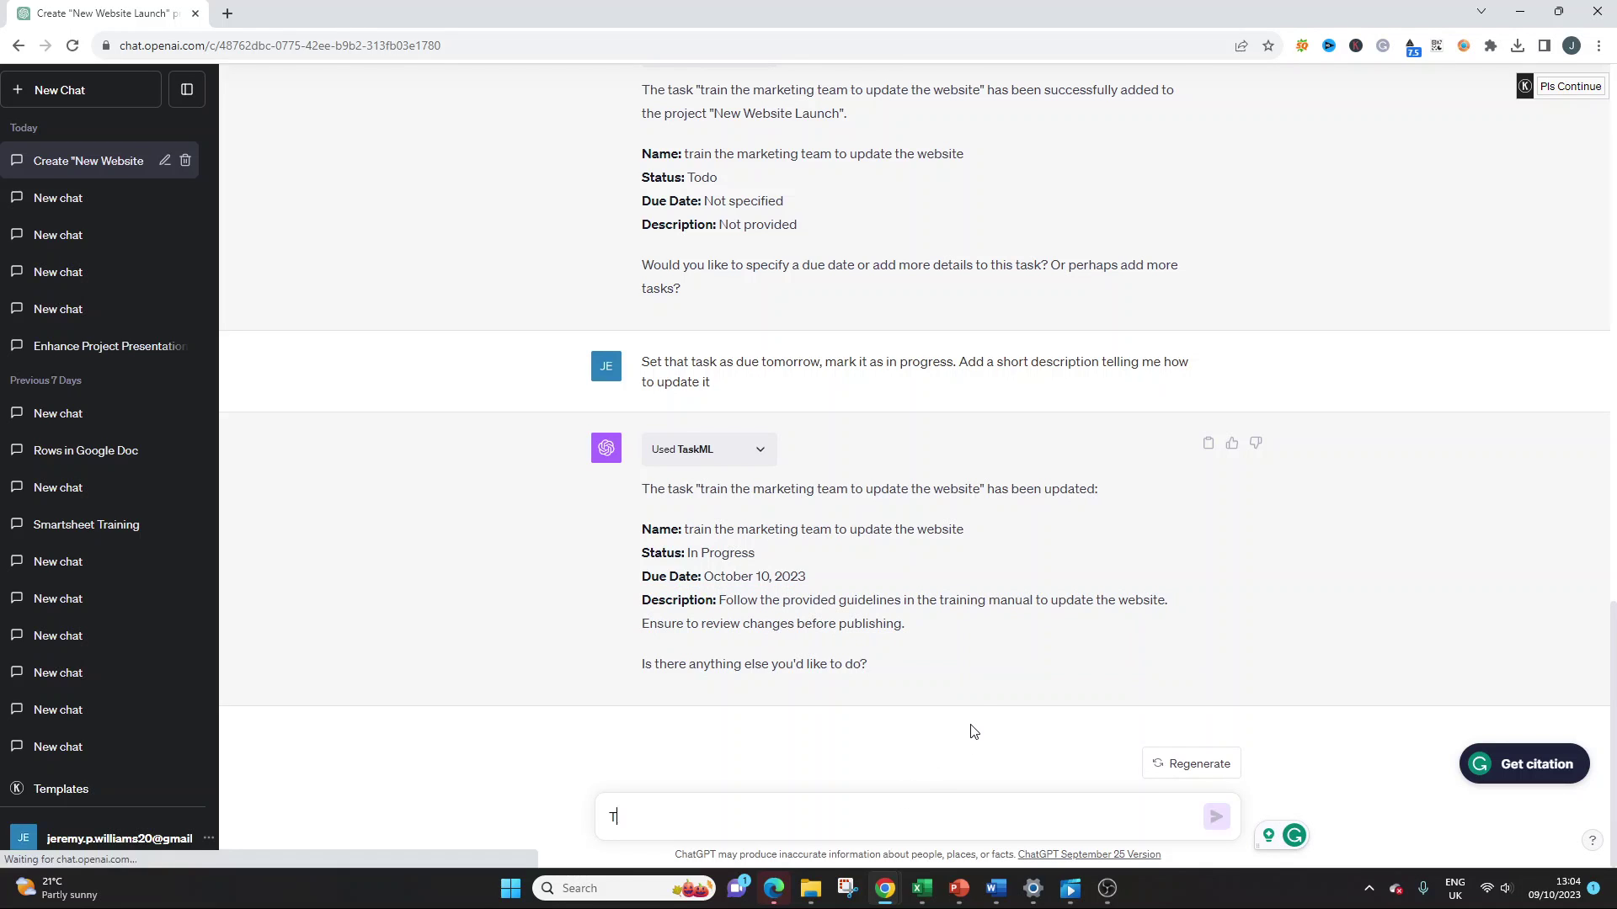
Draft 'Tell me the first three steps to launch a new website on WordPress, save them as tasks'
type("Tell me")
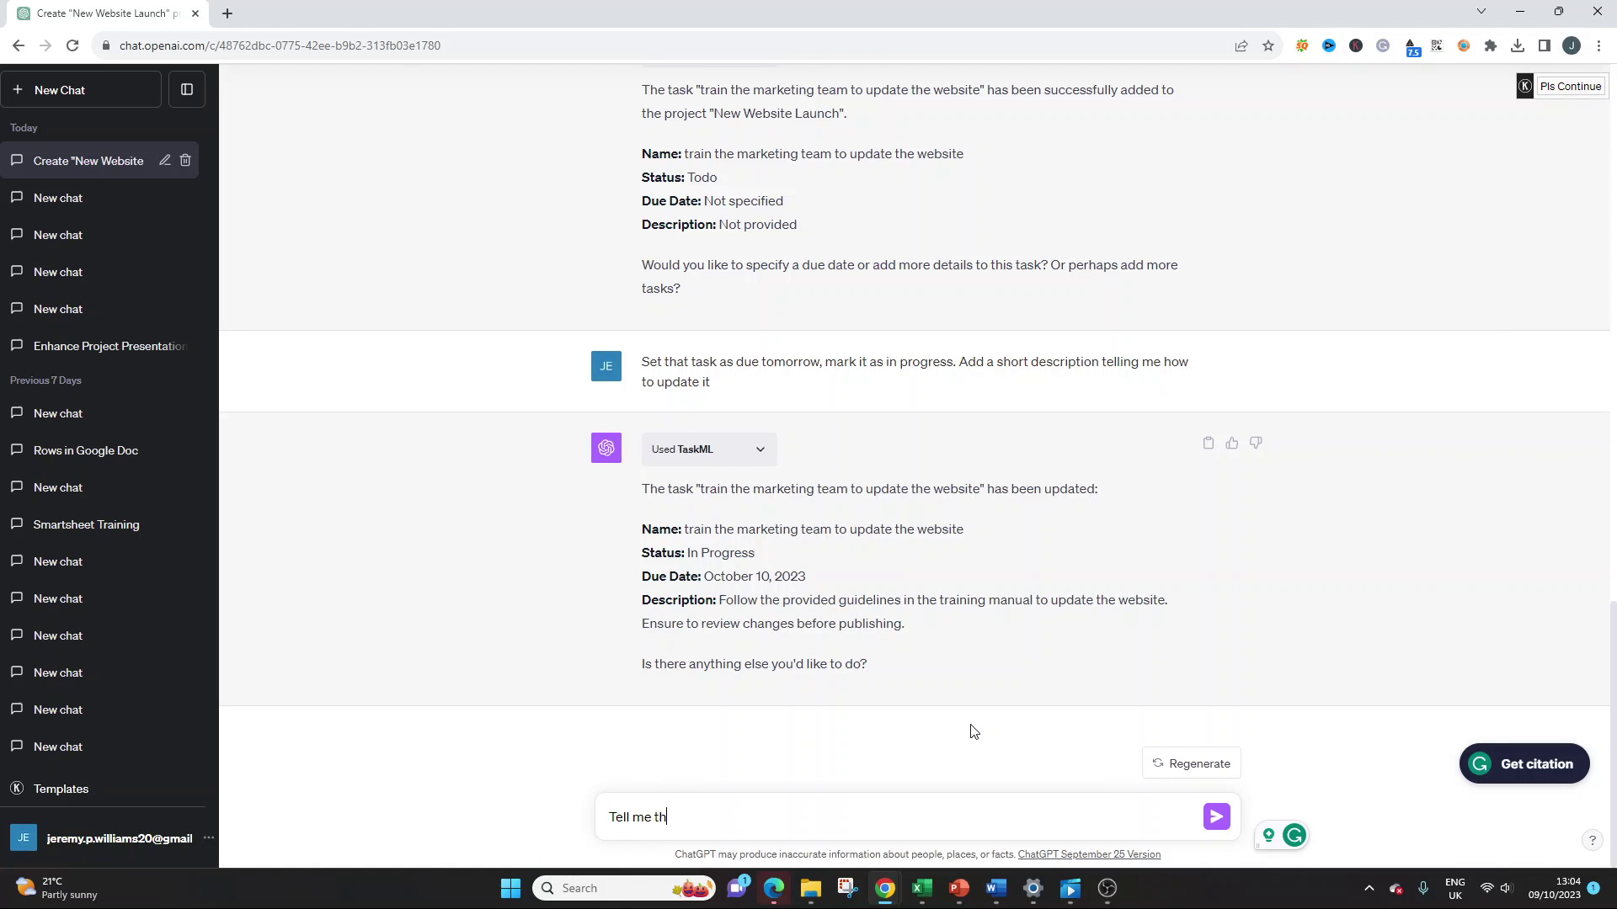
type(" the 'first three steps")
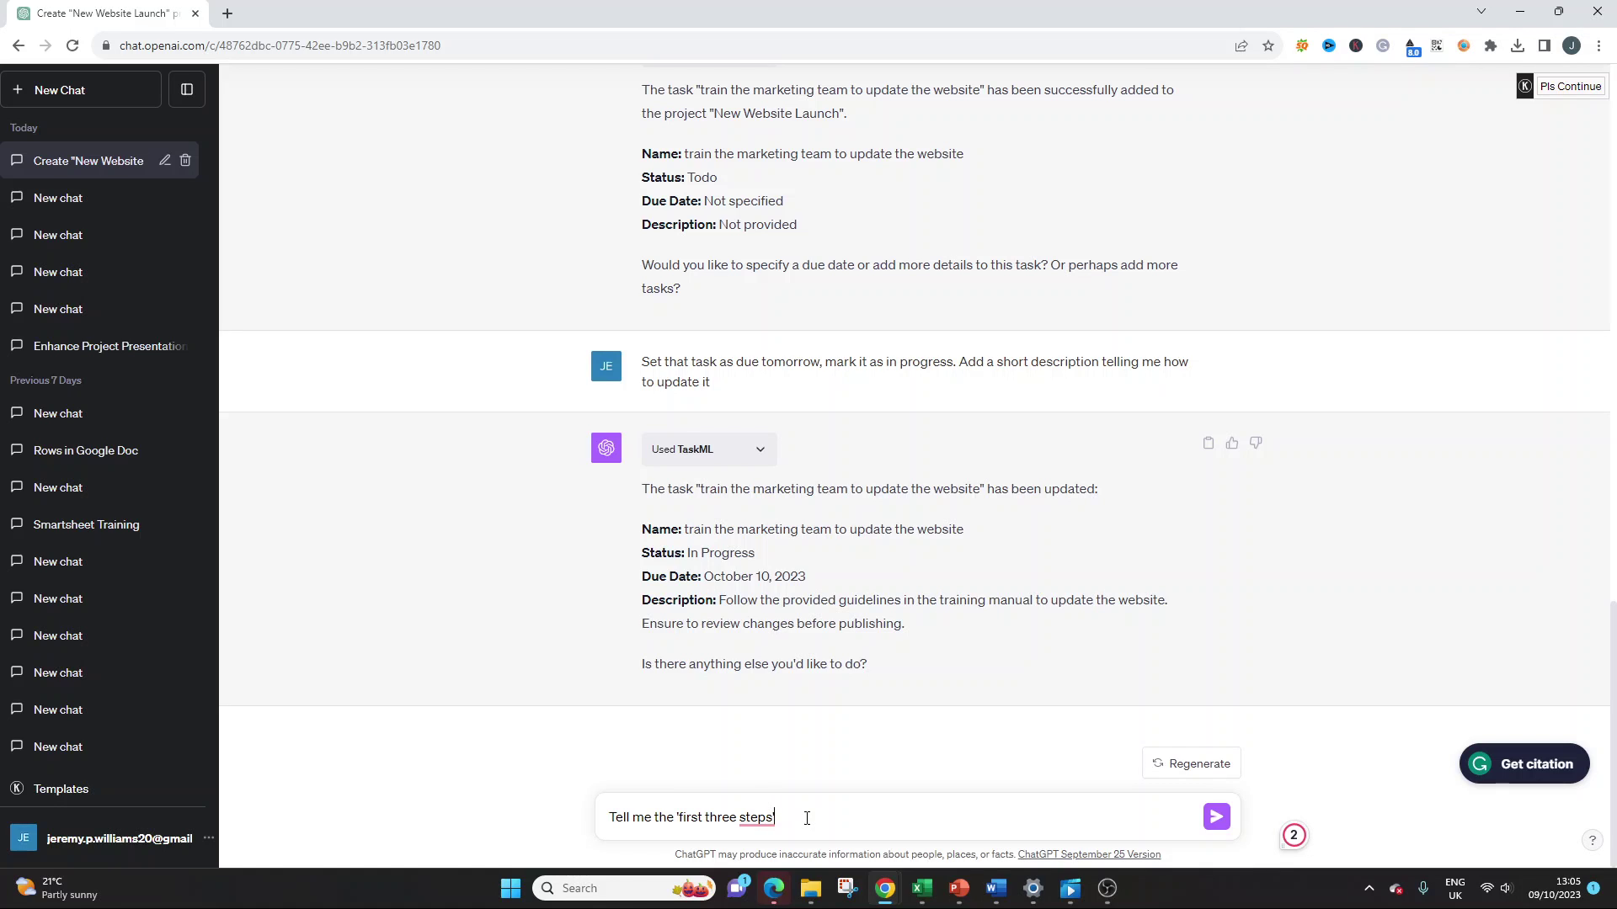
type("' required to launch a new website")
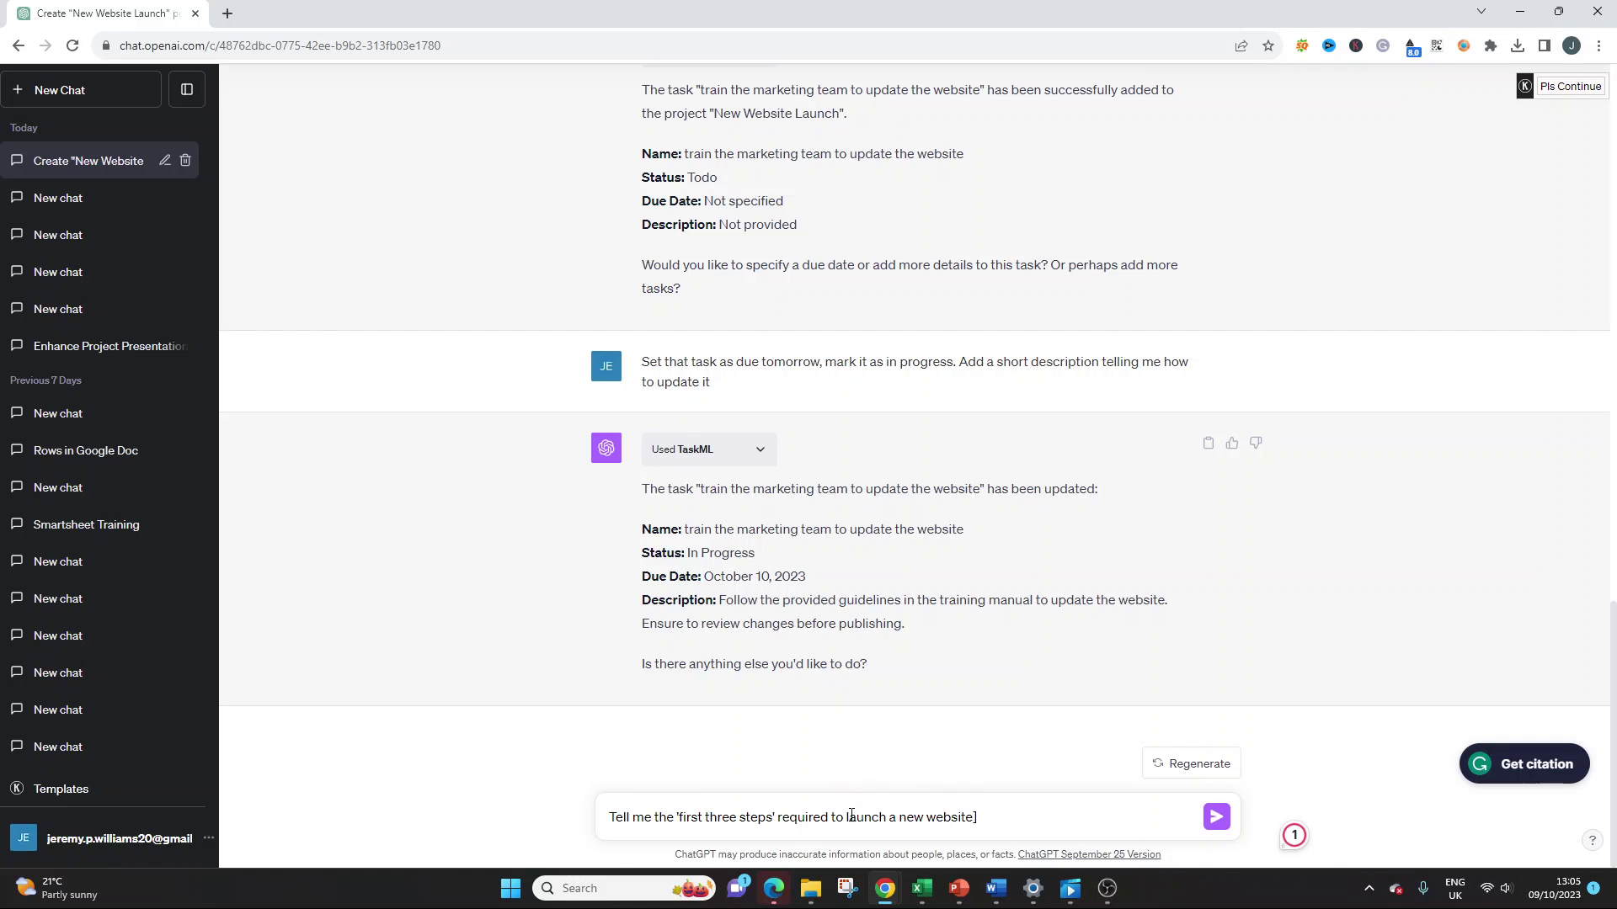
type("[")
key("BackSpace")
key("BackSpace")
left_click(1026, 808)
type("on WordPress,")
type("save them as new t")
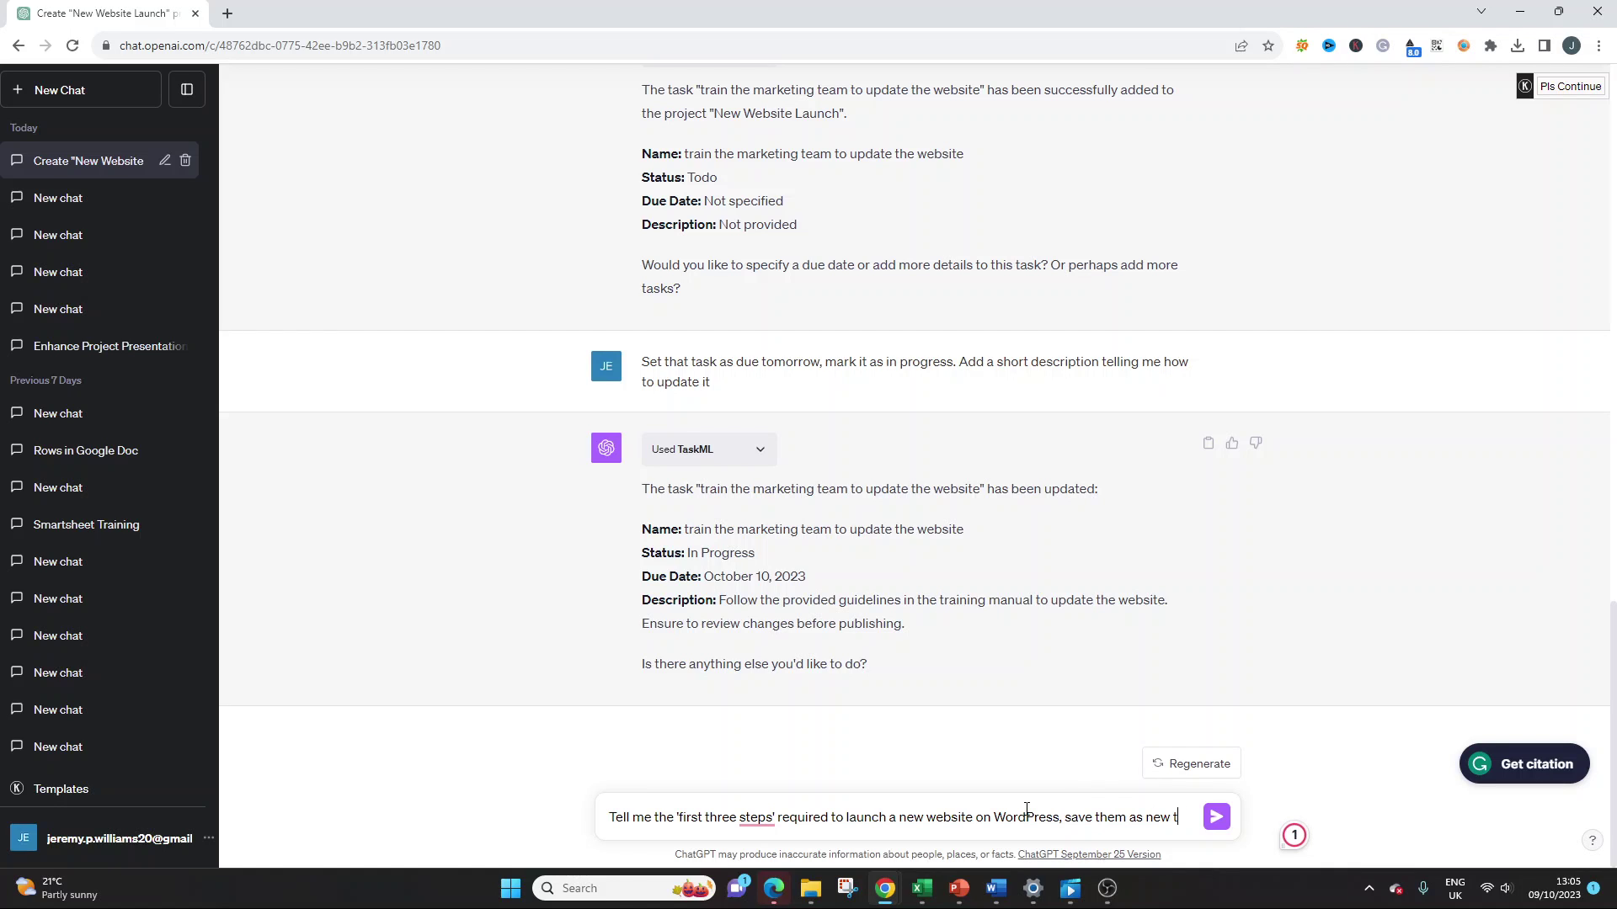
type("asks to the project")
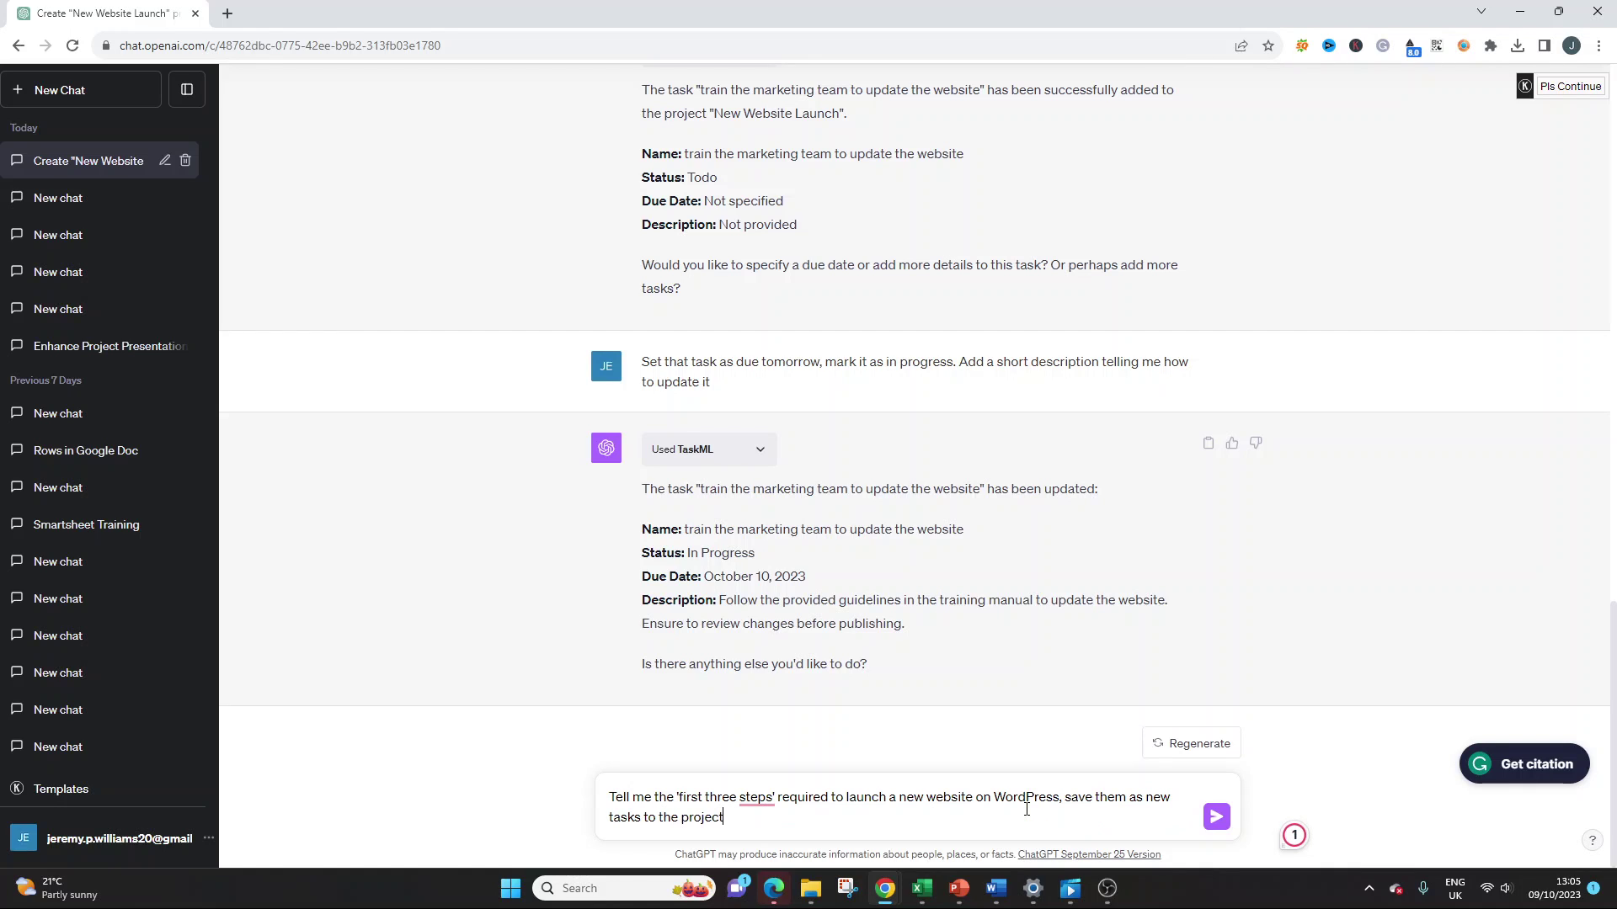
Send the WordPress request, adding domain, web hosting and WordPress setup tasks
key("Return")
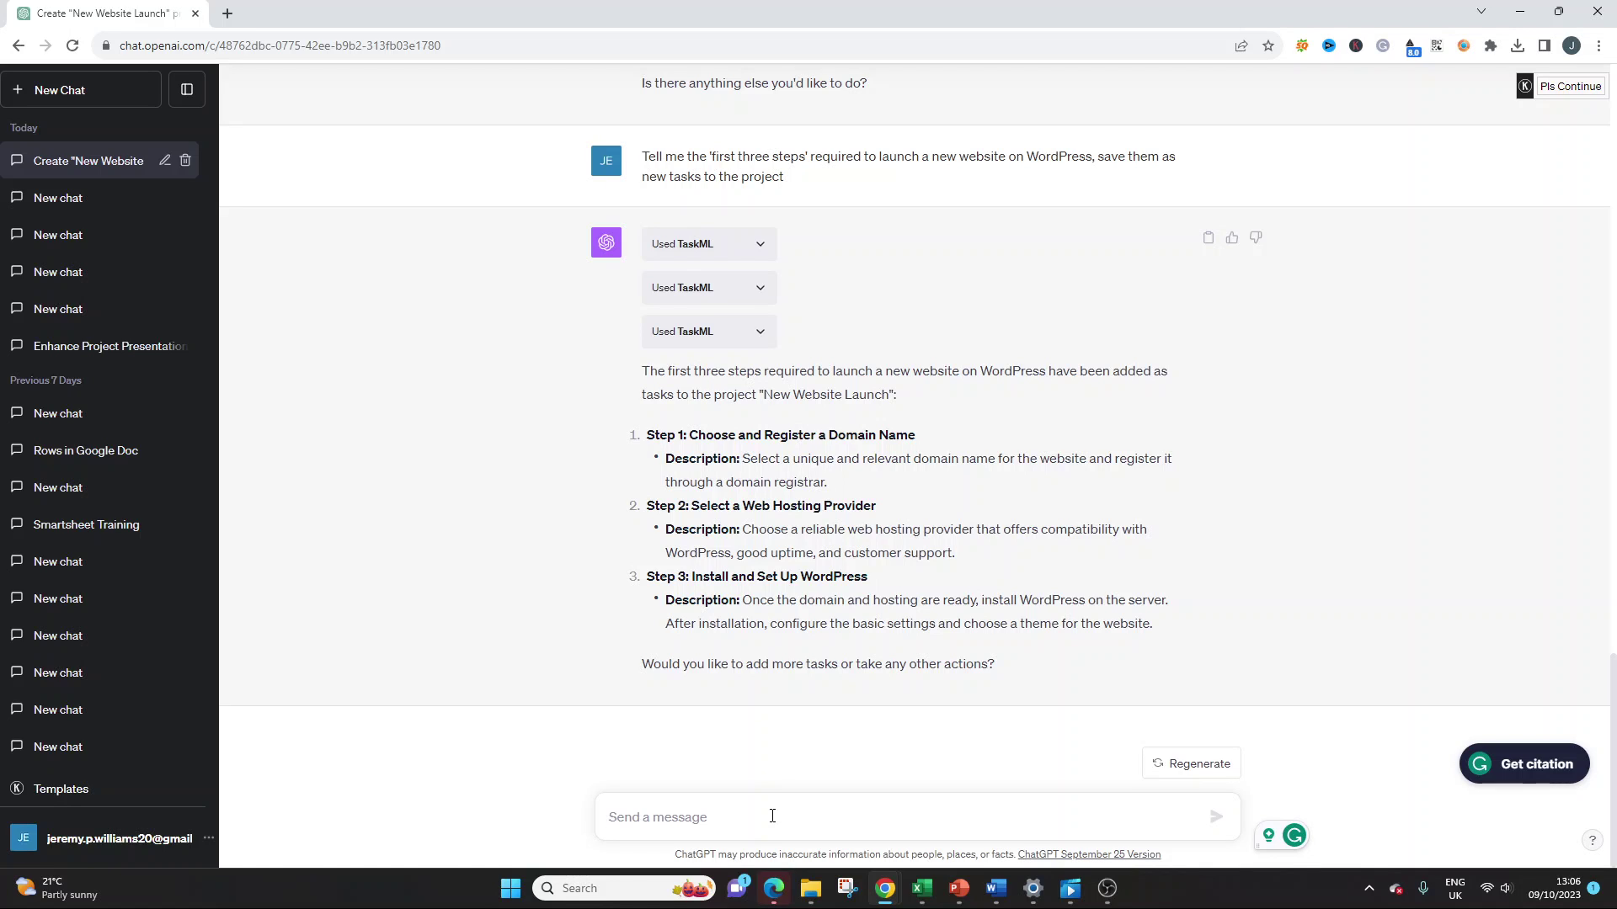
Ask ChatGPT "Show me all of my tasks in a table"
left_click(772, 816)
type("Show me ")
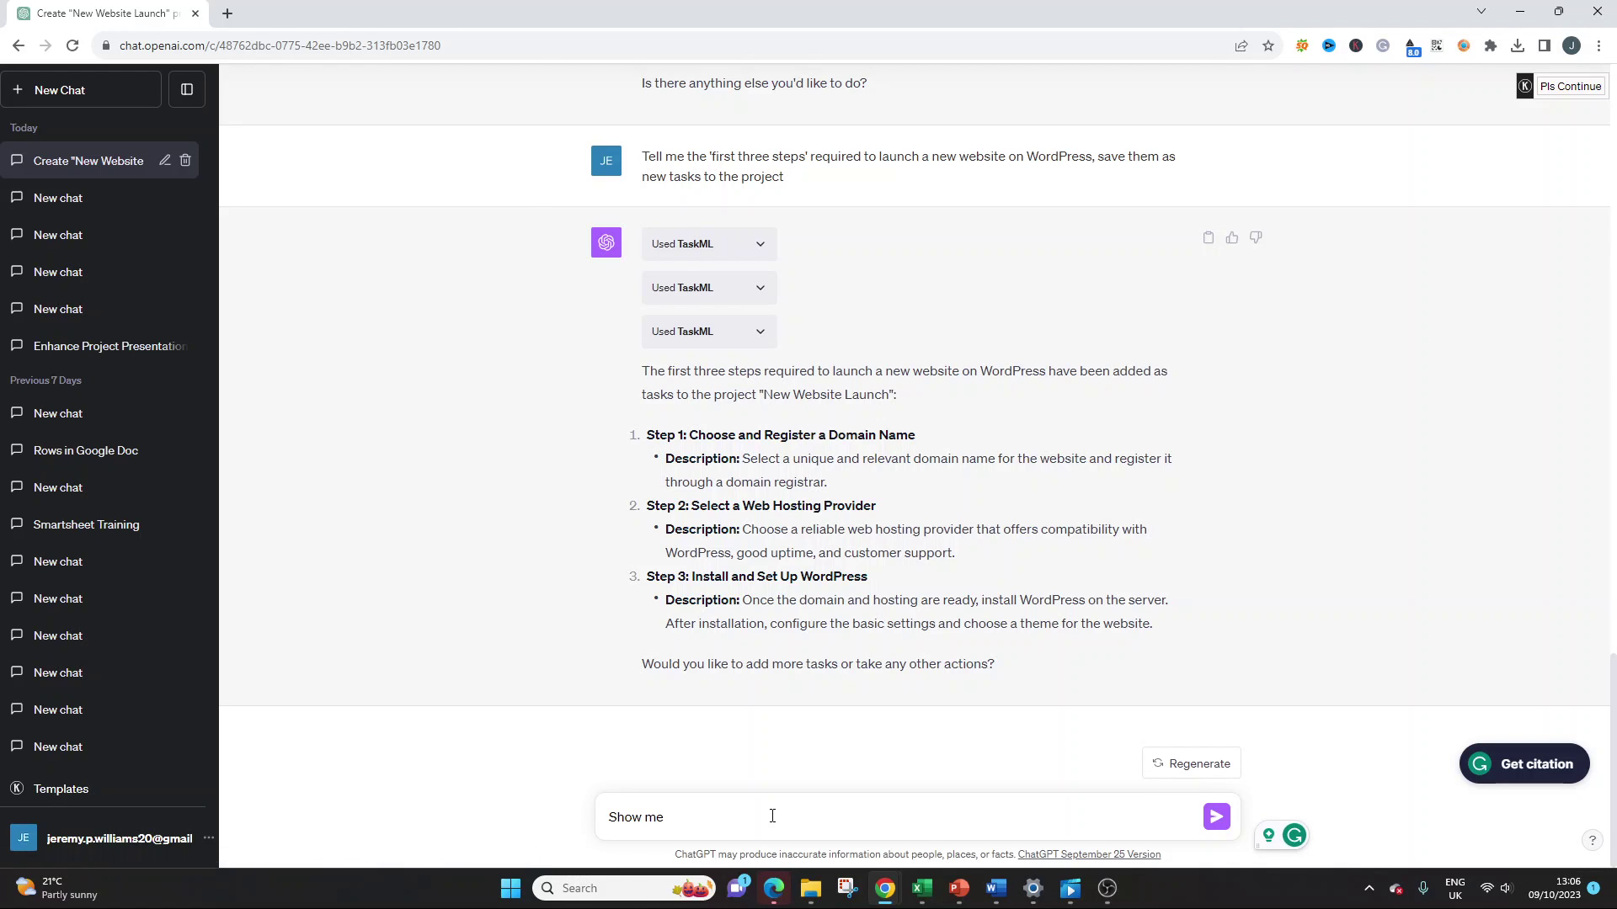
type("all of my tasks in a table")
key("Return")
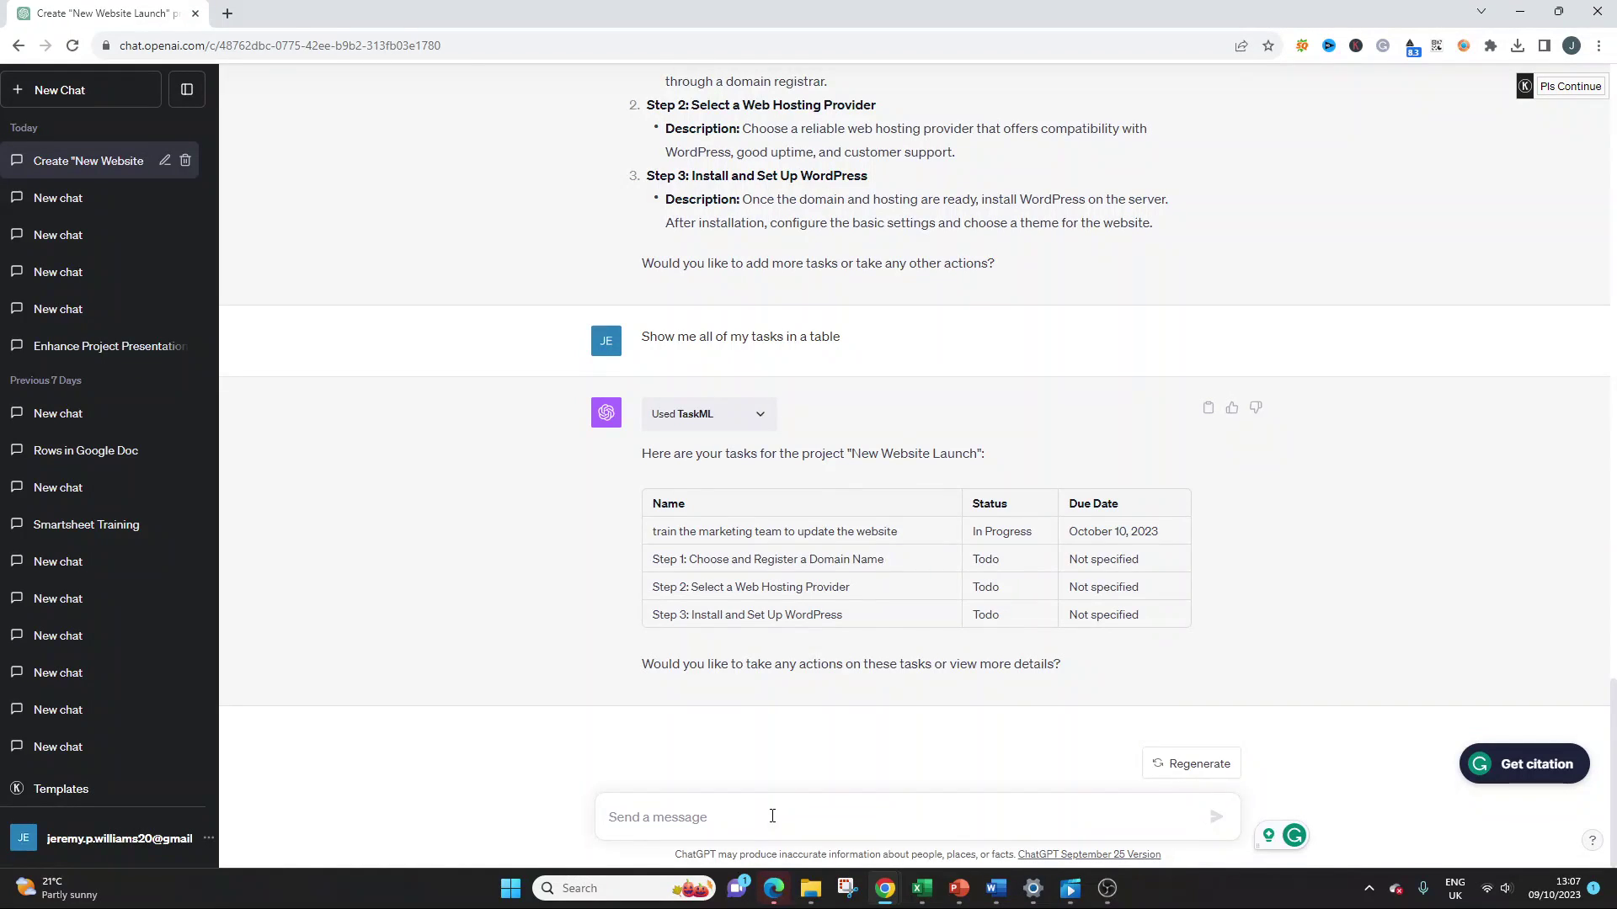
Draft a request to change the "step" task names to "milestone"
type("Change \"step")
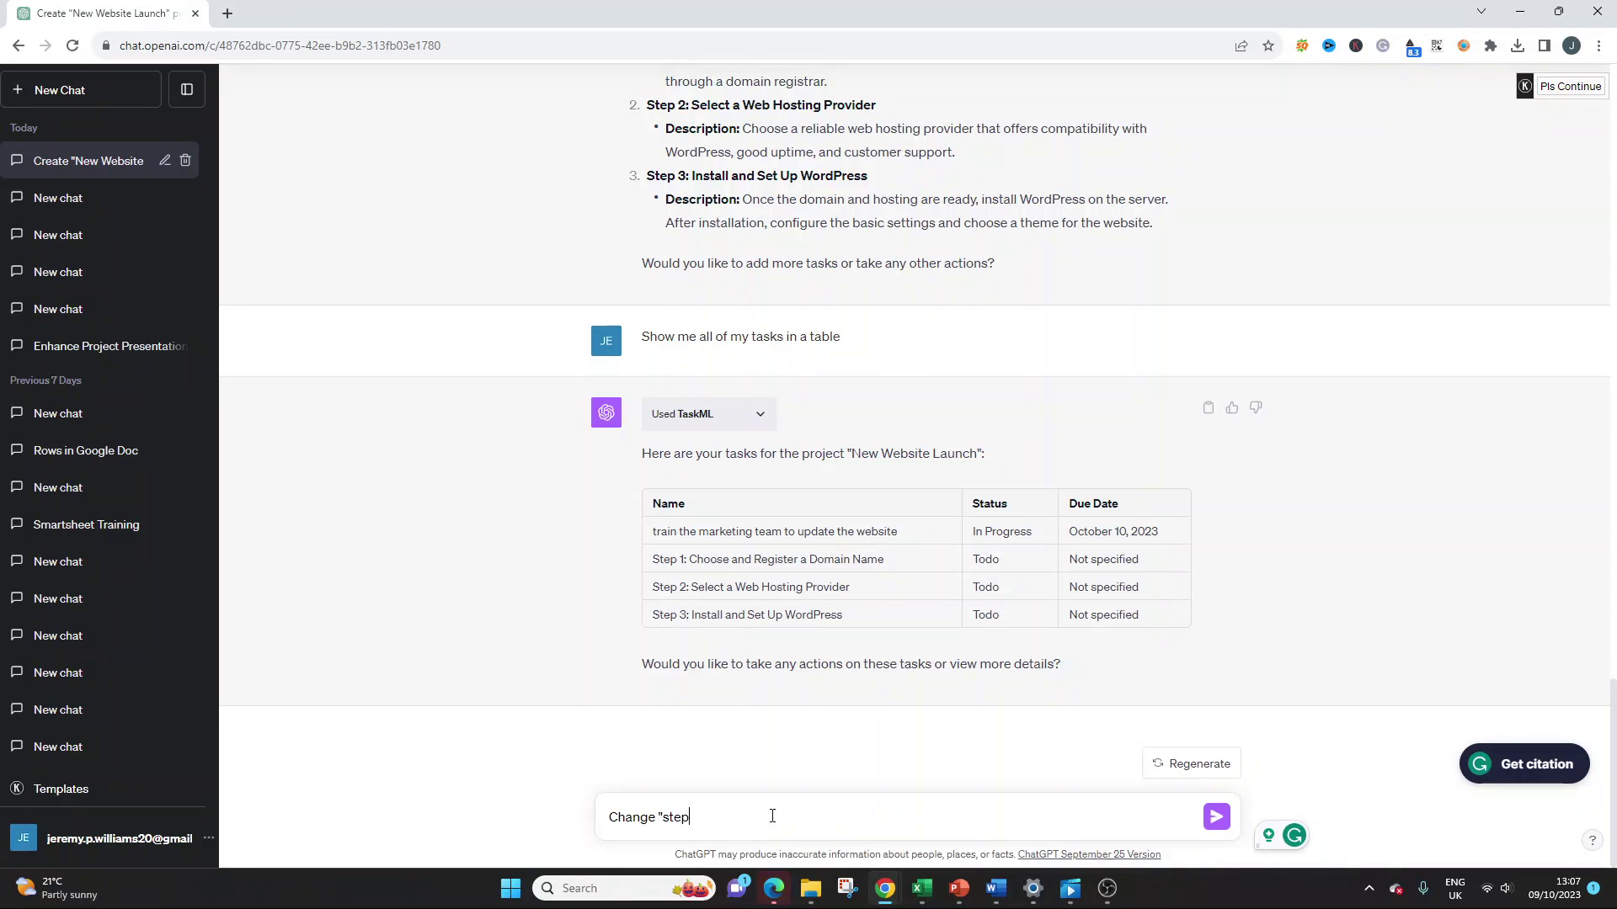
type(" 1")
type("the ")
type("task nam")
type("es from")
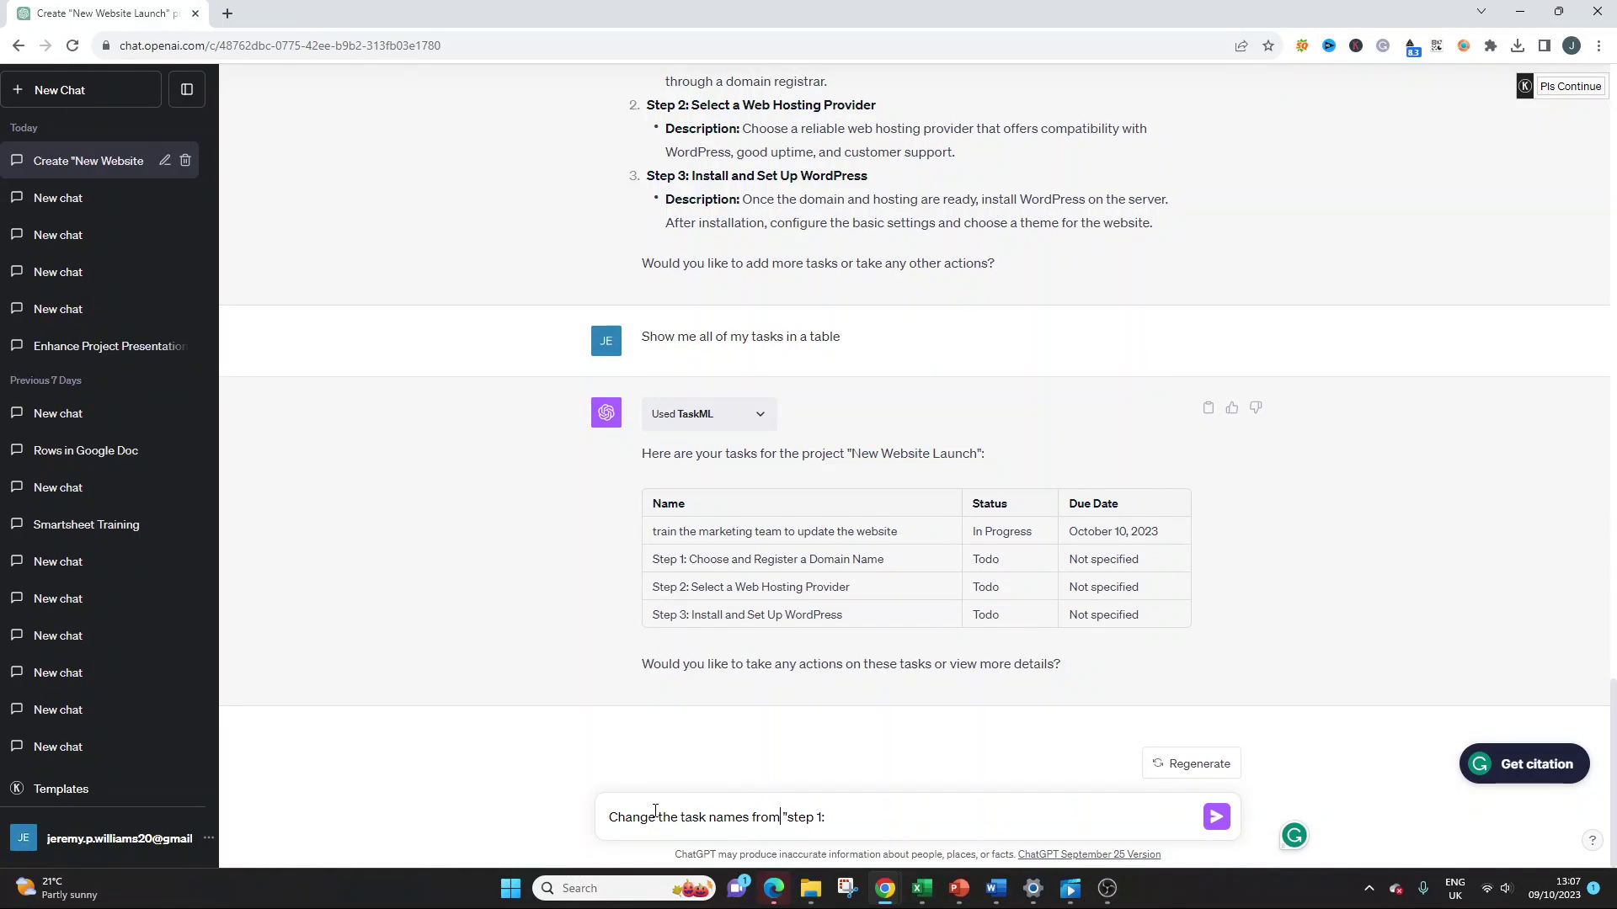
left_click(839, 816)
key("BackSpace")
key("BackSpace")
key("BackSpace")
type("\" to \"milestone\"")
Discard the rename draft and write "Show me all my tasks due next week" instead
key("ctrl+a")
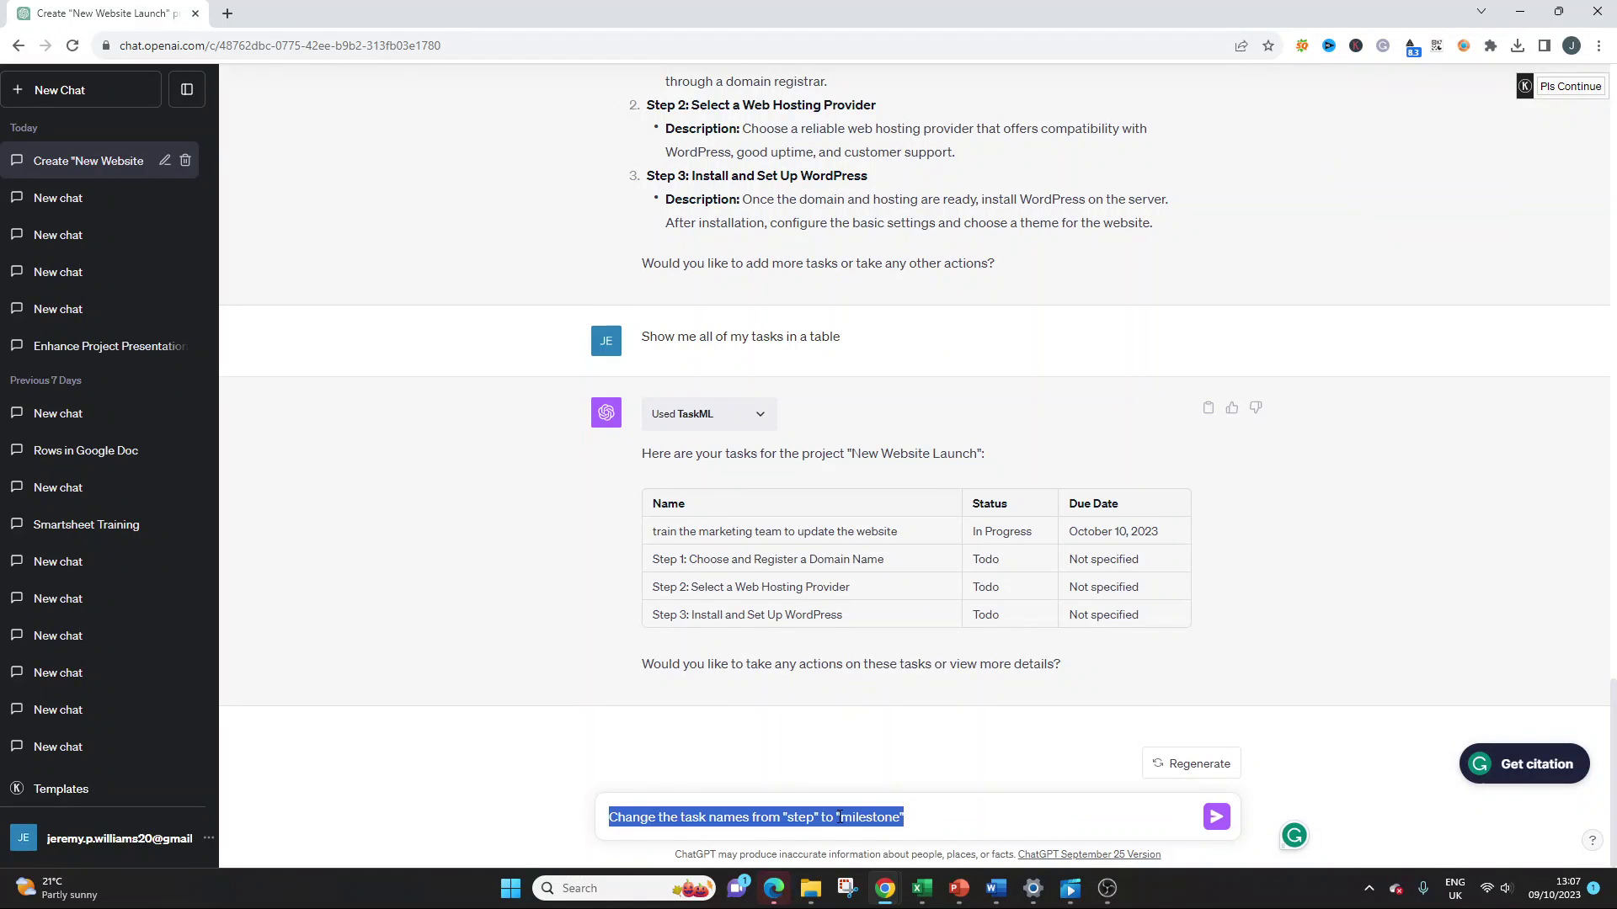
key("ctrl+x")
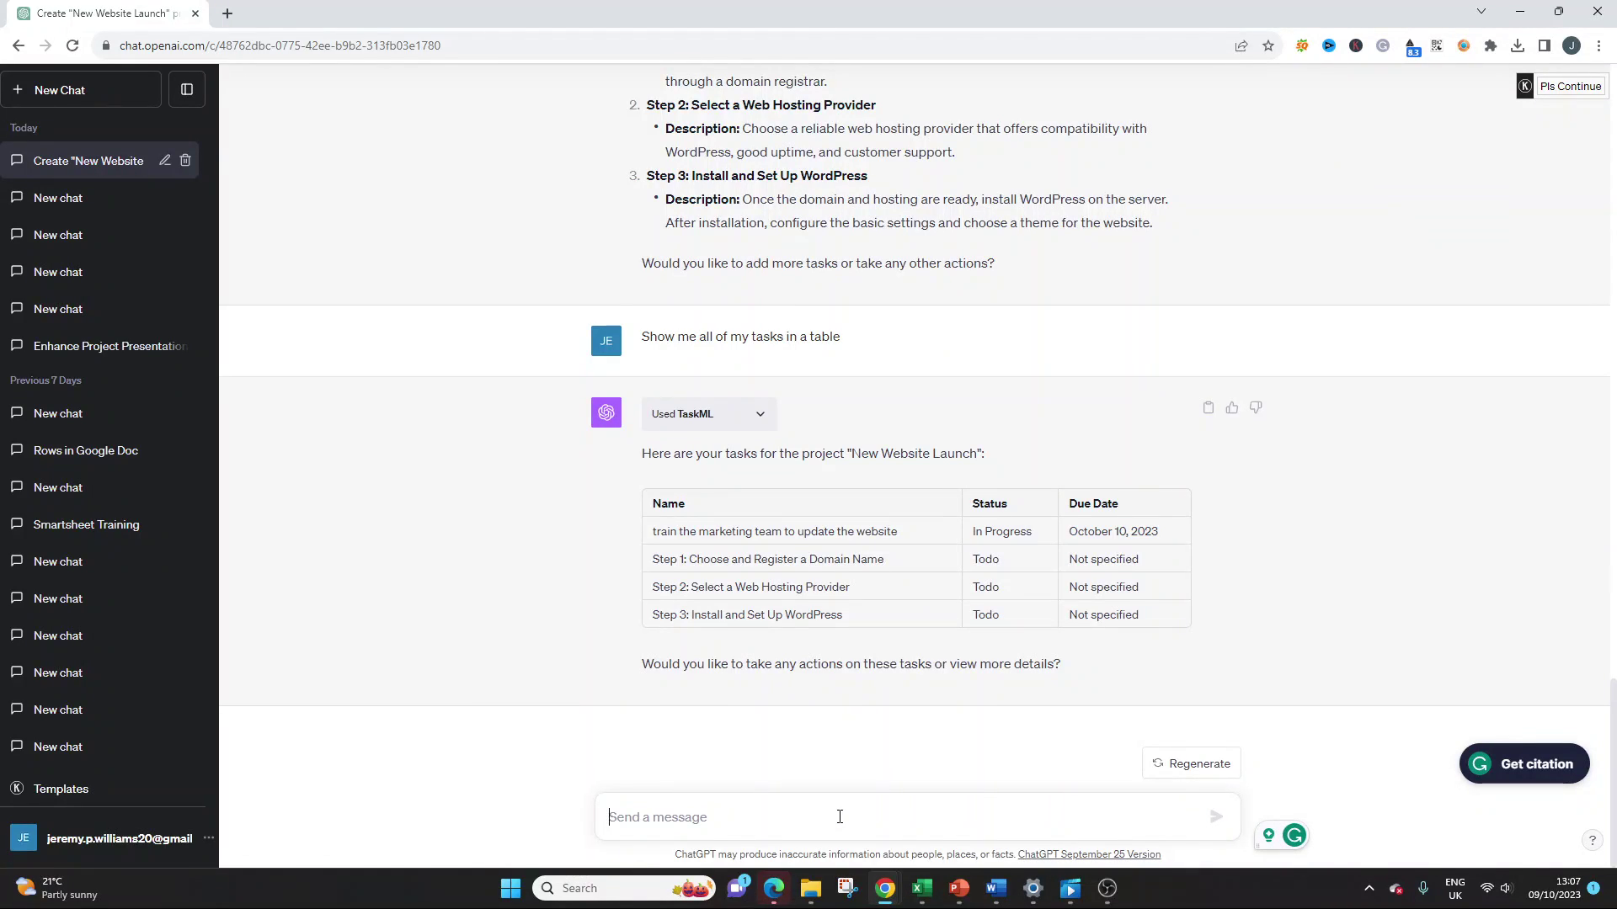
type("Show me all")
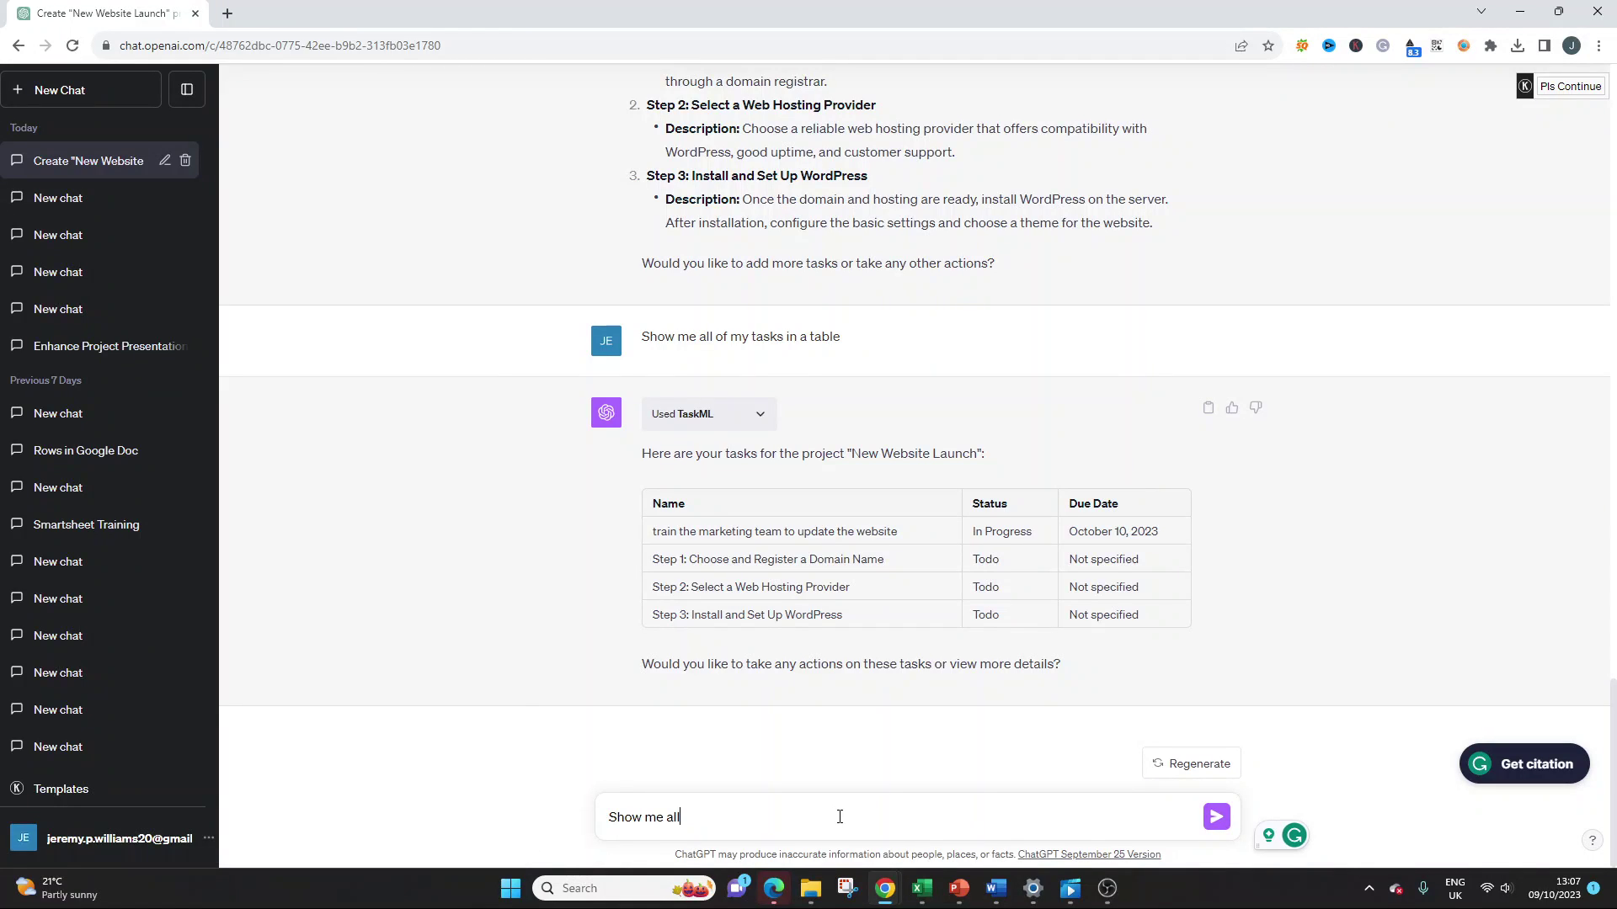
type(" my tasks due ne")
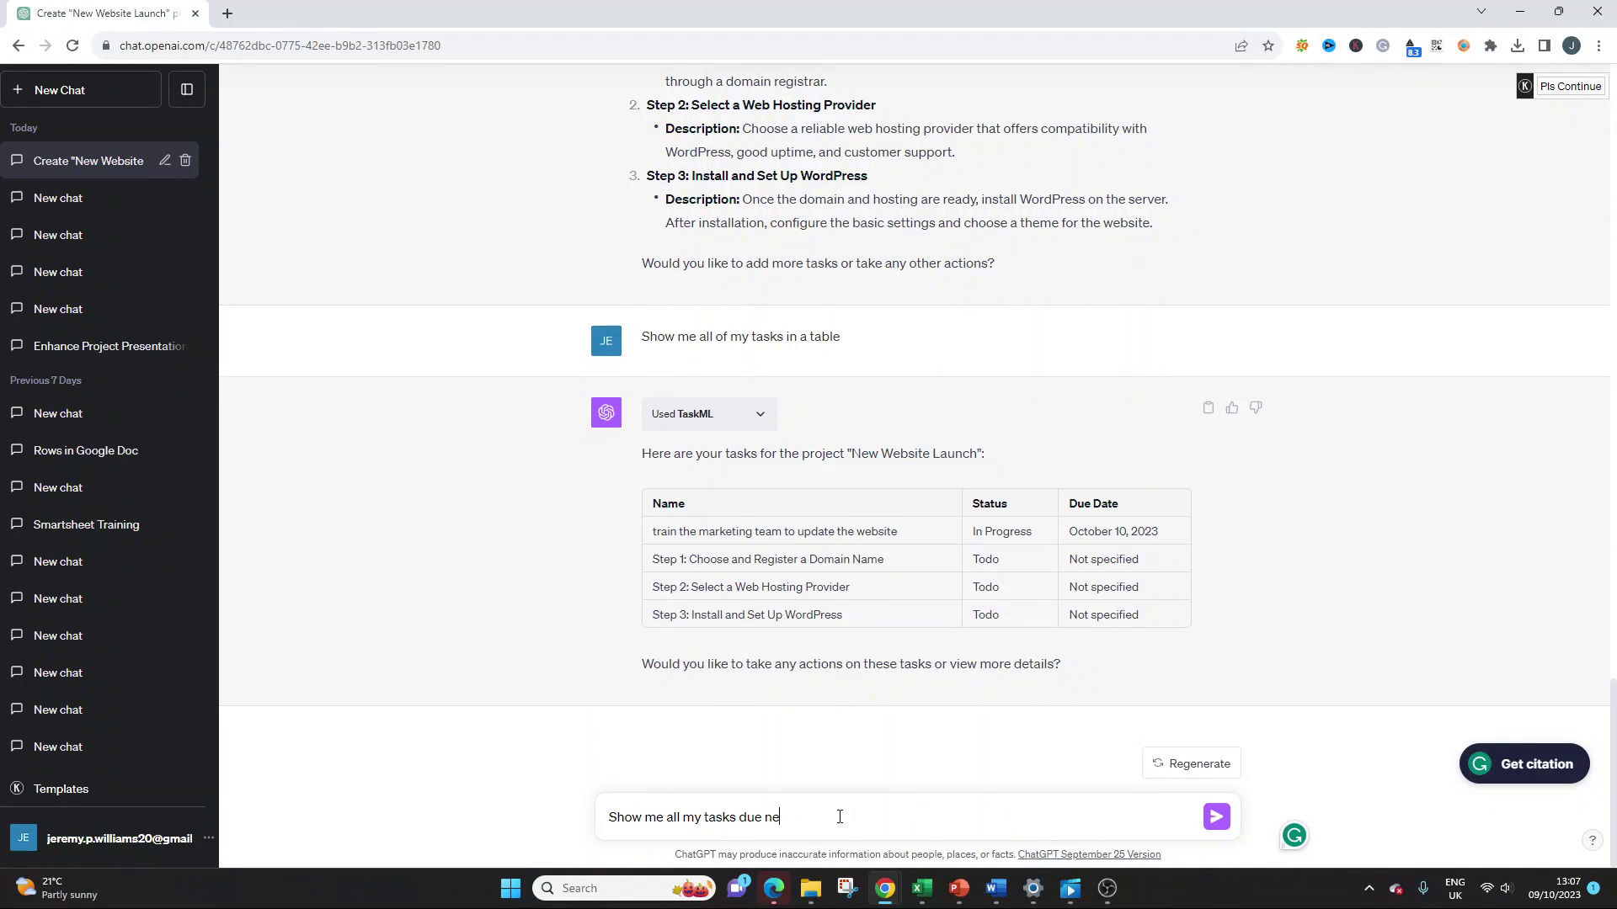
type("xt week")
Send the next-week request, then ask "Show all the tasks I completed last week"
key("Return")
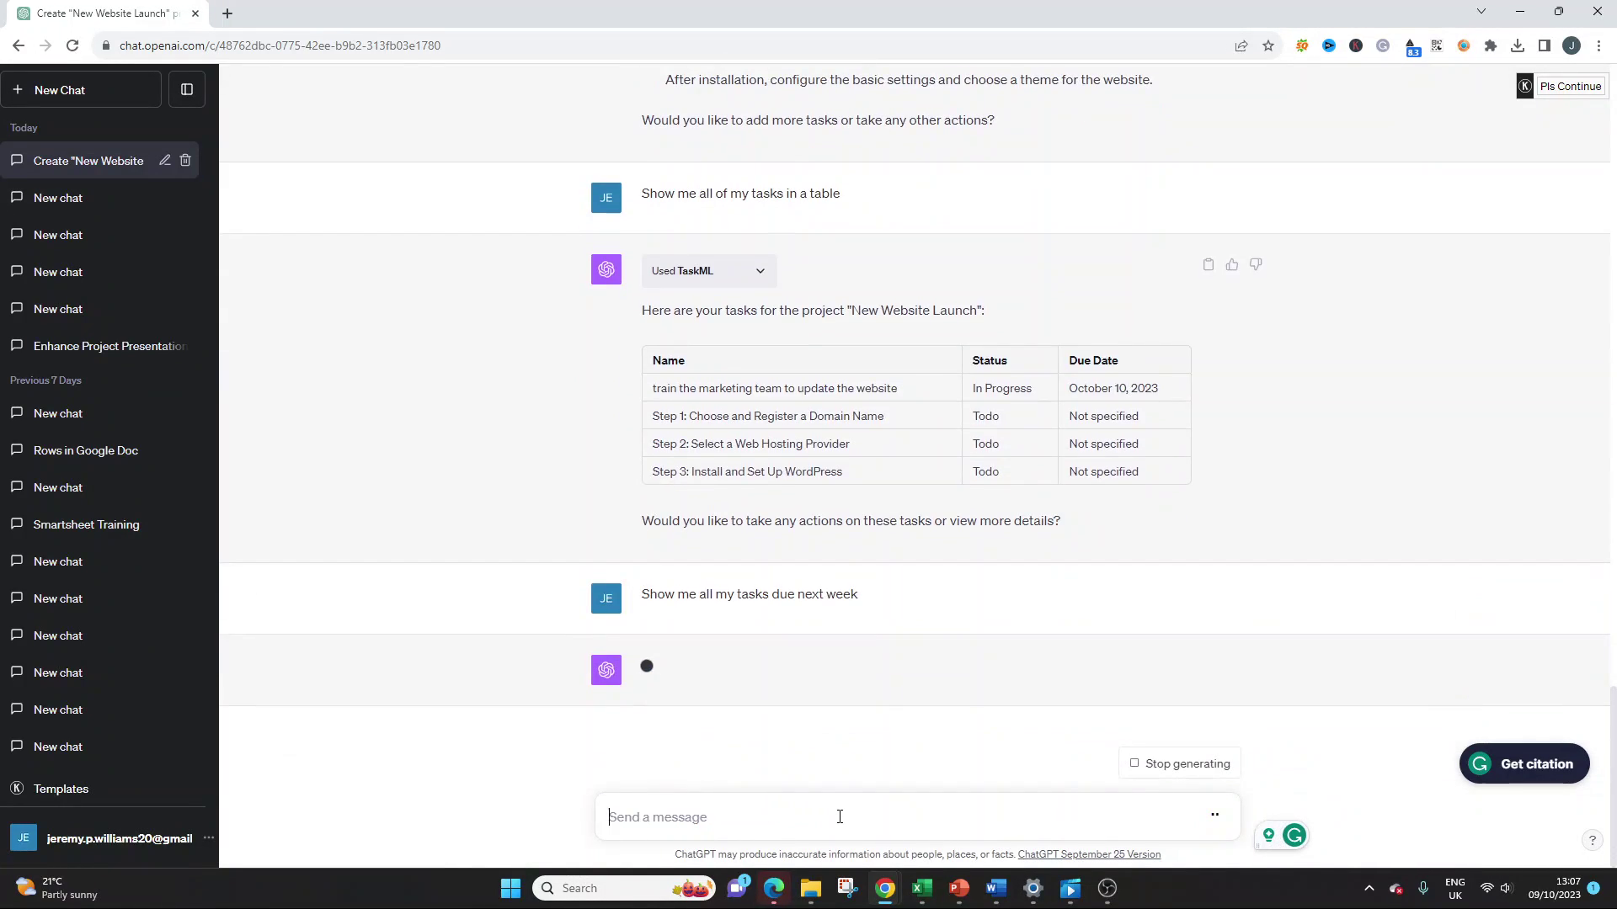
type("Show all the ")
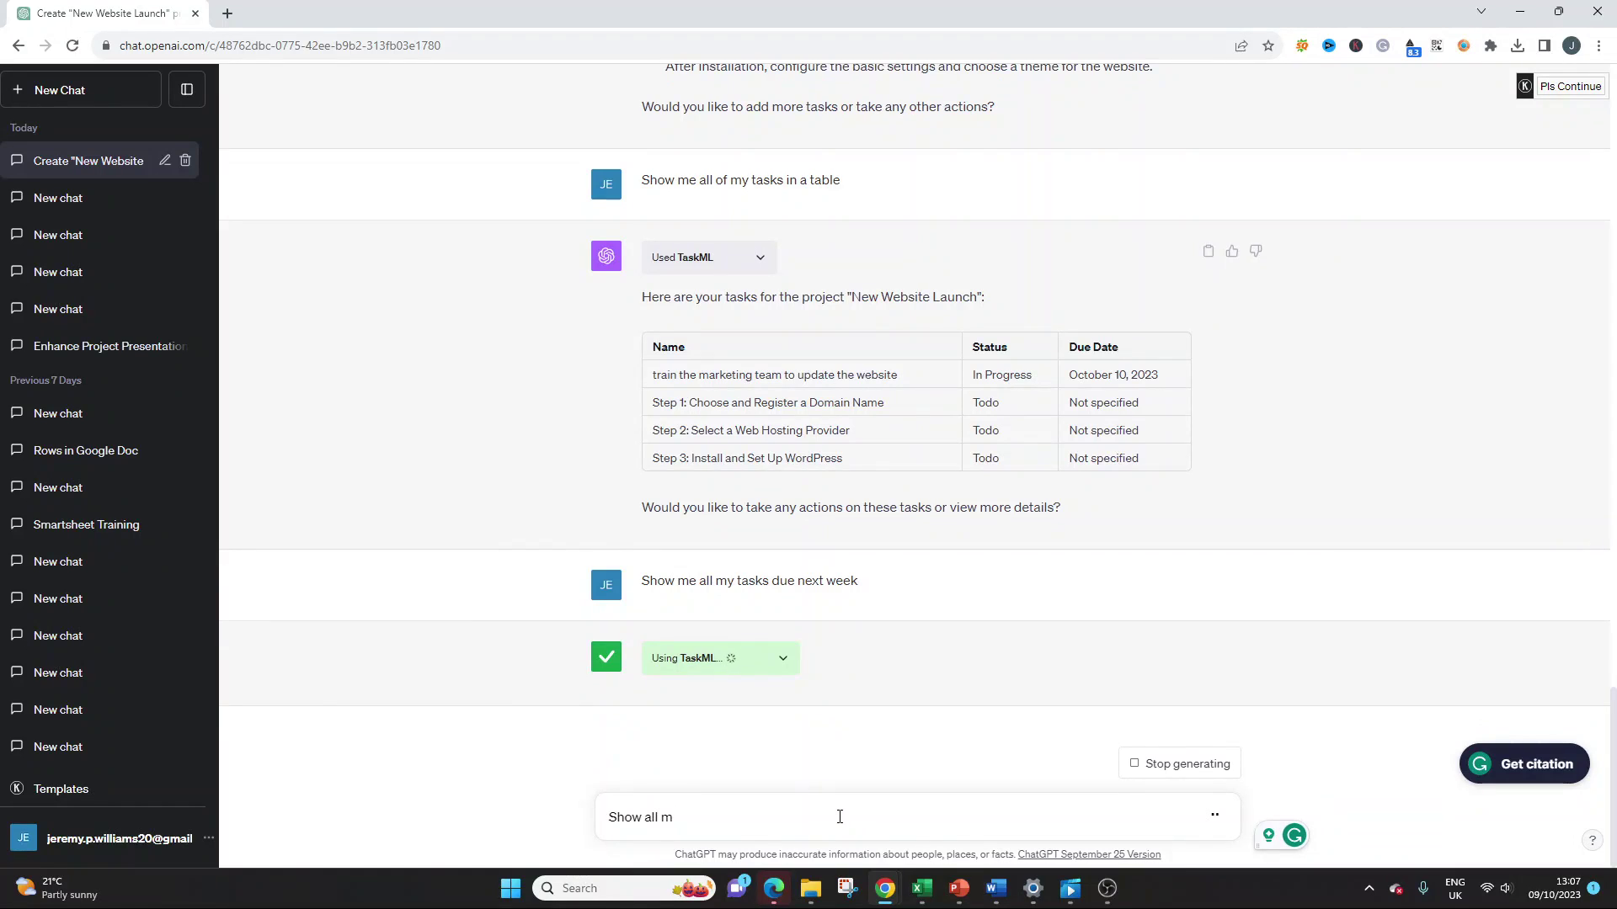
type("tasks I completed last wee")
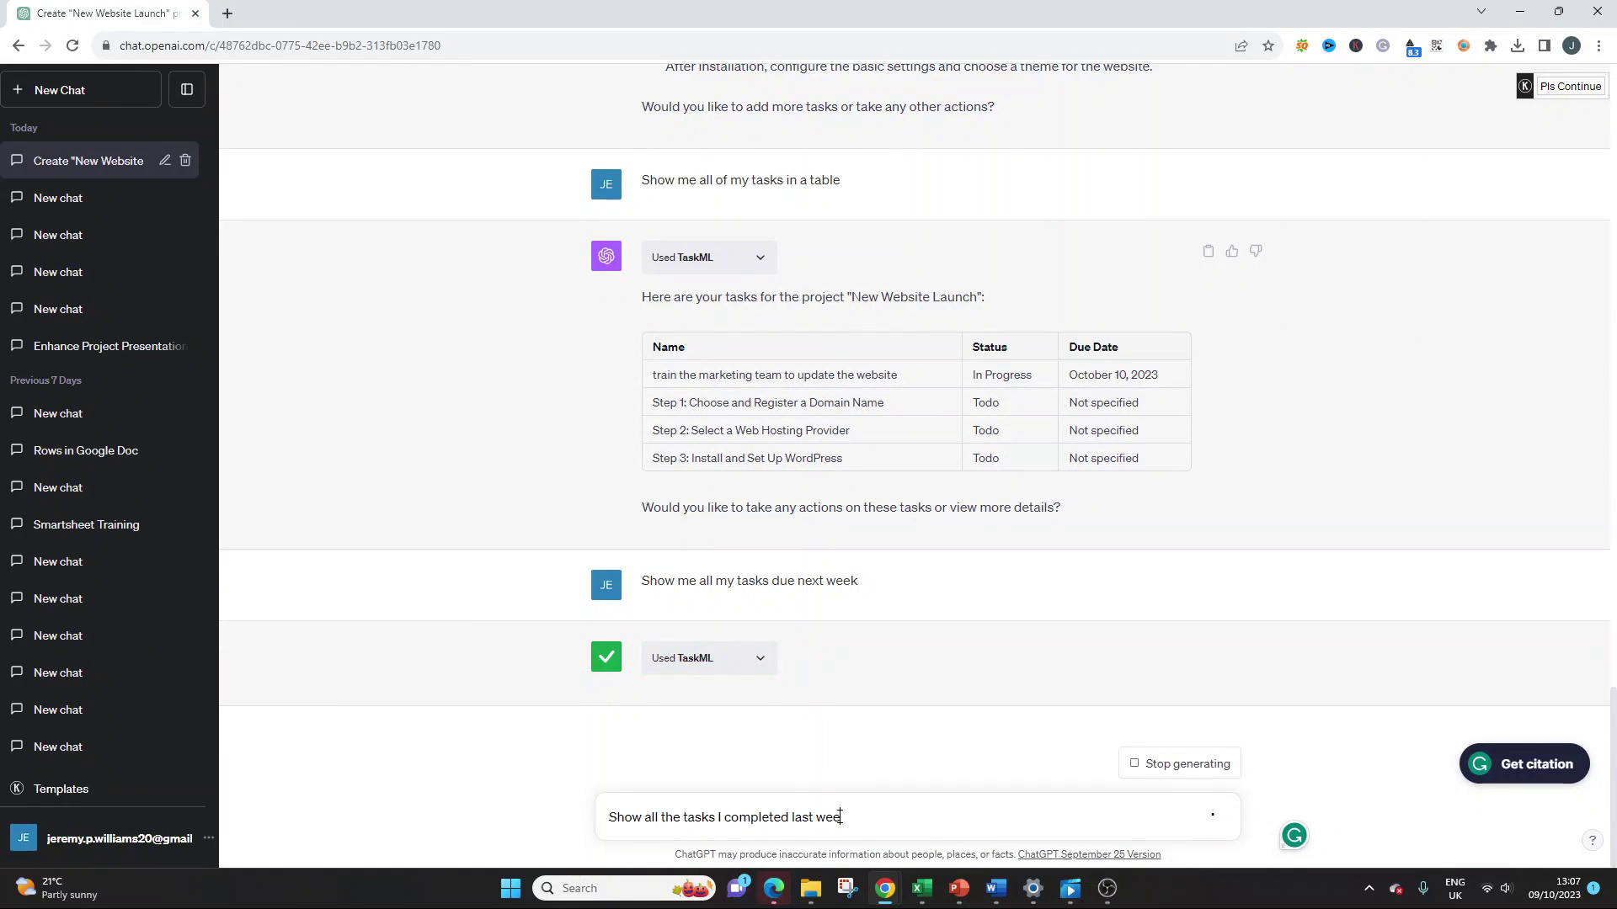
type("k")
key("shift+Return")
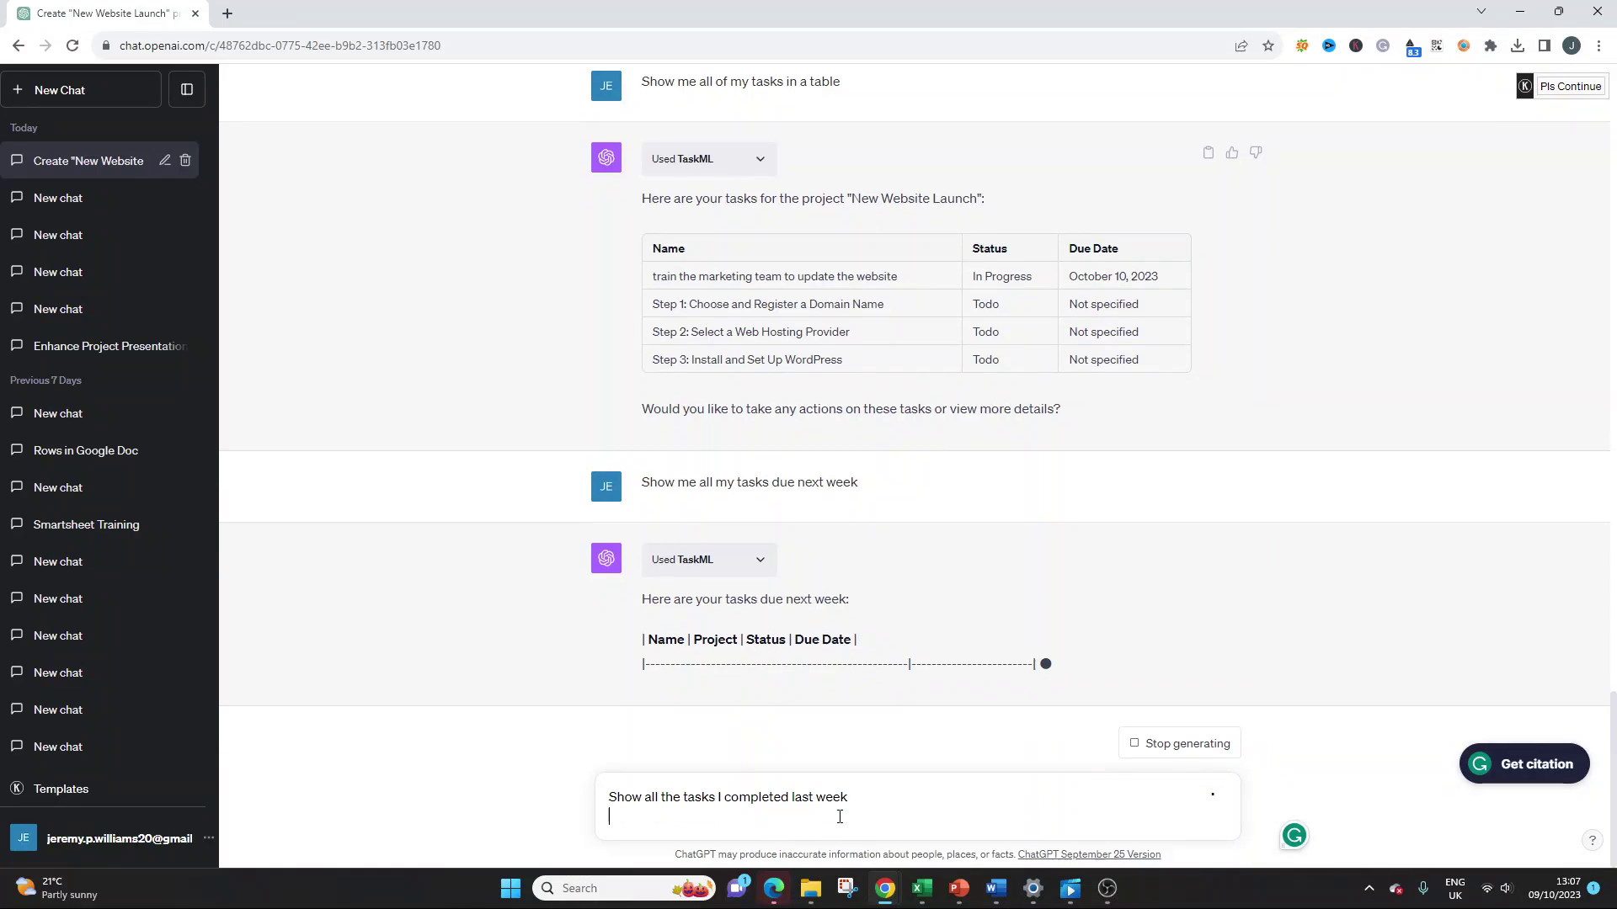
key("BackSpace")
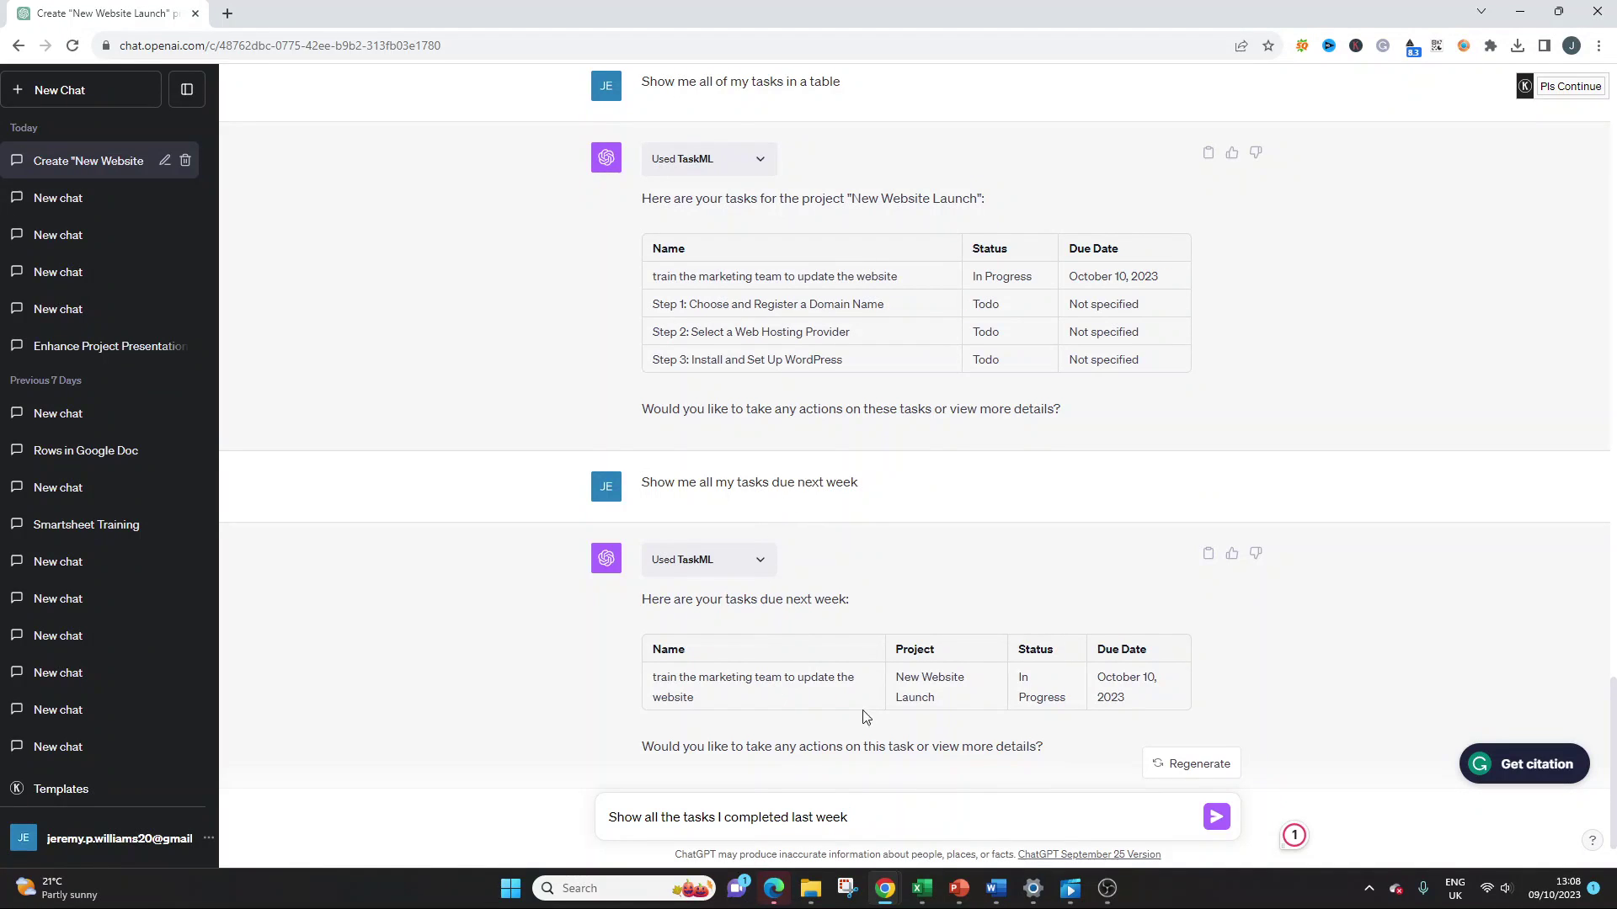
key("Return")
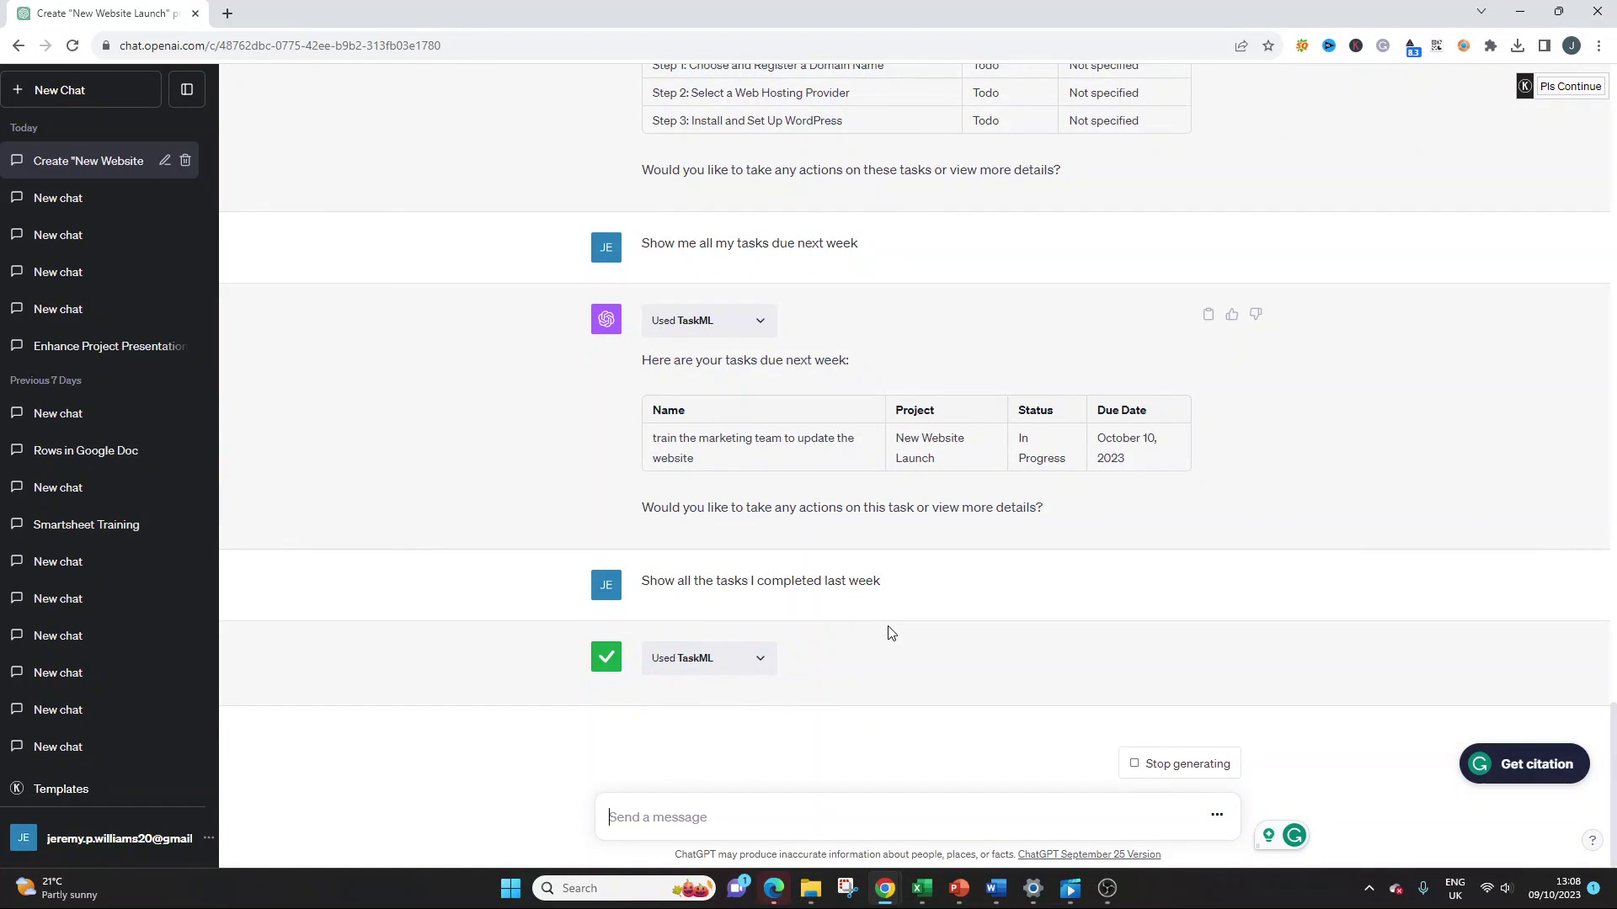
Ask "Show me all overdue tasks" and select the earlier no-tasks-completed reply sentence
left_click(821, 815)
type("Show me all overdu")
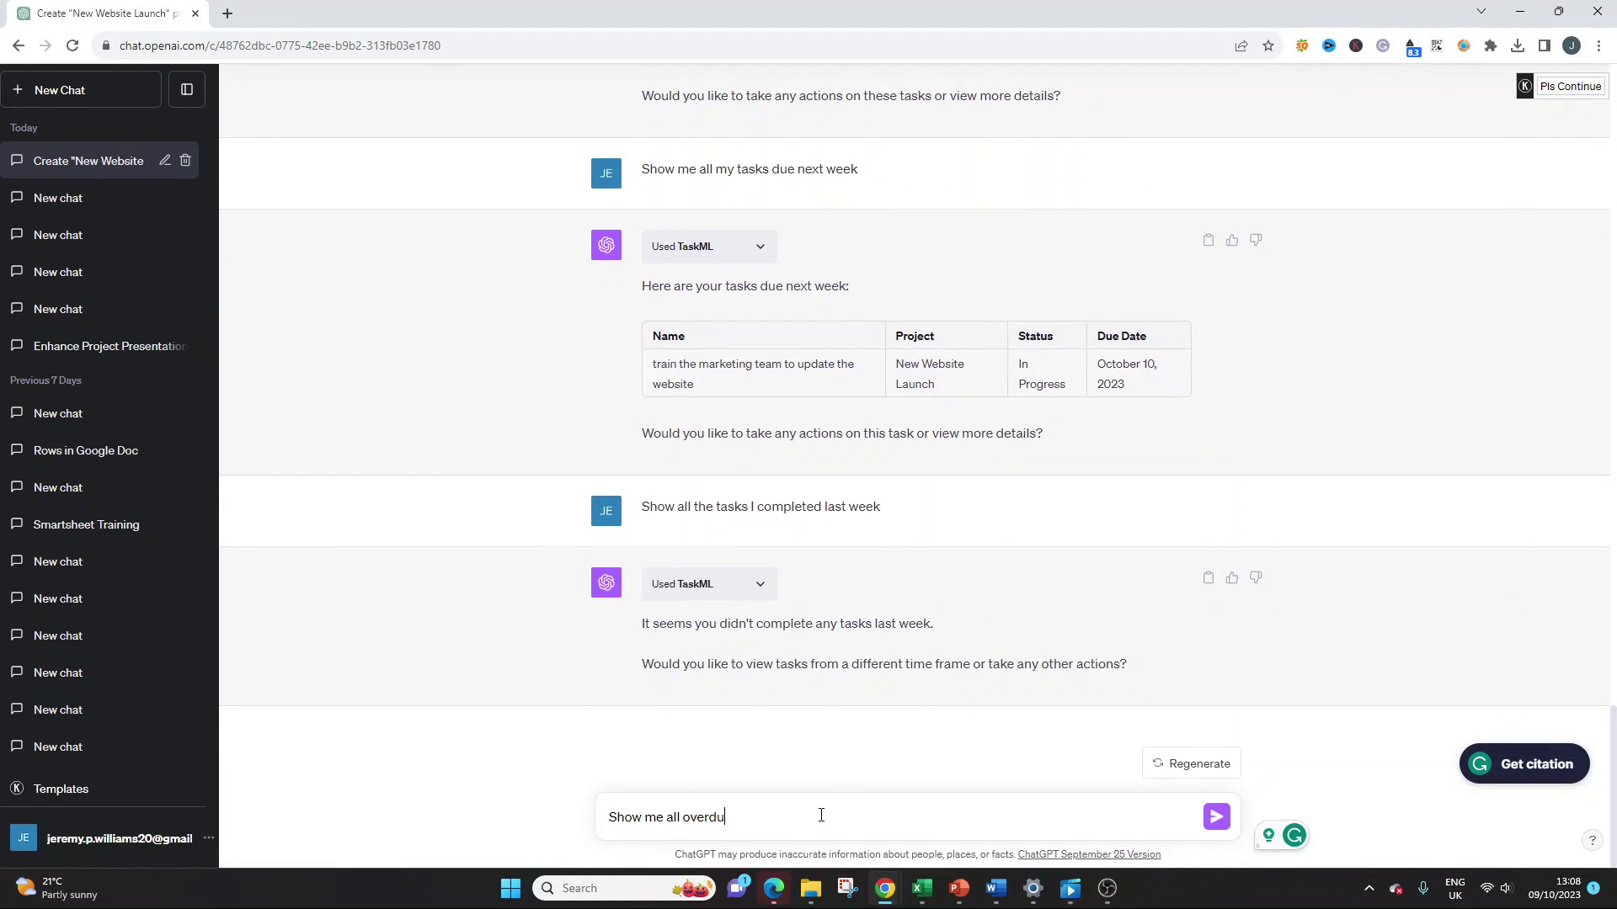
type("e tasks")
key("Return")
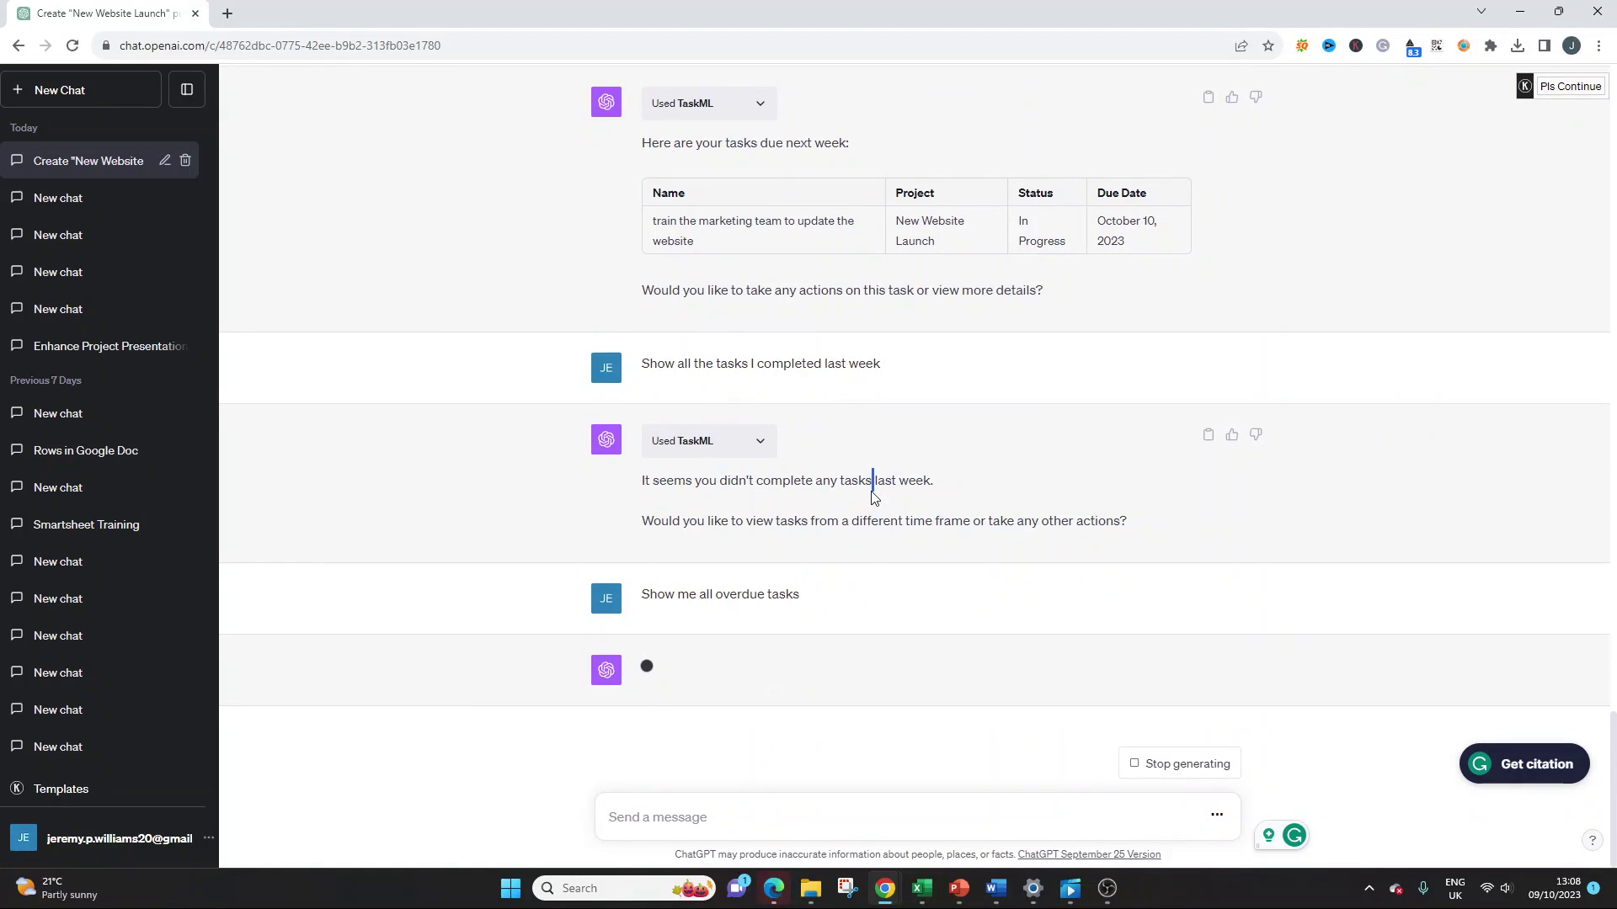
triple_click(871, 490)
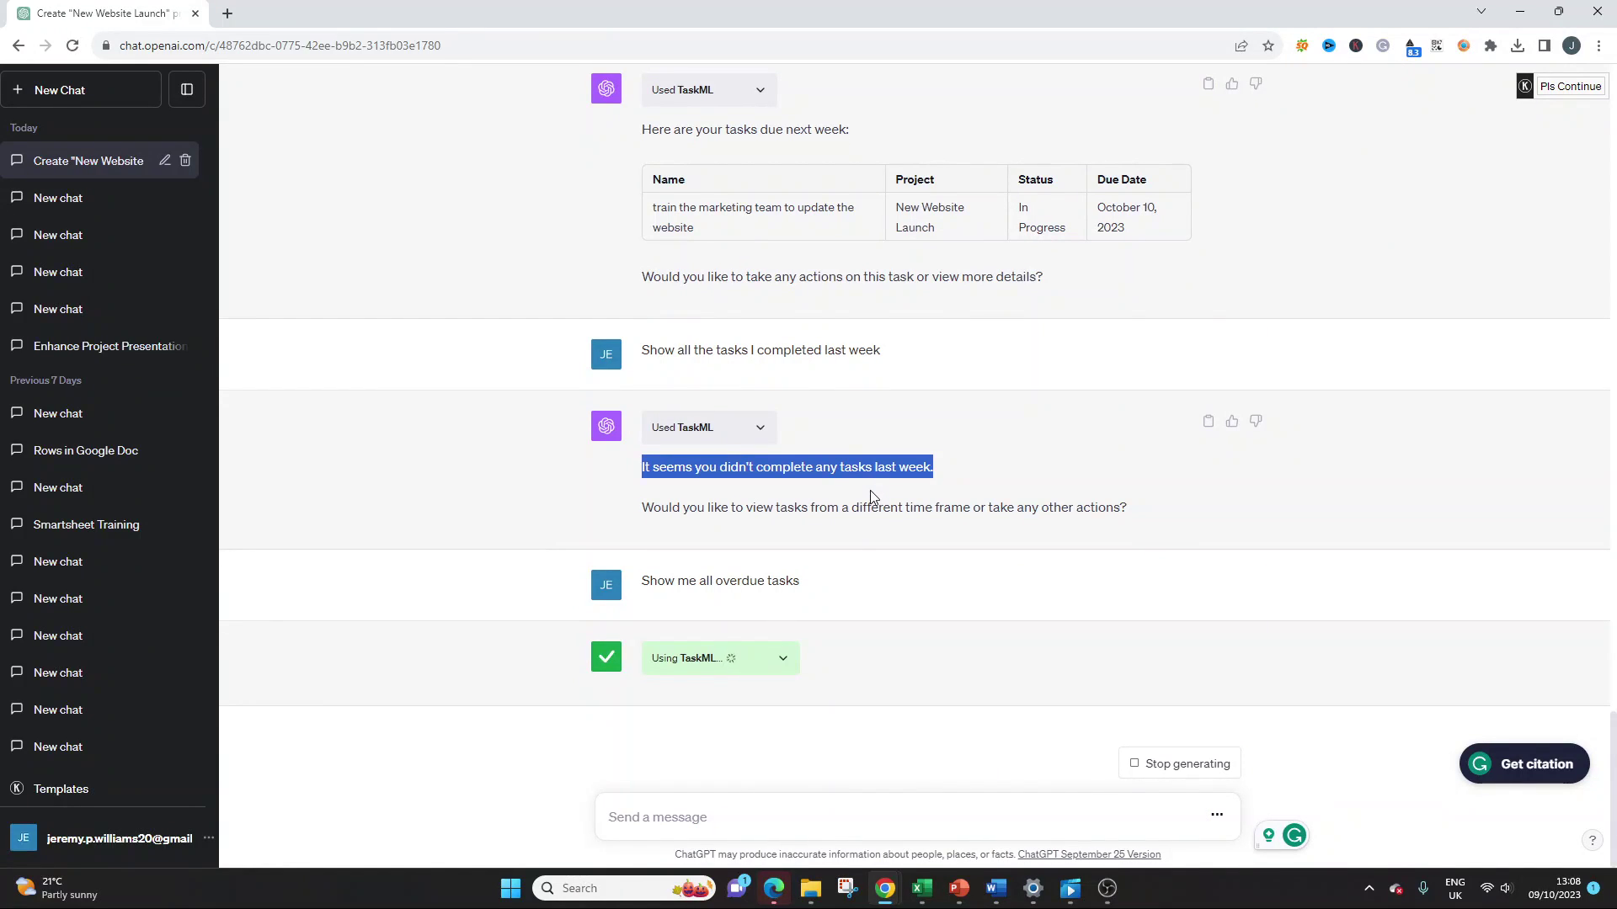